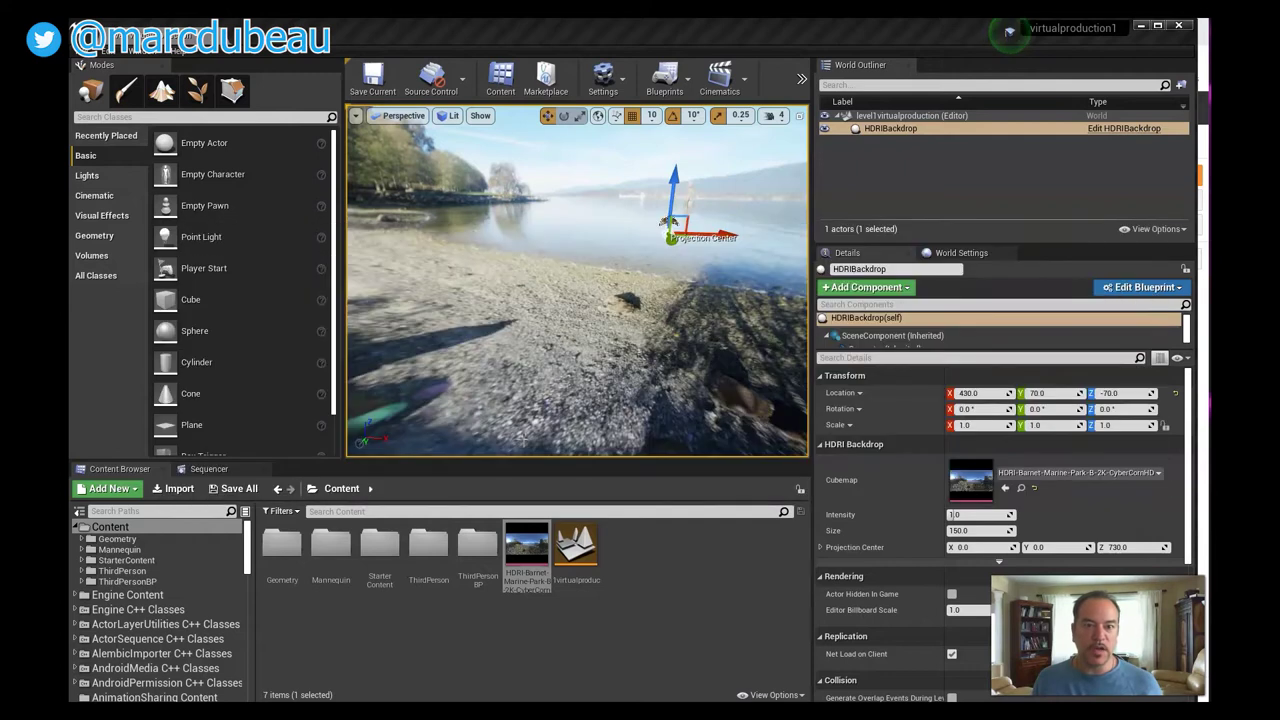
Switch to the Mixamo website in Chrome and show its library of prebuilt characters
{"action": "key", "text": "alt+Tab"}
{"action": "key", "text": "Tab"}
{"action": "key", "text": "Tab"}
{"action": "key", "text": "Tab"}
{"action": "key", "text": "Tab"}
{"action": "key", "text": "Tab"}
{"action": "key", "text": "Tab"}
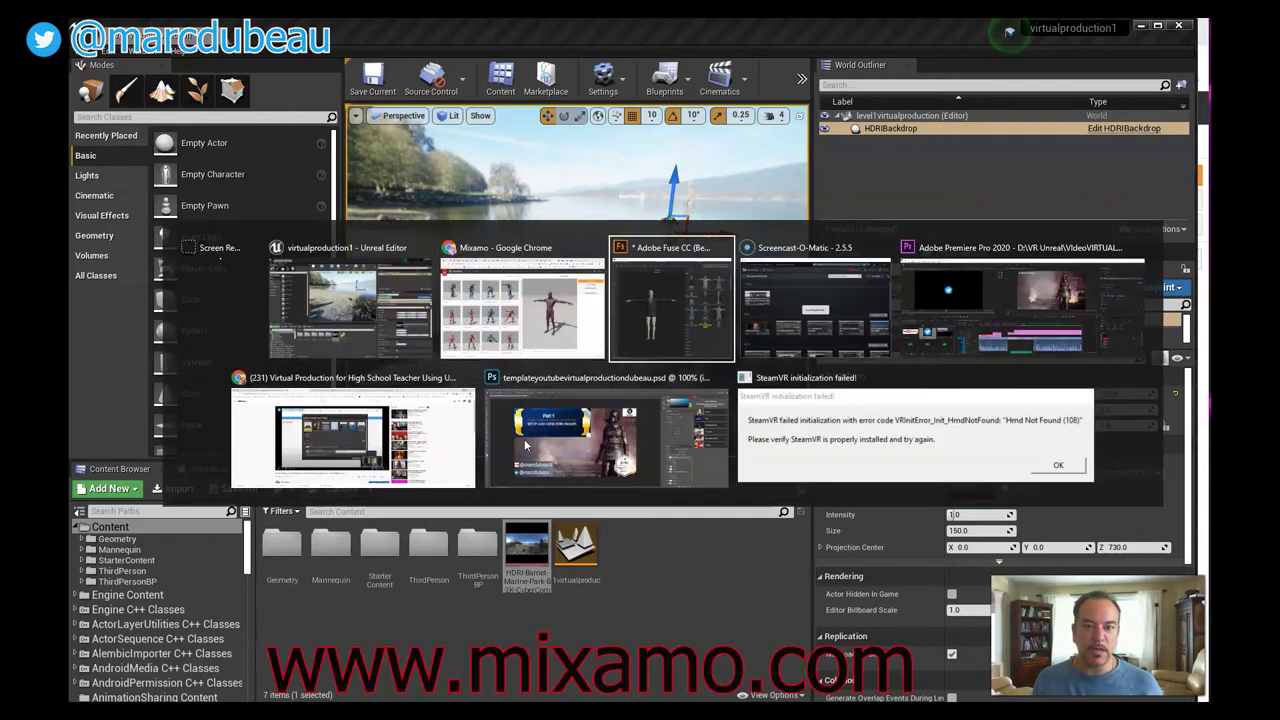
{"action": "key", "text": "Tab"}
{"action": "key", "text": "Tab"}
{"action": "key", "text": "Tab"}
{"action": "key", "text": "Tab"}
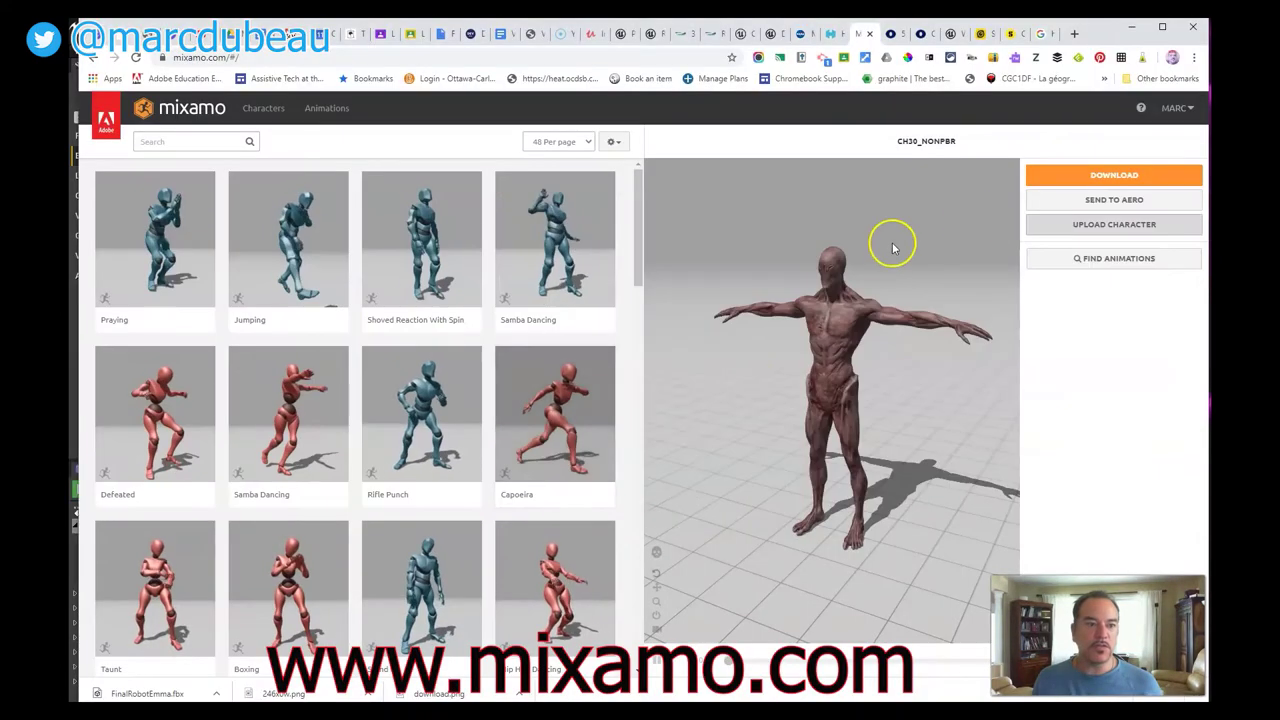
{"action": "left_click", "coordinate": [1188, 109]}
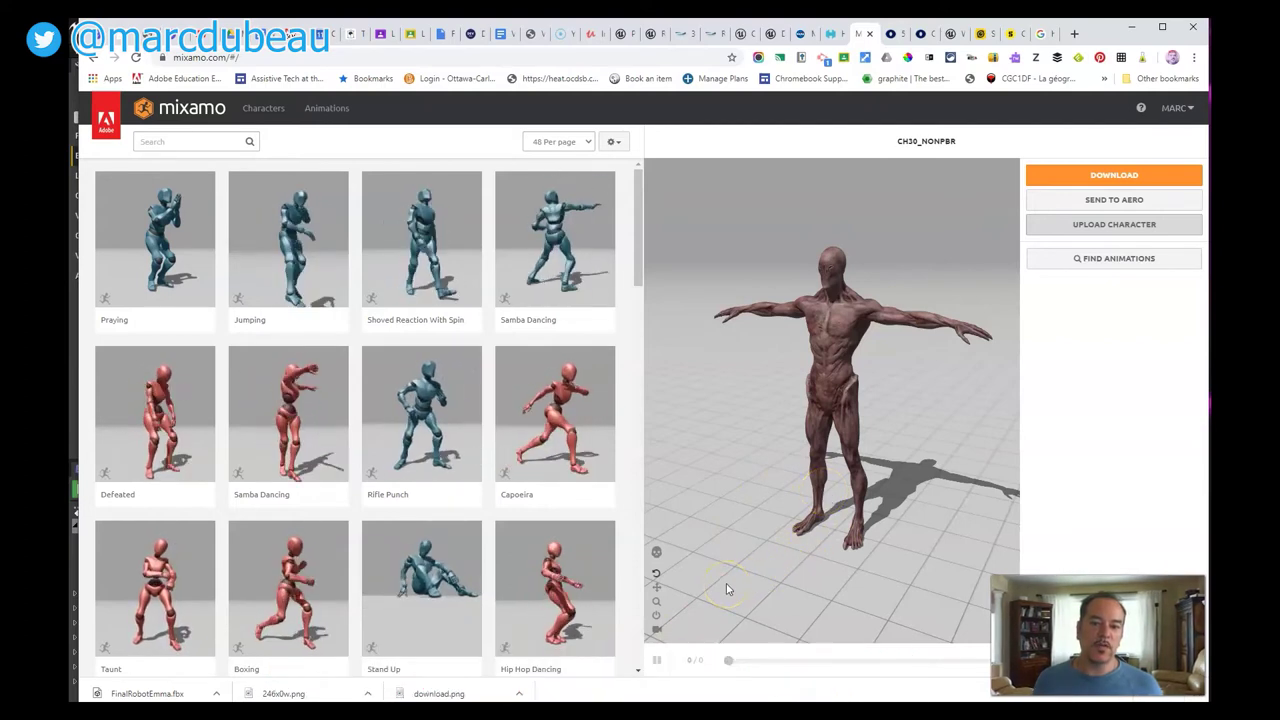
{"action": "left_click", "coordinate": [265, 108]}
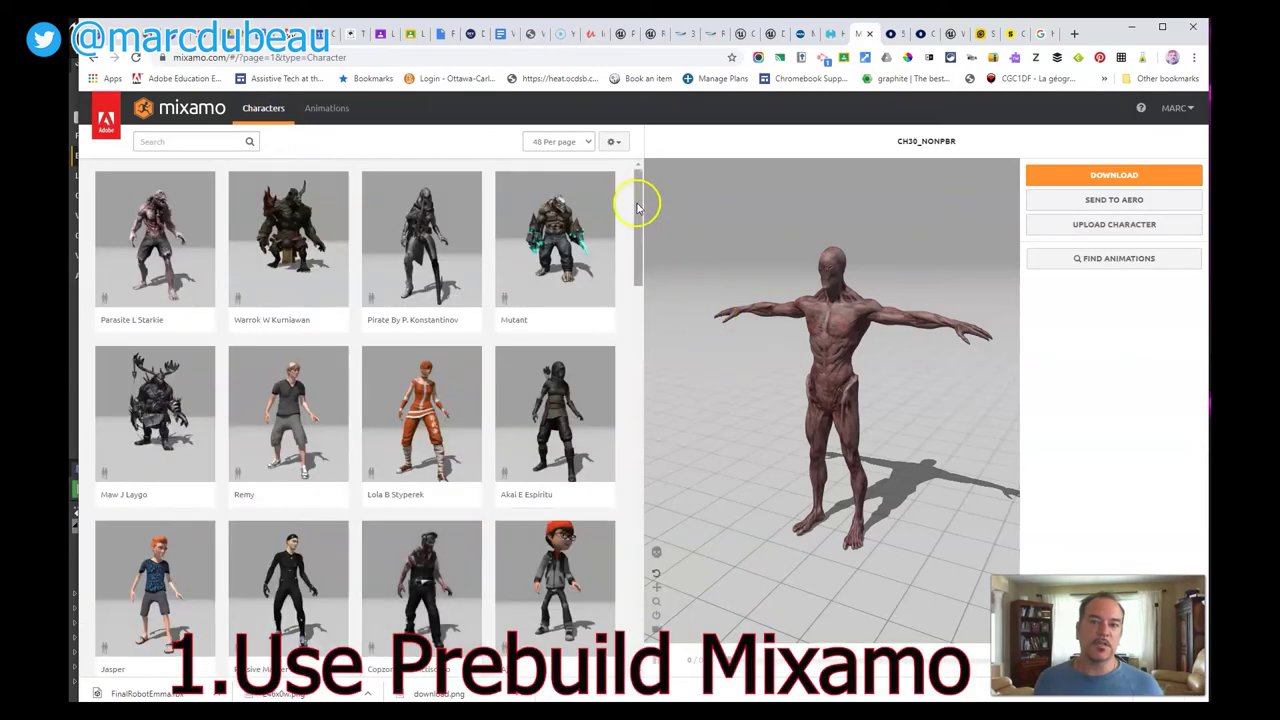
Load the Mremireh O Desbiens zombie as the new character, replacing the one in the preview
{"action": "mouse_move", "coordinate": [643, 200]}
{"action": "left_mouse_down"}
{"action": "mouse_move", "coordinate": [714, 606]}
{"action": "mouse_move", "coordinate": [656, 181]}
{"action": "left_mouse_up"}
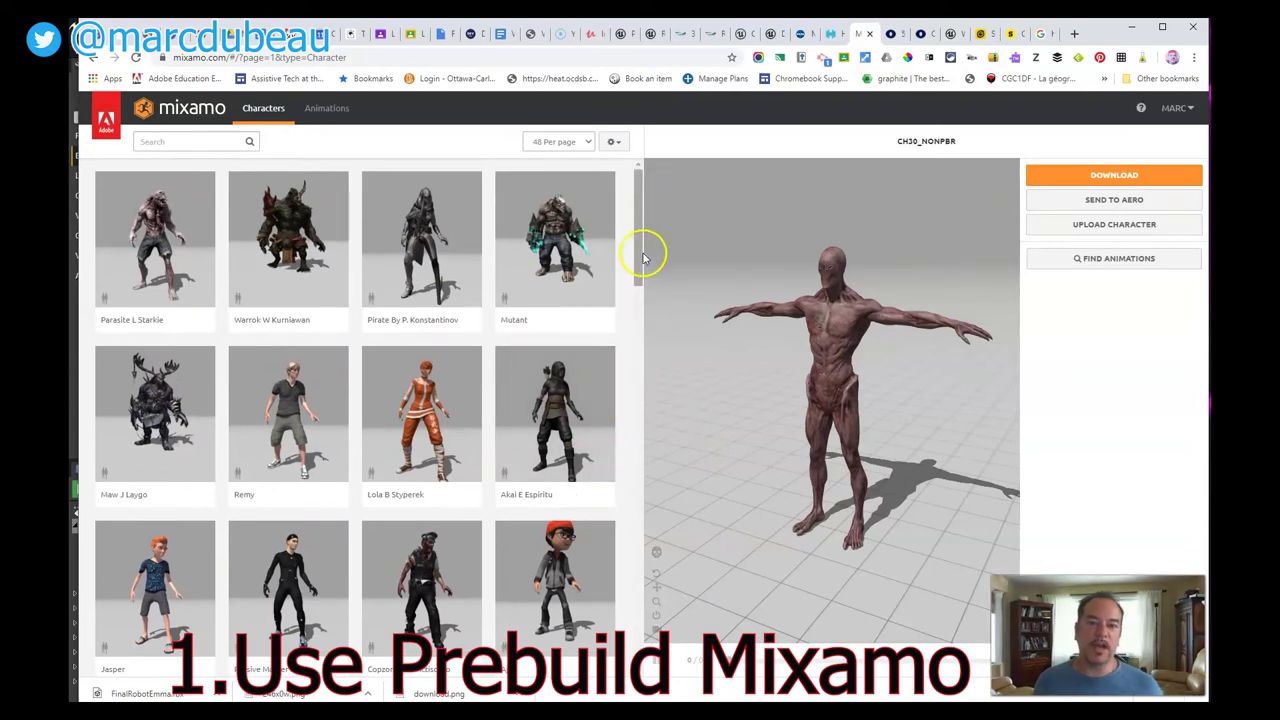
{"action": "left_click_drag", "start_coordinate": [639, 268], "coordinate": [631, 334]}
{"action": "left_click", "coordinate": [280, 440]}
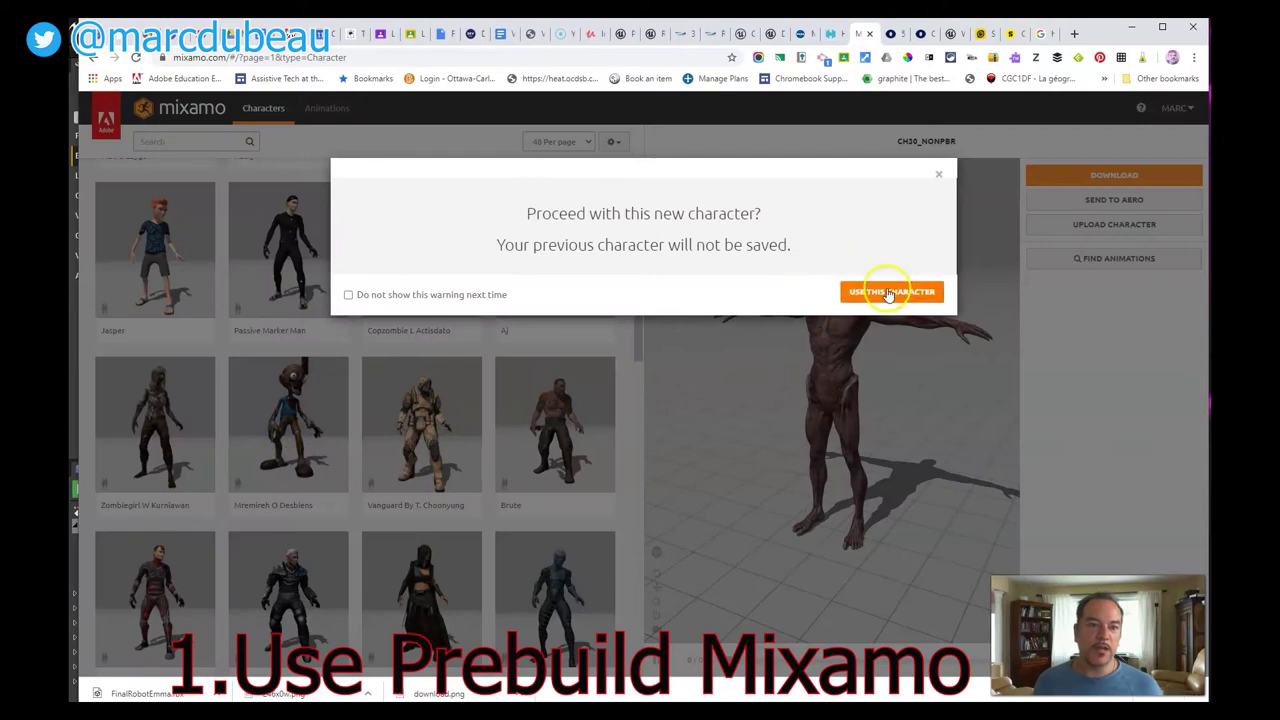
{"action": "left_click", "coordinate": [888, 292]}
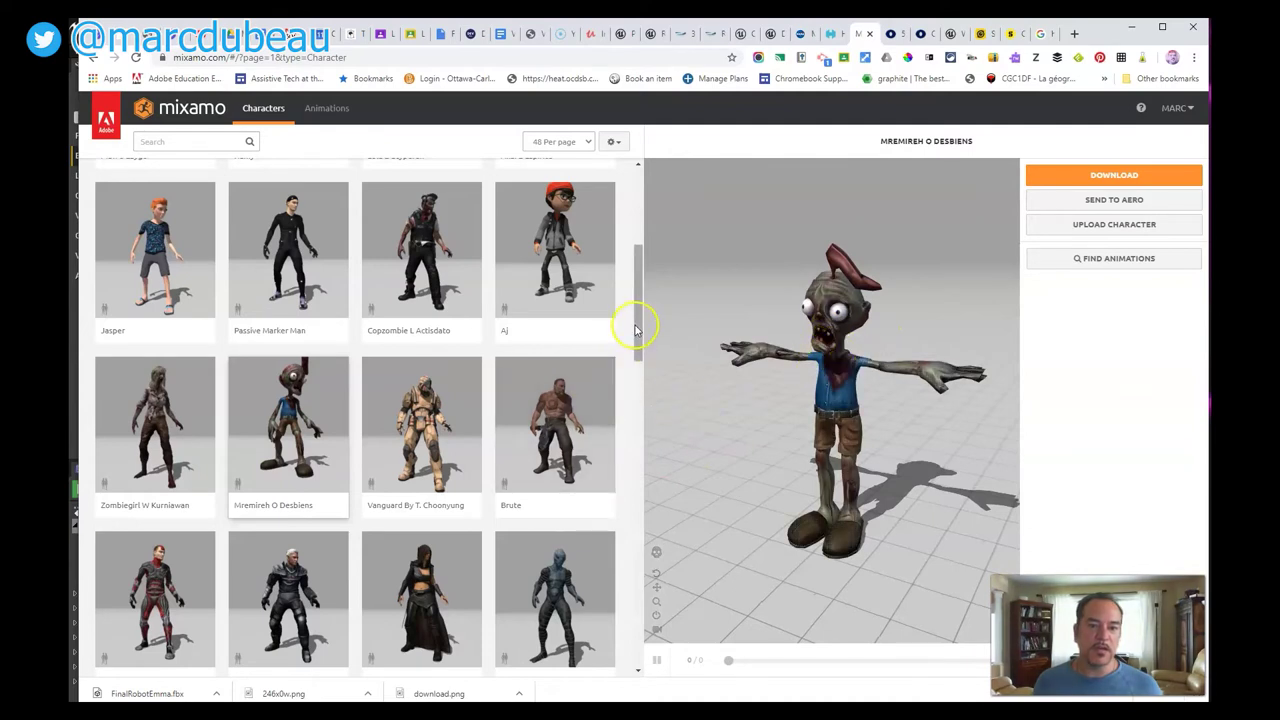
Replace the previewed character with Aj, the boy in the red cap
{"action": "scroll", "coordinate": [636, 330], "scroll_direction": "up", "scroll_amount": 2}
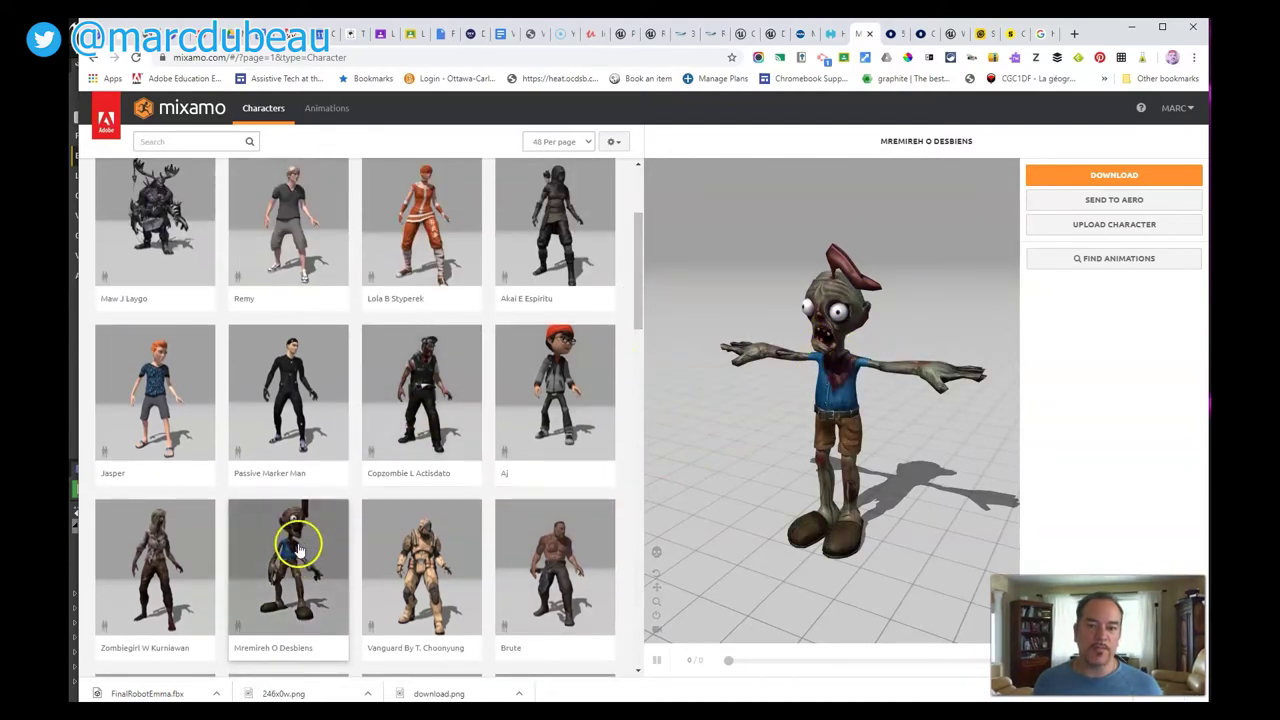
{"action": "left_click", "coordinate": [558, 343]}
{"action": "left_click", "coordinate": [906, 289]}
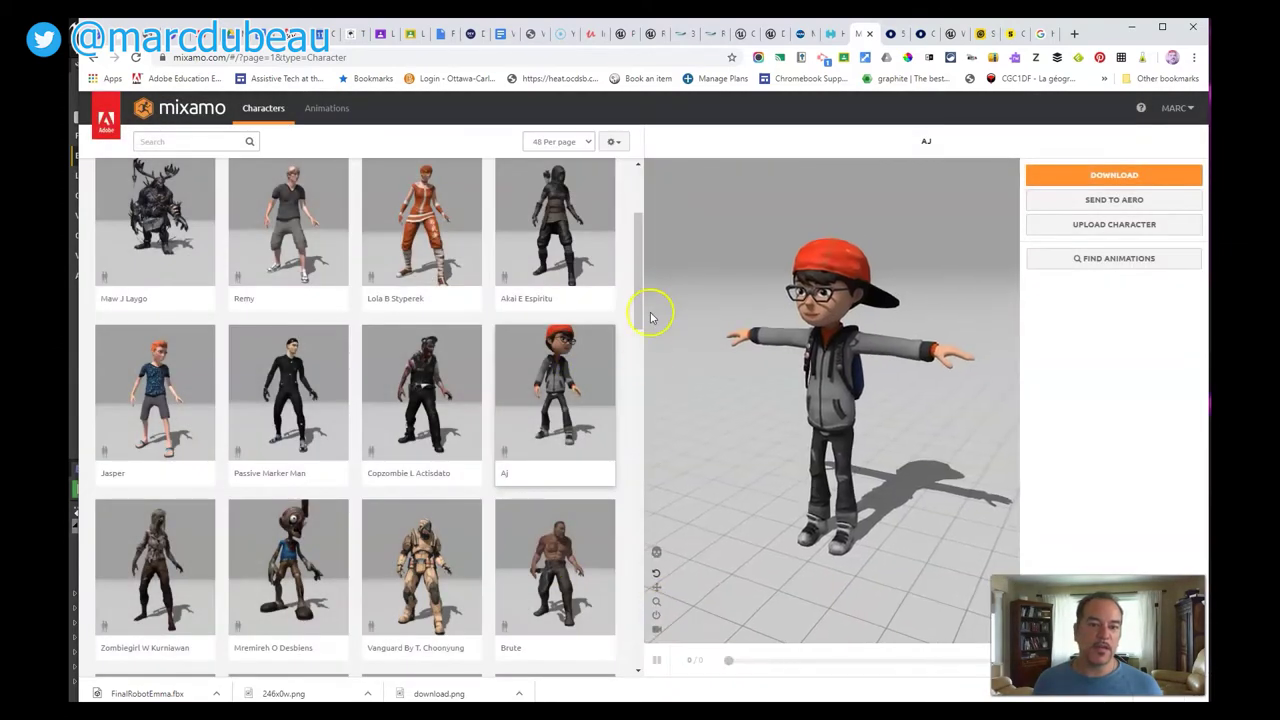
Load the Erika Archer With Bow/Arrow character and inspect it in the preview
{"action": "left_click_drag", "start_coordinate": [636, 257], "coordinate": [651, 459]}
{"action": "left_click", "coordinate": [294, 377]}
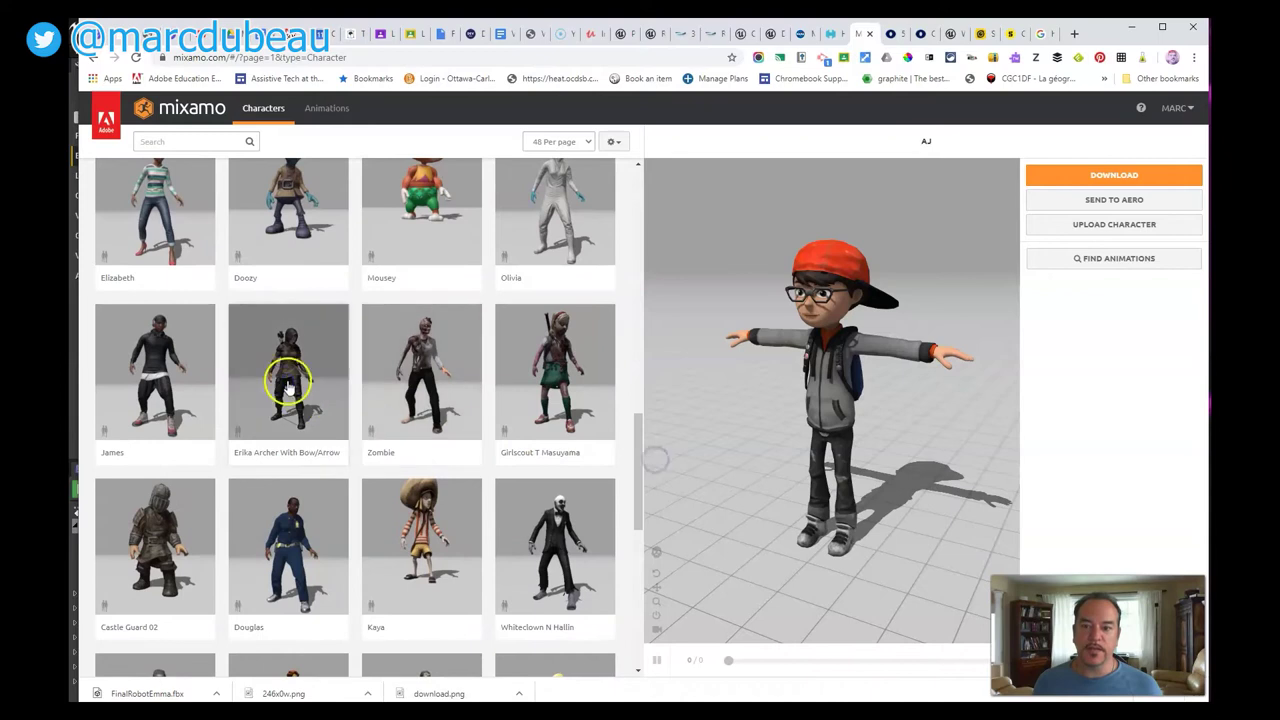
{"action": "left_click", "coordinate": [891, 291]}
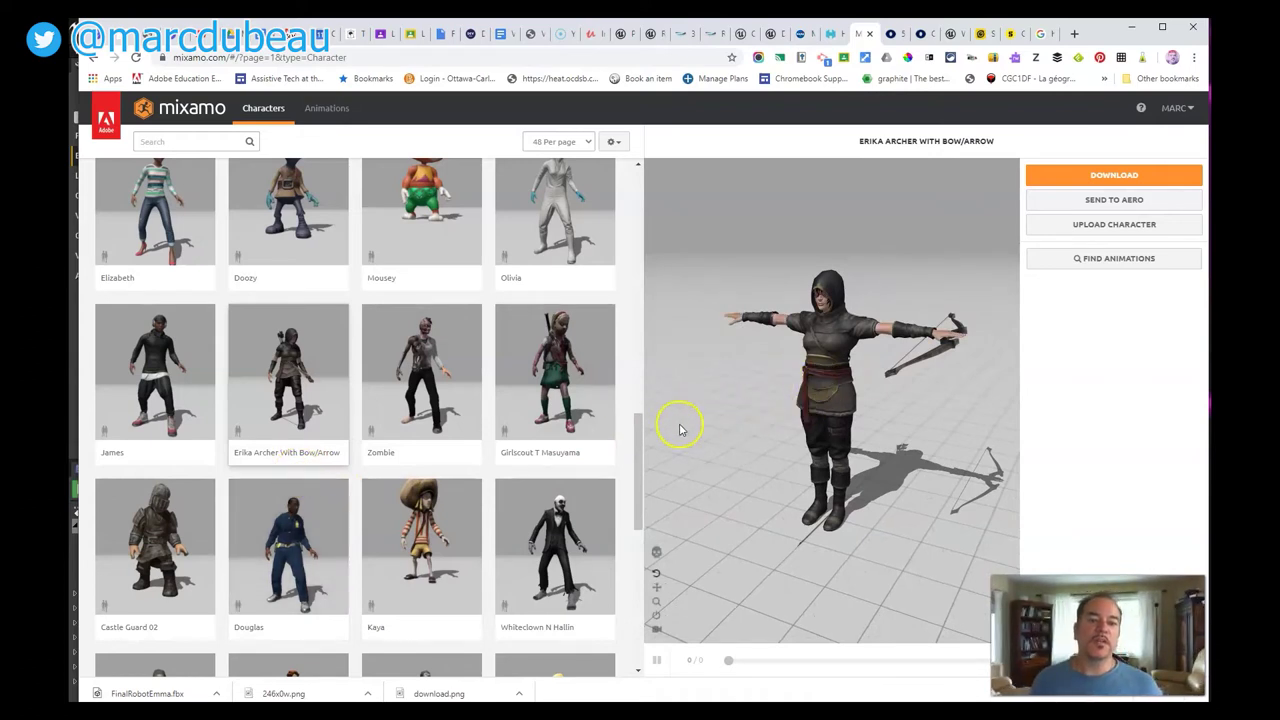
{"action": "left_click_drag", "start_coordinate": [798, 449], "coordinate": [780, 429]}
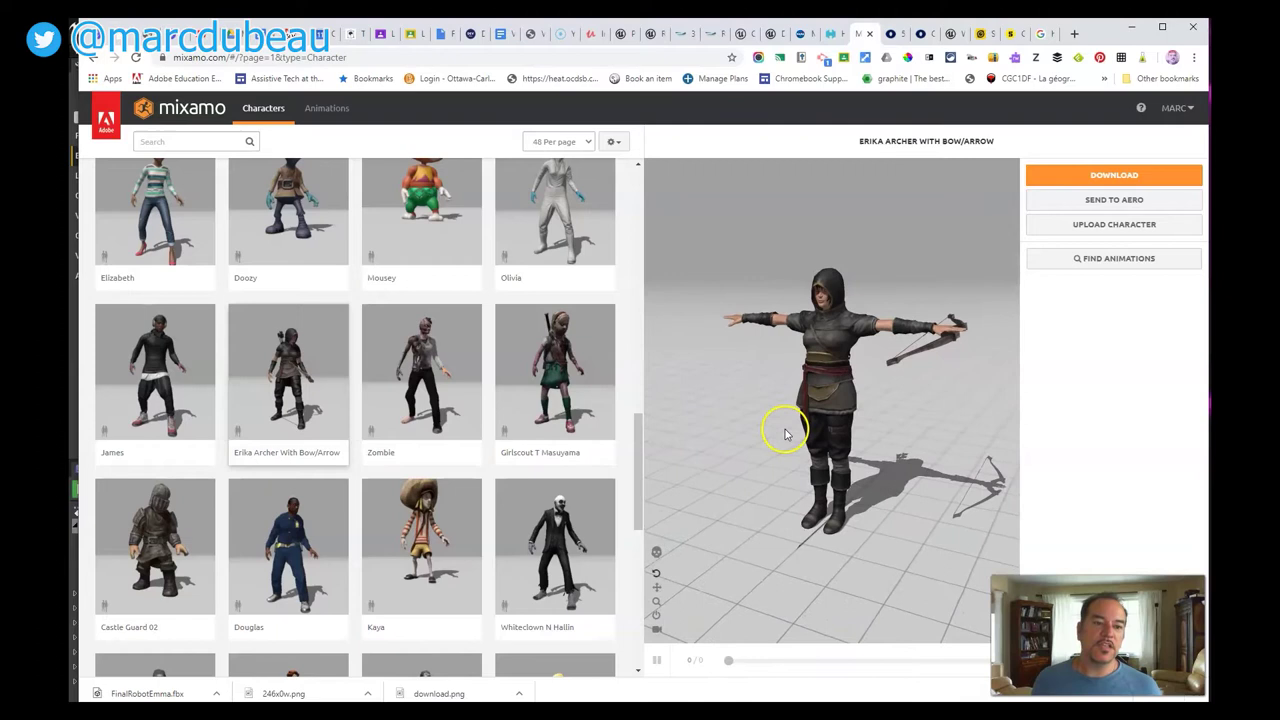
{"action": "left_click_drag", "start_coordinate": [643, 450], "coordinate": [608, 191]}
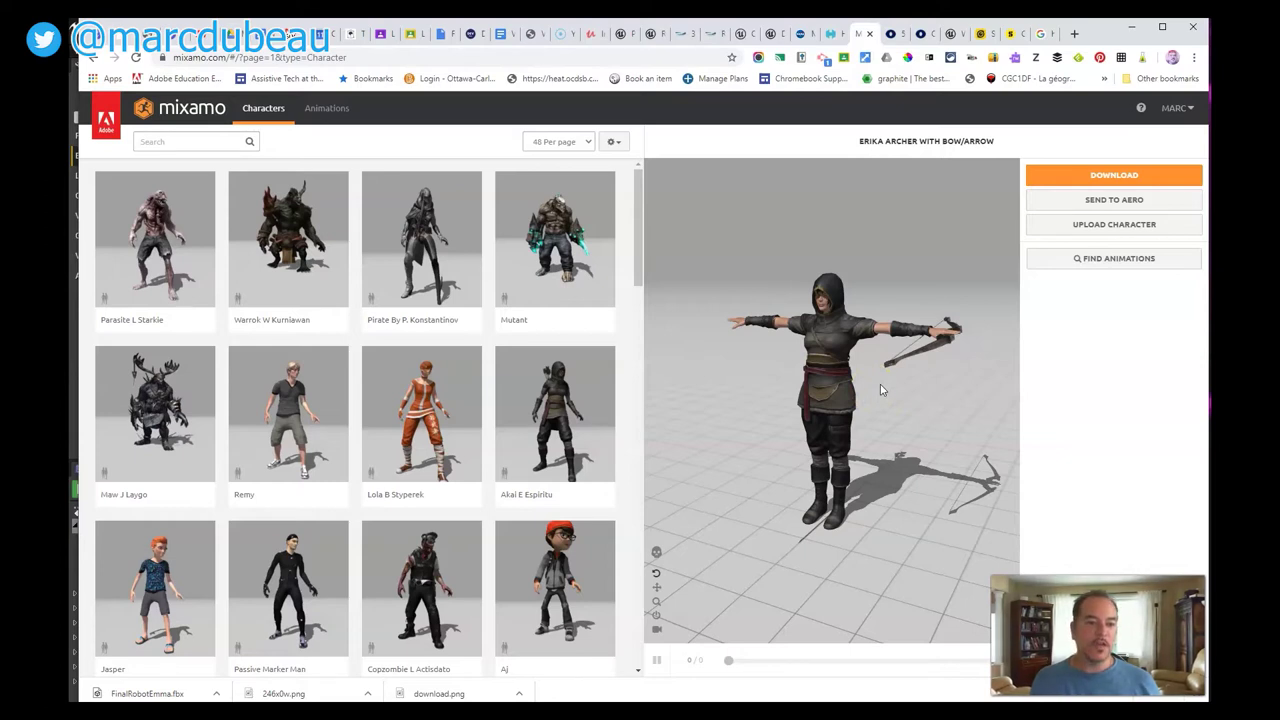
Switch to Adobe Fuse, look over the model export options, and return to Chrome
{"action": "key", "text": "alt+Tab"}
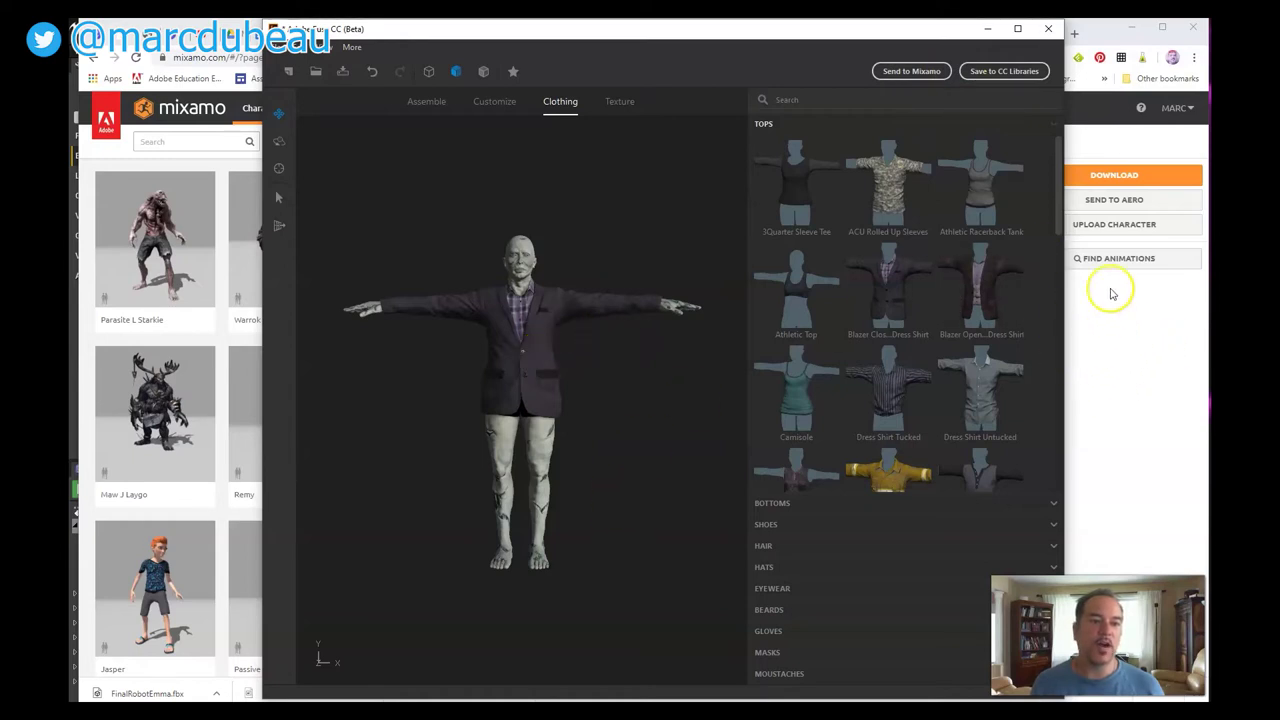
{"action": "left_click", "coordinate": [1174, 108]}
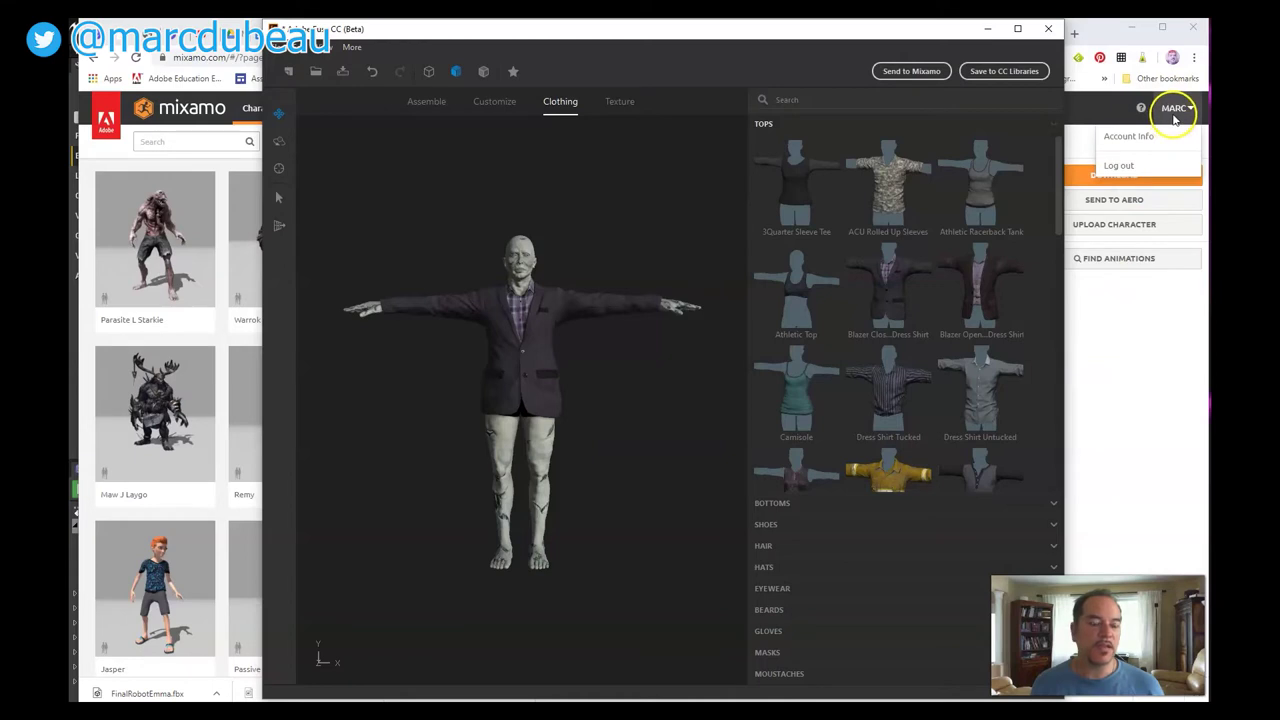
{"action": "mouse_move", "coordinate": [1166, 108]}
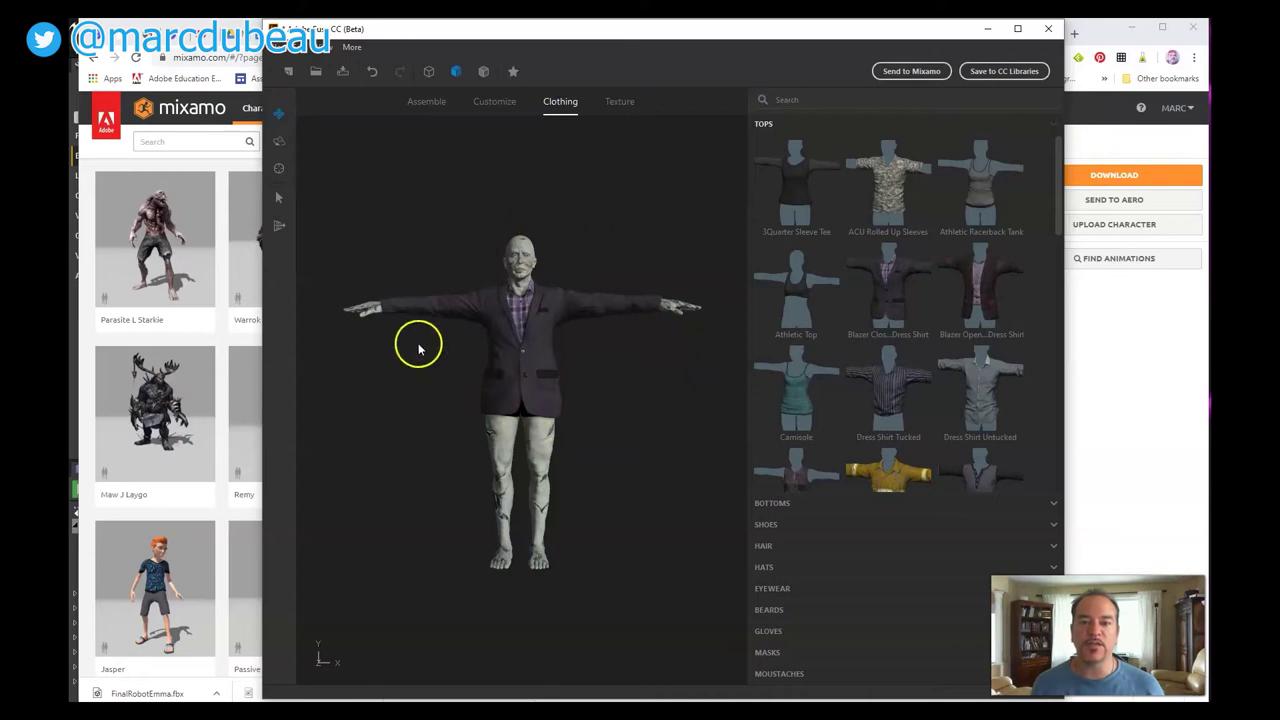
{"action": "left_click", "coordinate": [275, 53]}
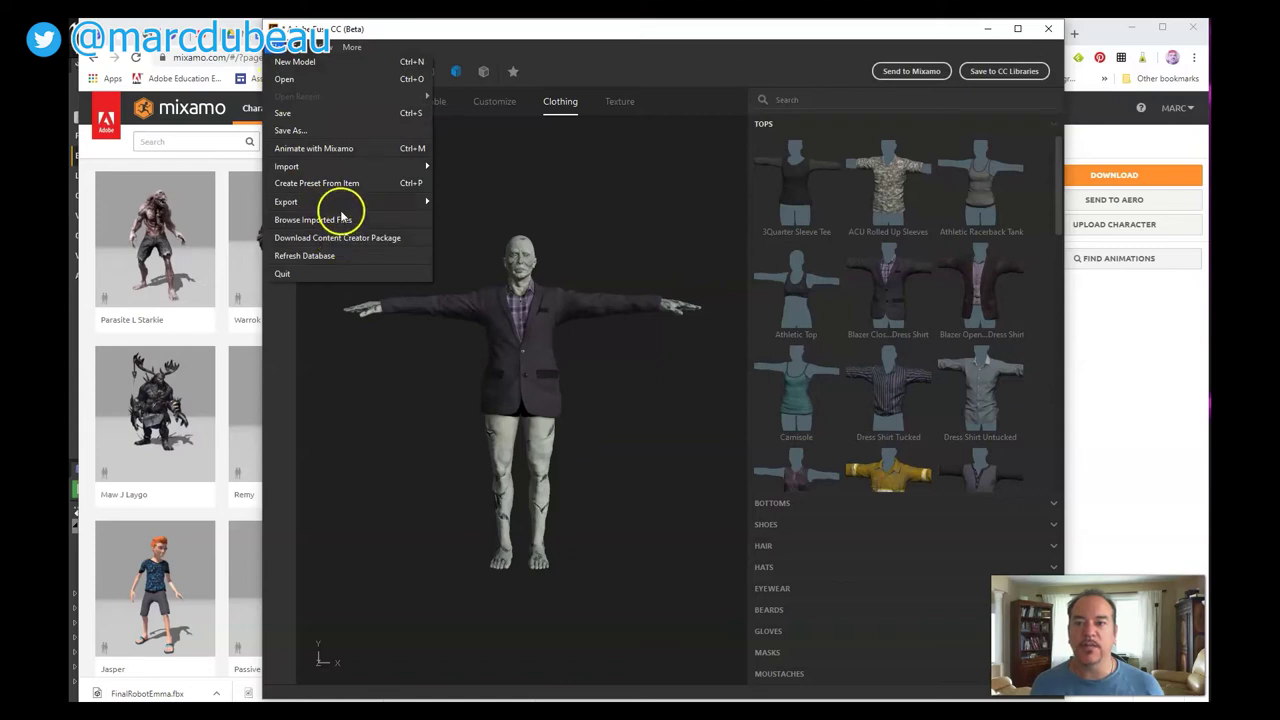
{"action": "mouse_move", "coordinate": [360, 200]}
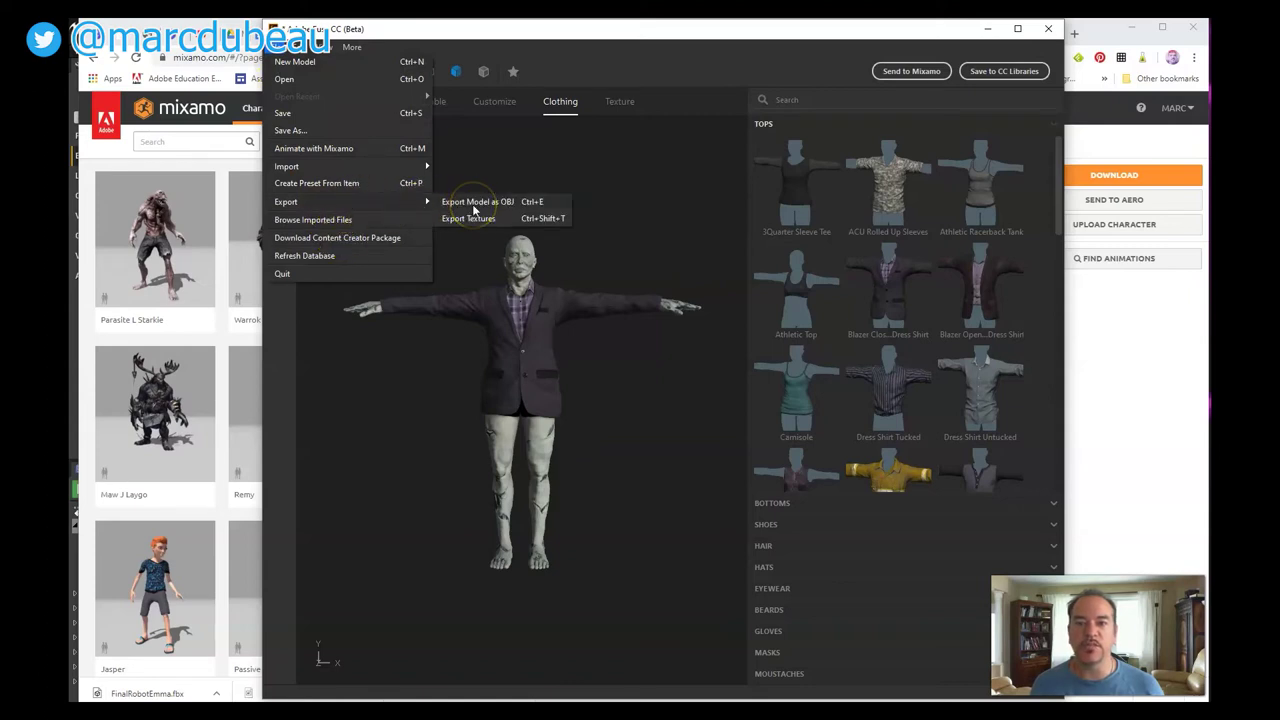
{"action": "left_click", "coordinate": [1120, 356]}
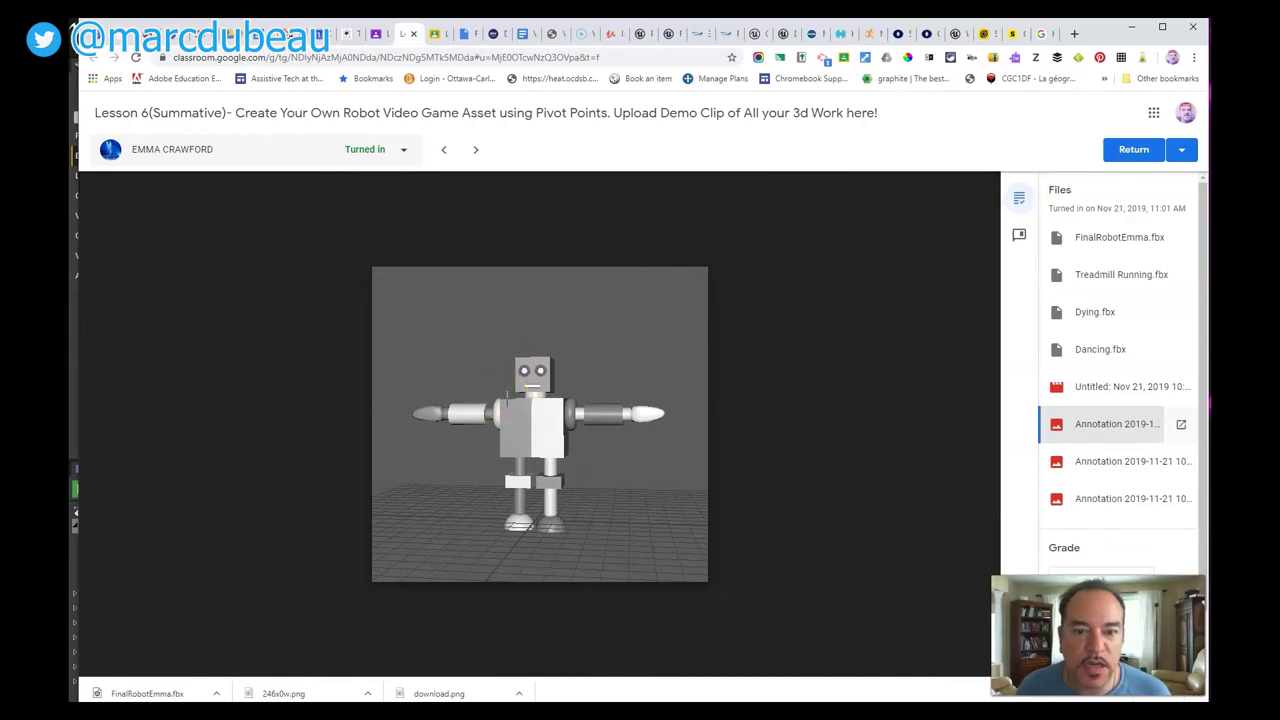
Return to Mixamo and upload FinalRobotEmma.fbx from the DATA (D:) drive as a custom character
{"action": "left_click", "coordinate": [866, 30]}
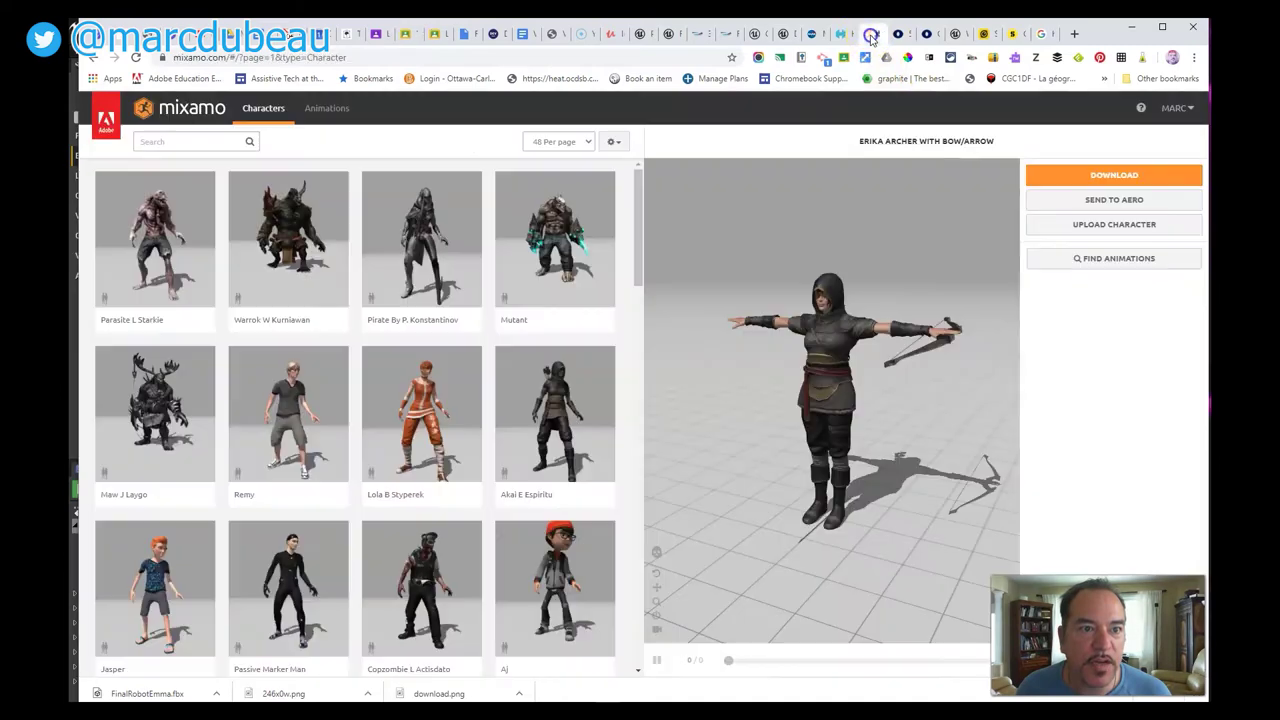
{"action": "left_click", "coordinate": [1096, 225]}
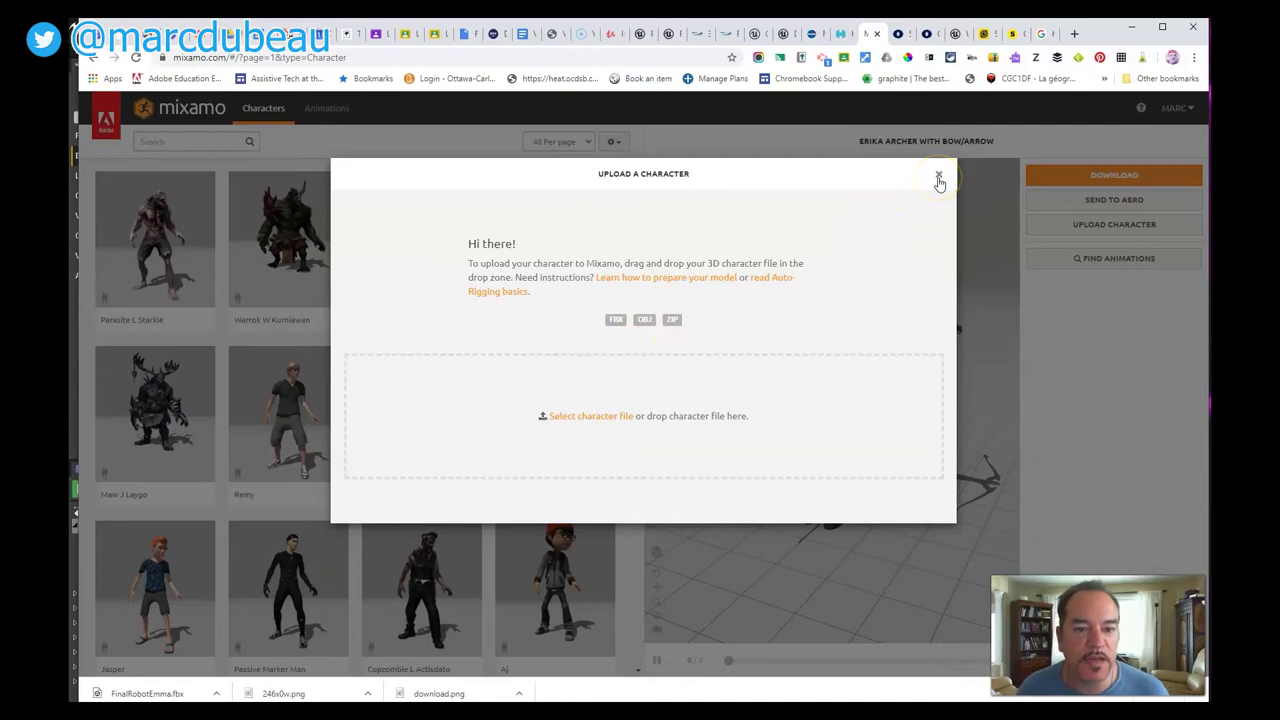
{"action": "left_click", "coordinate": [572, 416]}
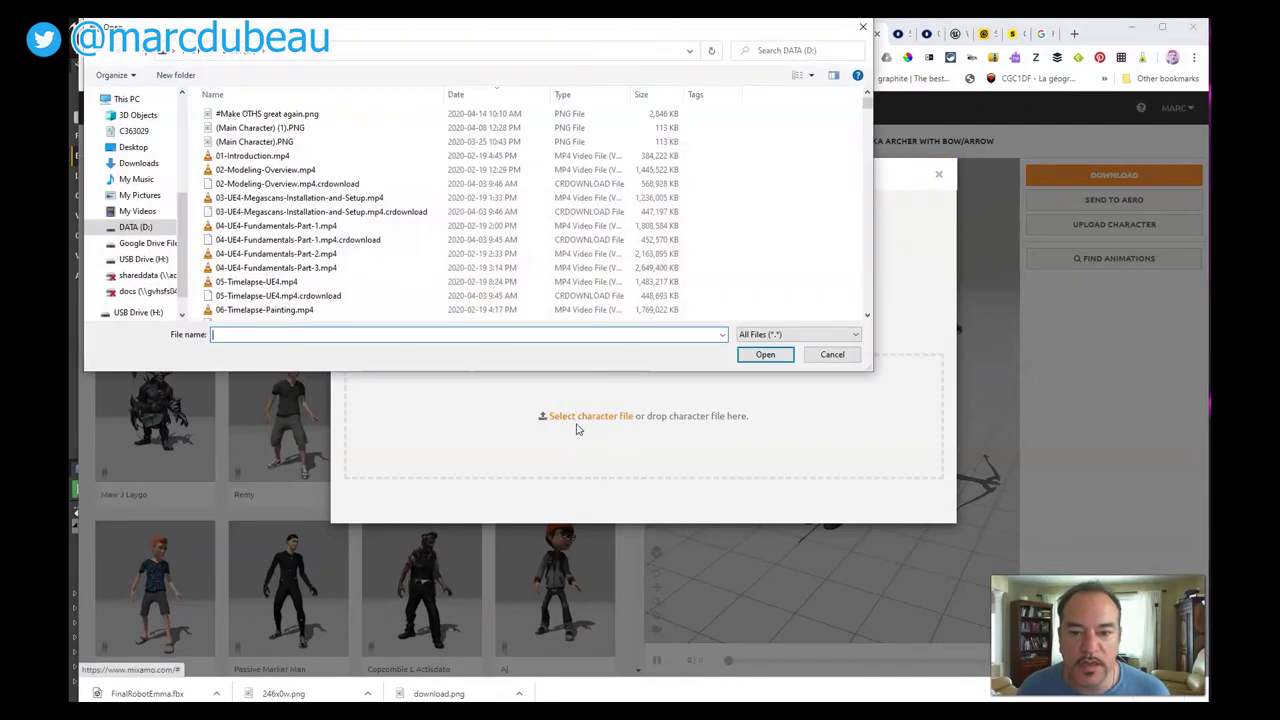
{"action": "scroll", "coordinate": [240, 212], "scroll_direction": "down", "scroll_amount": 10}
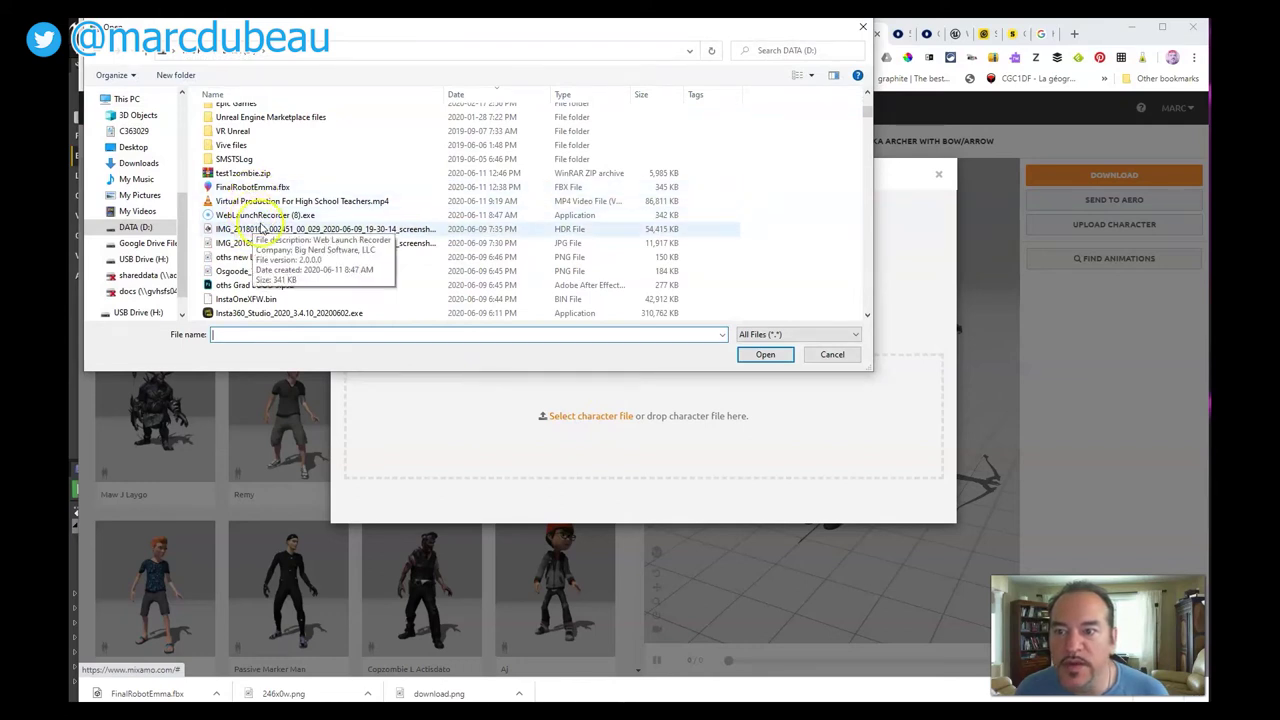
{"action": "double_click", "coordinate": [258, 188]}
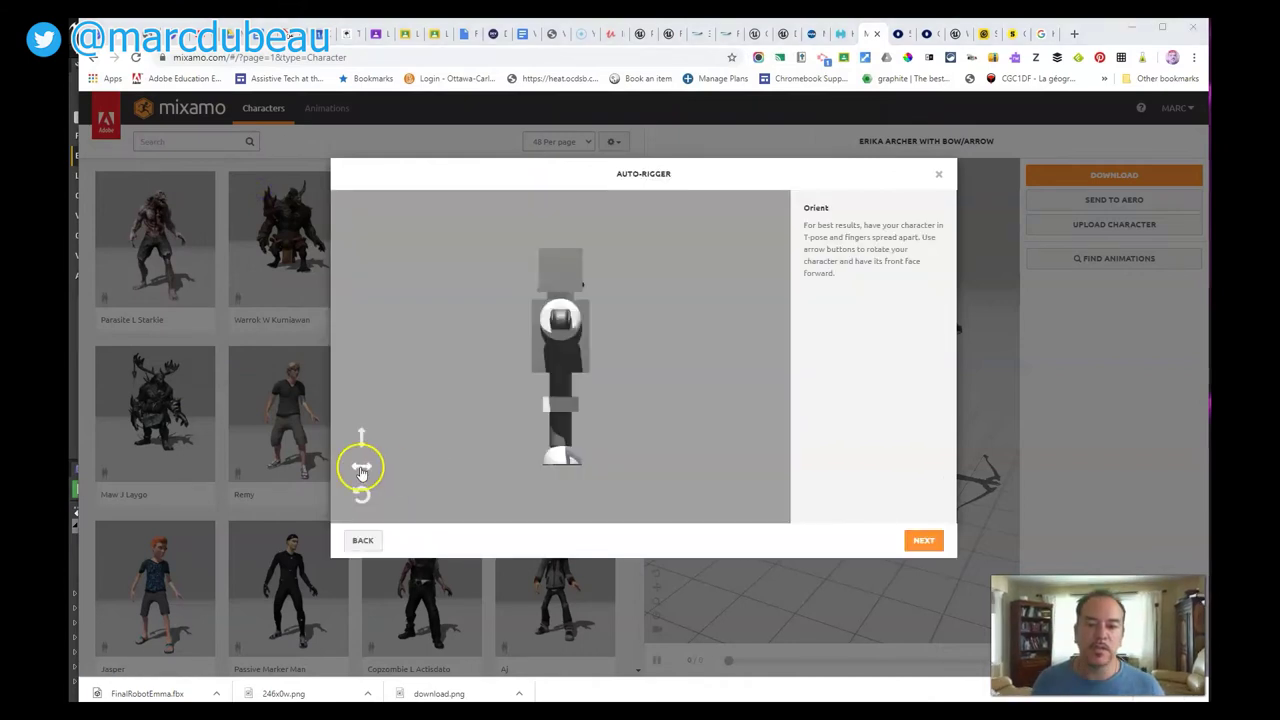
Rotate the robot horizontally in the Auto-Rigger until its front faces forward, and continue to marker placement
{"action": "left_click", "coordinate": [361, 467]}
{"action": "left_click", "coordinate": [361, 467]}
{"action": "left_click", "coordinate": [361, 467]}
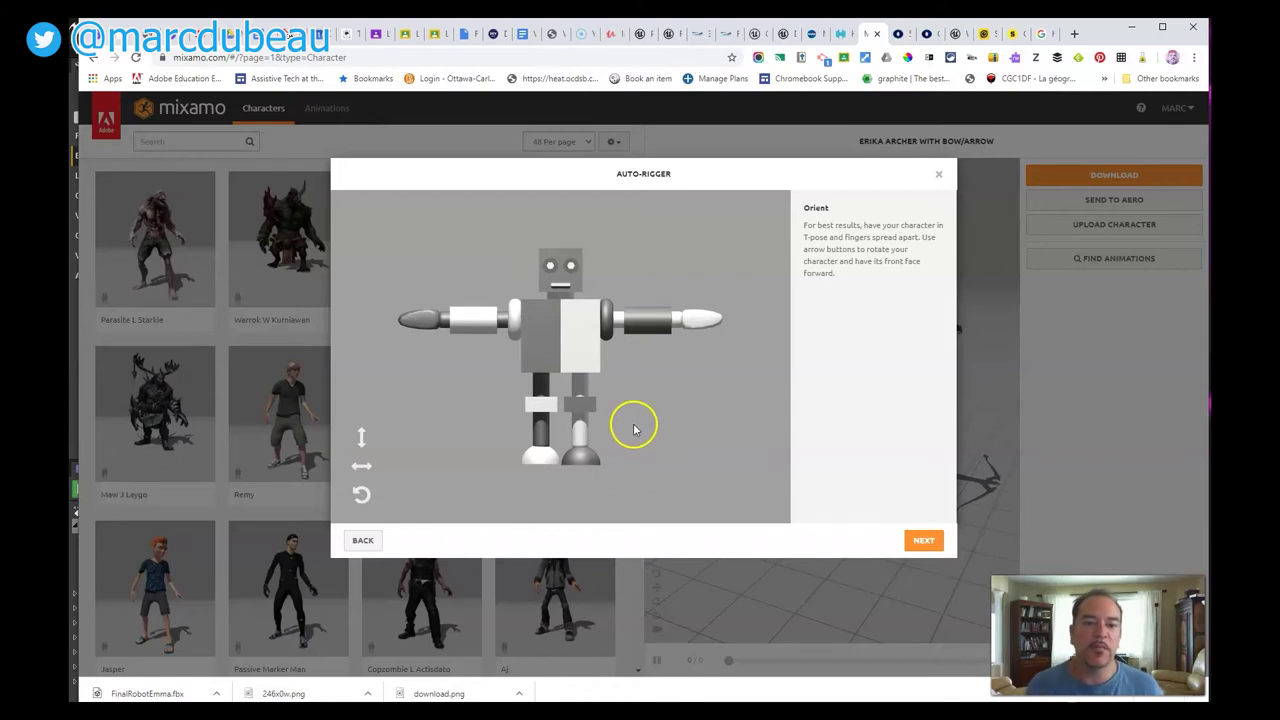
{"action": "left_click", "coordinate": [928, 541]}
Place the chin, wrist, elbow, knee and groin markers on the matching parts of the robot with symmetry enabled
{"action": "mouse_move", "coordinate": [414, 368]}
{"action": "left_mouse_down"}
{"action": "mouse_move", "coordinate": [462, 330]}
{"action": "mouse_move", "coordinate": [561, 297]}
{"action": "left_mouse_up"}
{"action": "mouse_move", "coordinate": [437, 389]}
{"action": "left_mouse_down"}
{"action": "mouse_move", "coordinate": [557, 330]}
{"action": "mouse_move", "coordinate": [441, 321]}
{"action": "left_mouse_up"}
{"action": "mouse_move", "coordinate": [437, 423]}
{"action": "left_mouse_down"}
{"action": "mouse_move", "coordinate": [486, 397]}
{"action": "mouse_move", "coordinate": [500, 340]}
{"action": "mouse_move", "coordinate": [478, 319]}
{"action": "left_mouse_up"}
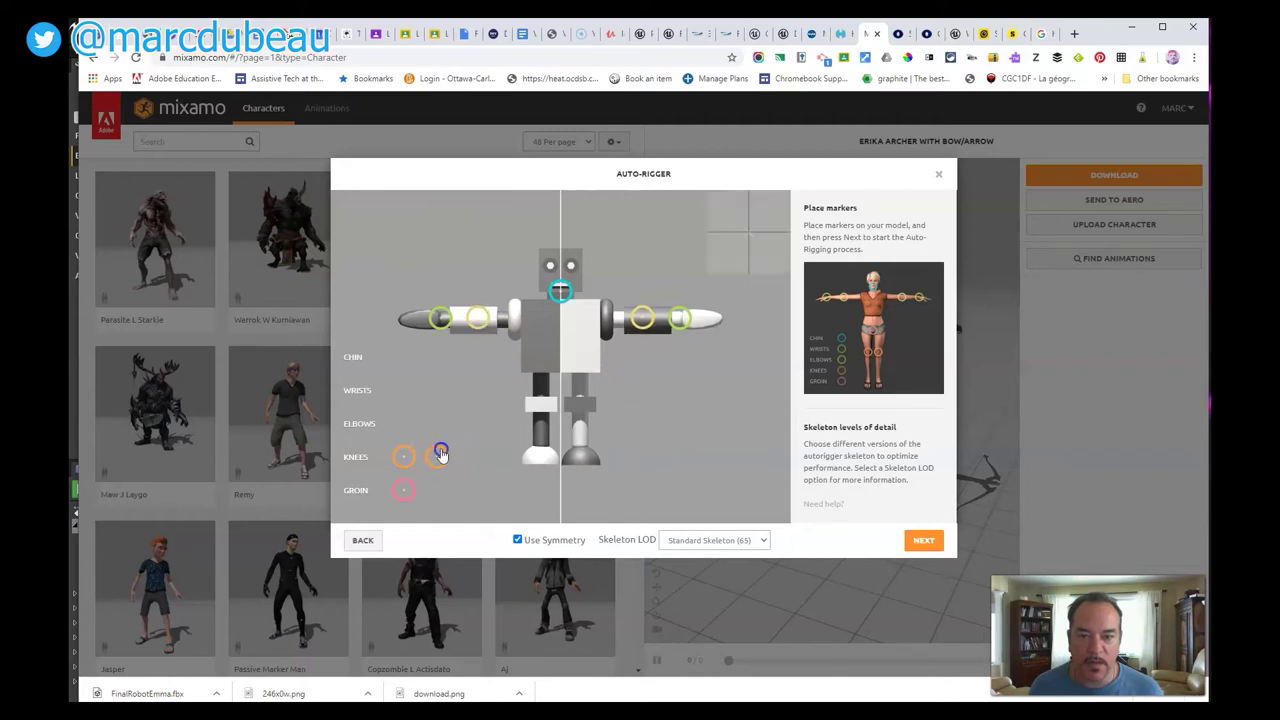
{"action": "left_click_drag", "start_coordinate": [437, 455], "coordinate": [539, 405]}
{"action": "mouse_move", "coordinate": [419, 486]}
{"action": "left_mouse_down"}
{"action": "mouse_move", "coordinate": [428, 451]}
{"action": "mouse_move", "coordinate": [559, 373]}
{"action": "left_mouse_up"}
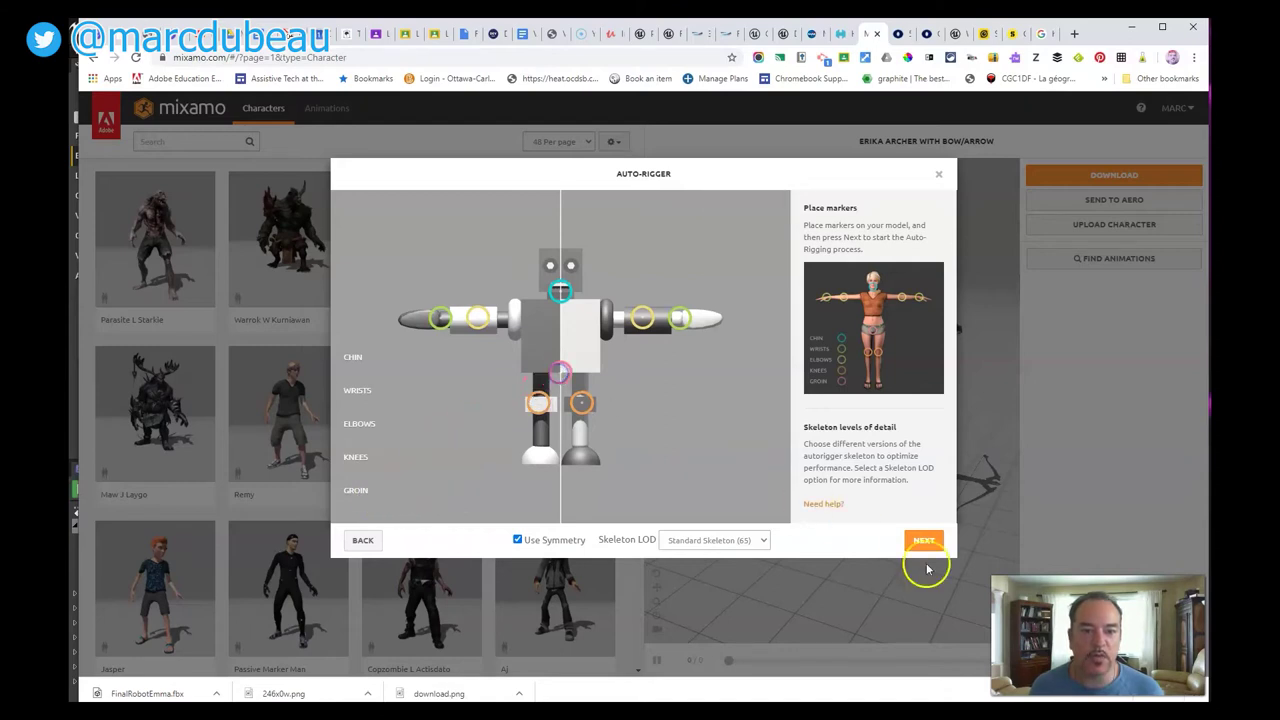
Review the skeleton detail options, keep Standard Skeleton (65), and start the auto-rigging
{"action": "left_click", "coordinate": [741, 543]}
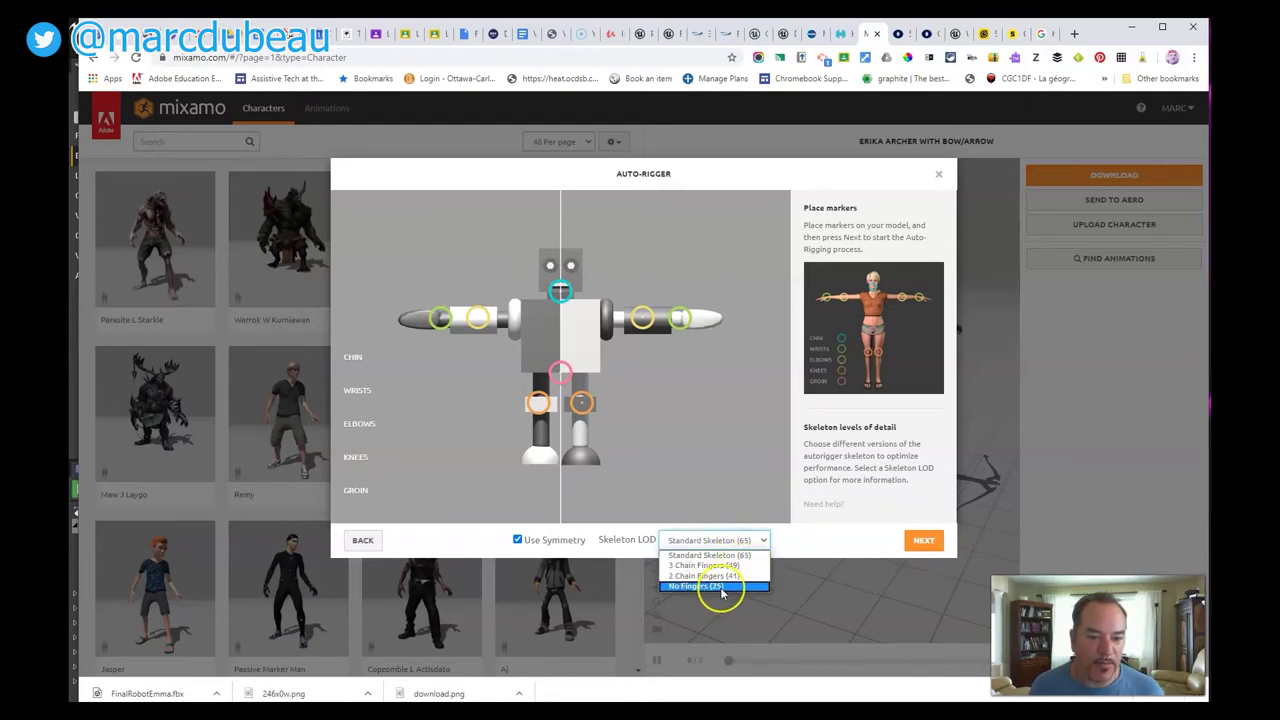
{"action": "left_click", "coordinate": [742, 558]}
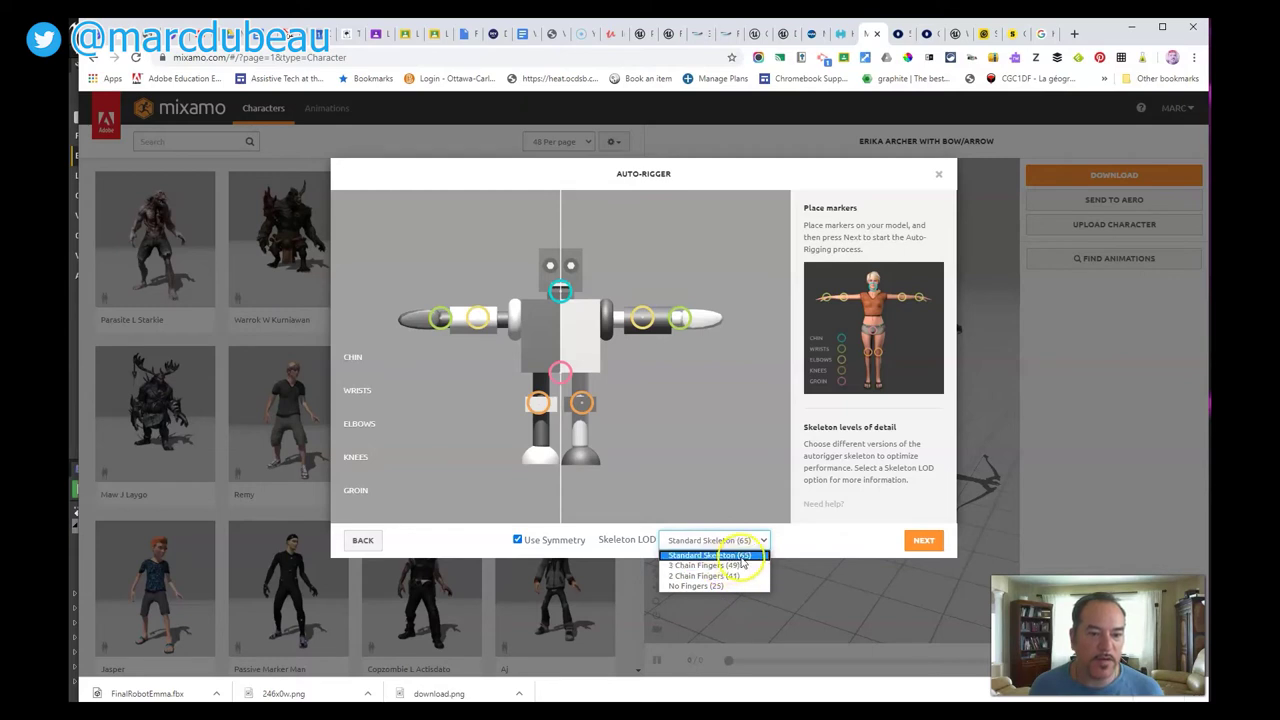
{"action": "left_click", "coordinate": [741, 557]}
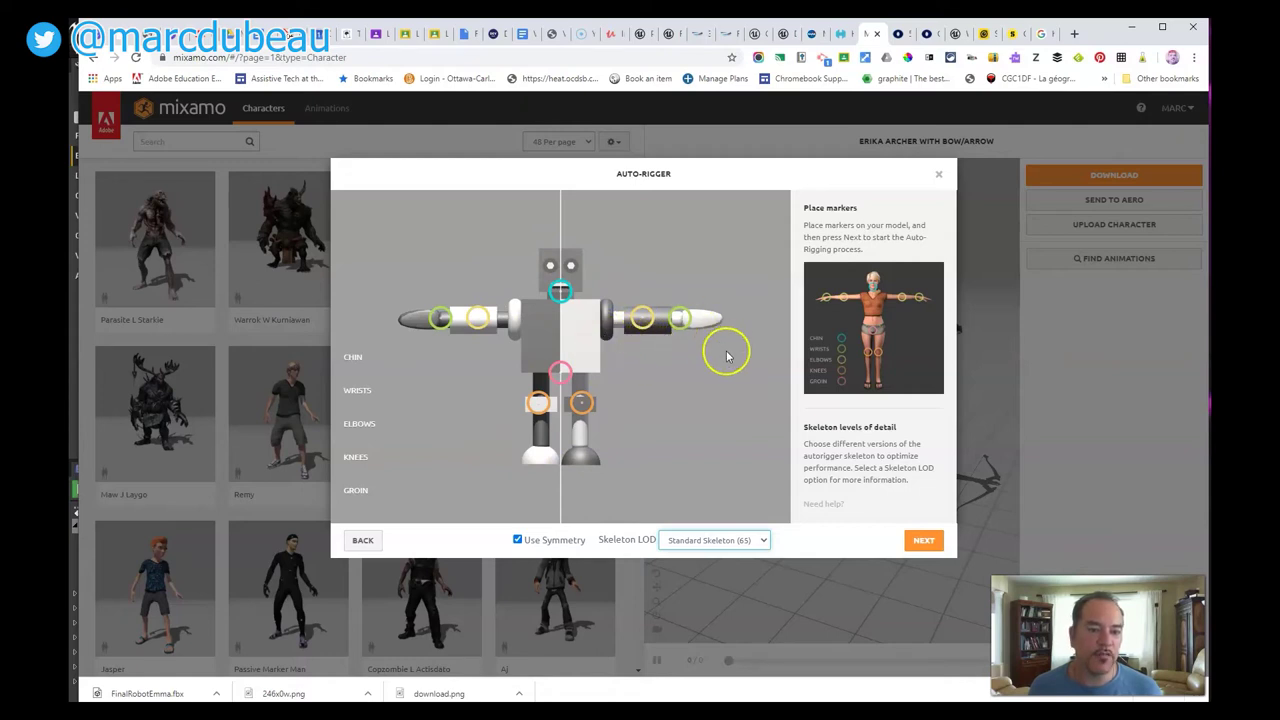
{"action": "left_click", "coordinate": [922, 540]}
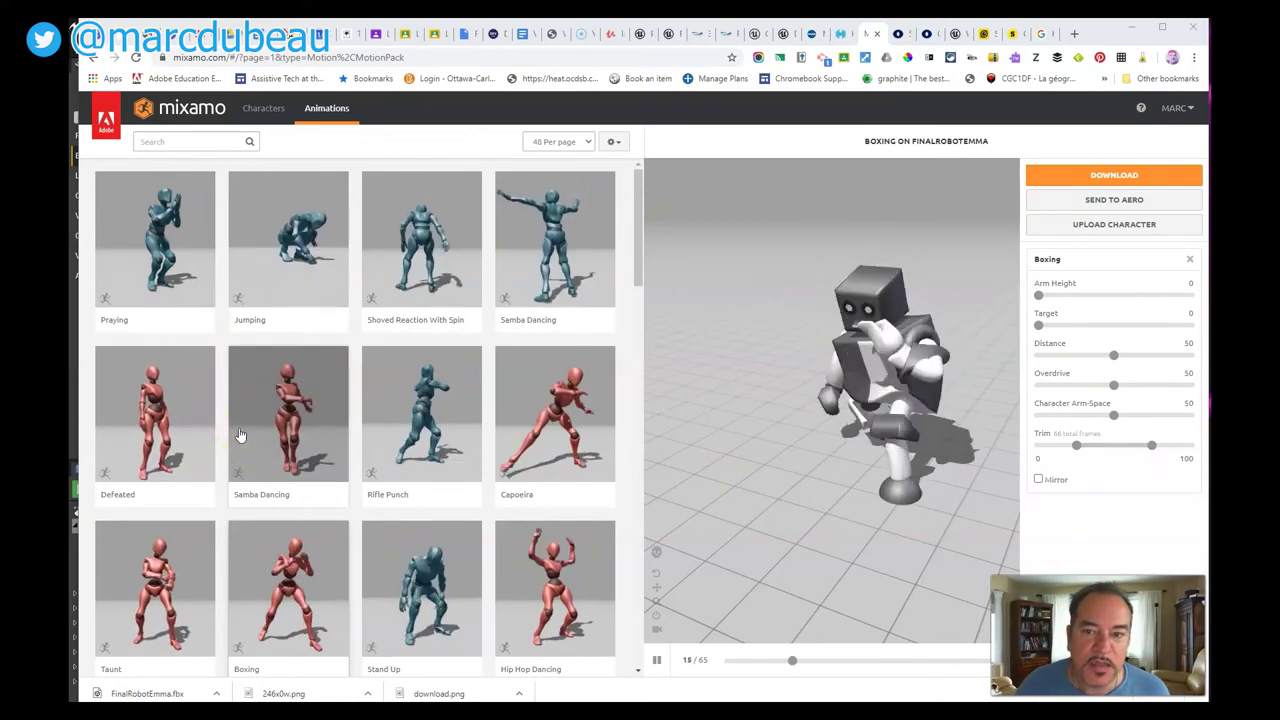
Check the robot's Boxing motion, apply the red figure's Samba Dancing animation instead, and inspect it up close
{"action": "left_click", "coordinate": [843, 380]}
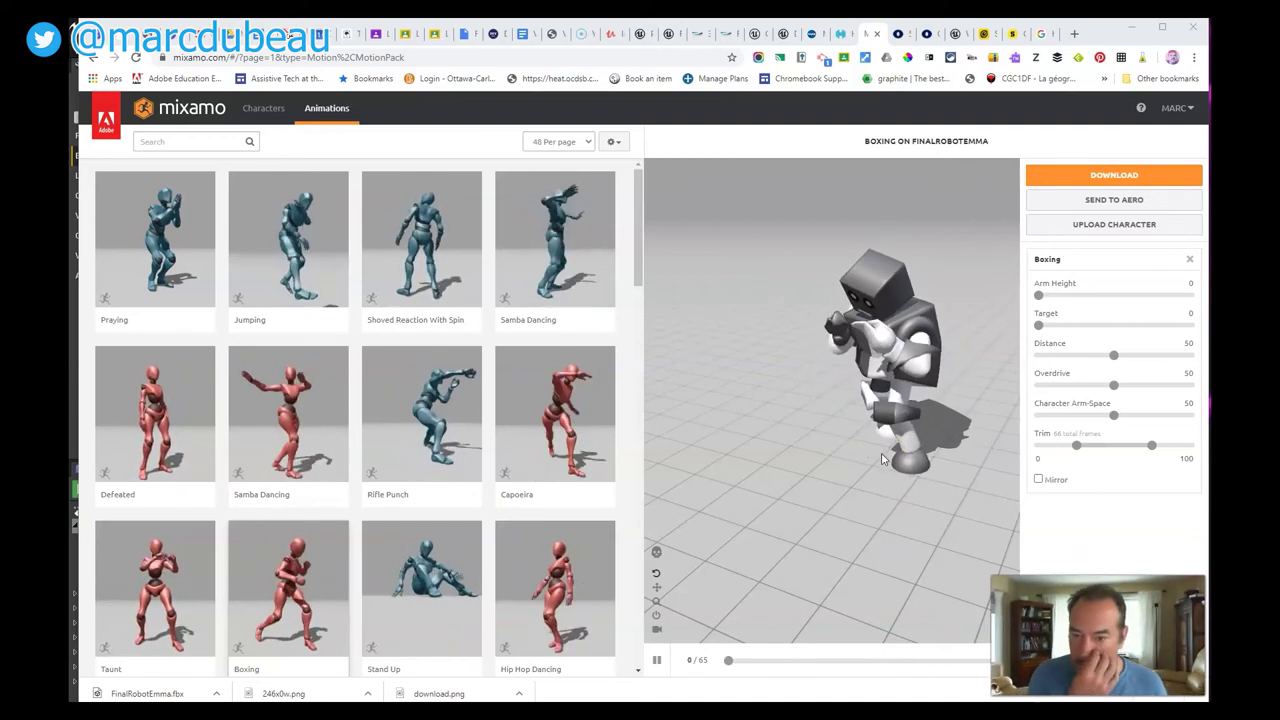
{"action": "left_click_drag", "start_coordinate": [883, 456], "coordinate": [850, 455]}
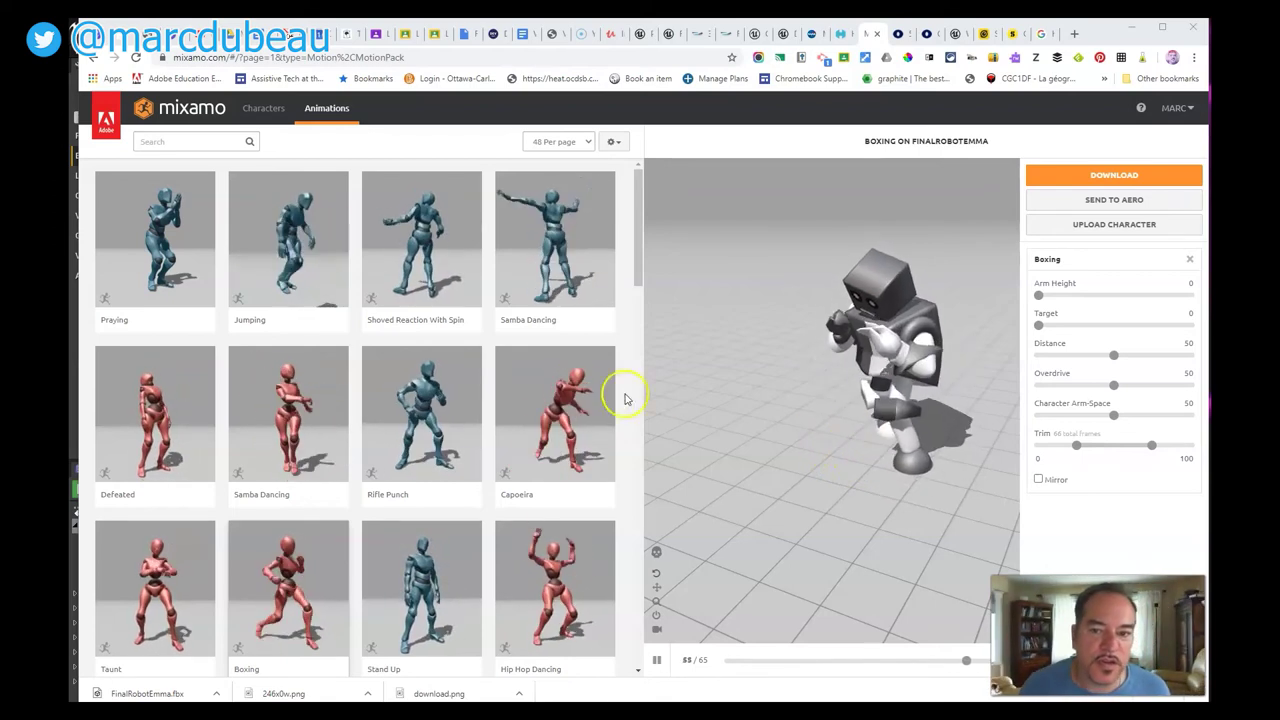
{"action": "left_click", "coordinate": [312, 437]}
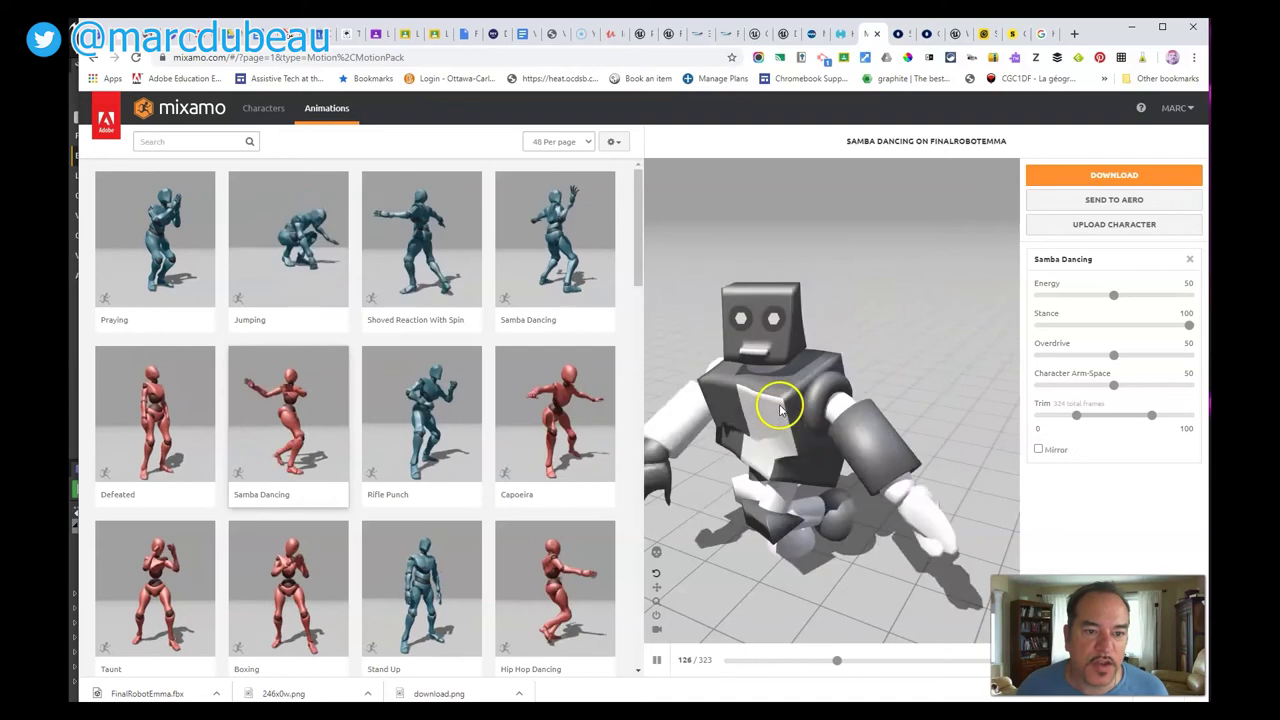
{"action": "scroll", "coordinate": [729, 429], "scroll_direction": "up", "scroll_amount": 5}
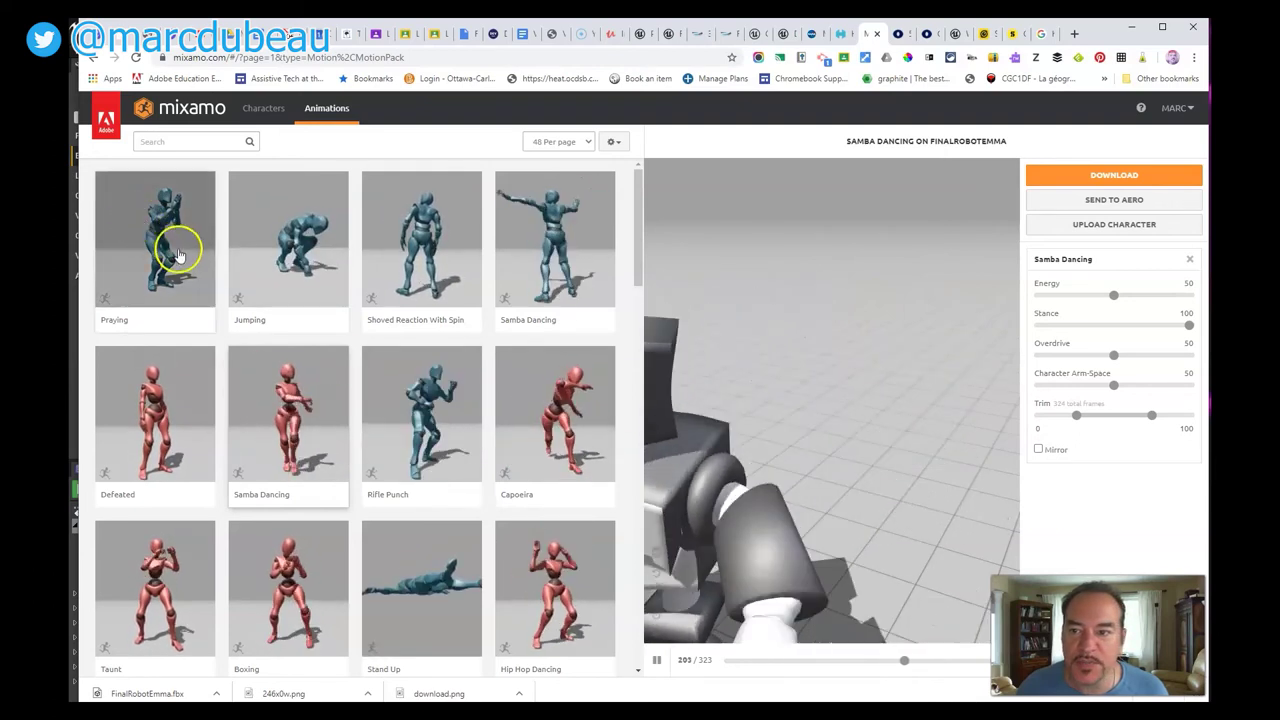
Apply the Defeated animation to the robot and download it as FBX with skin at 30 frames per second without keyframe reduction
{"action": "left_click", "coordinate": [183, 393]}
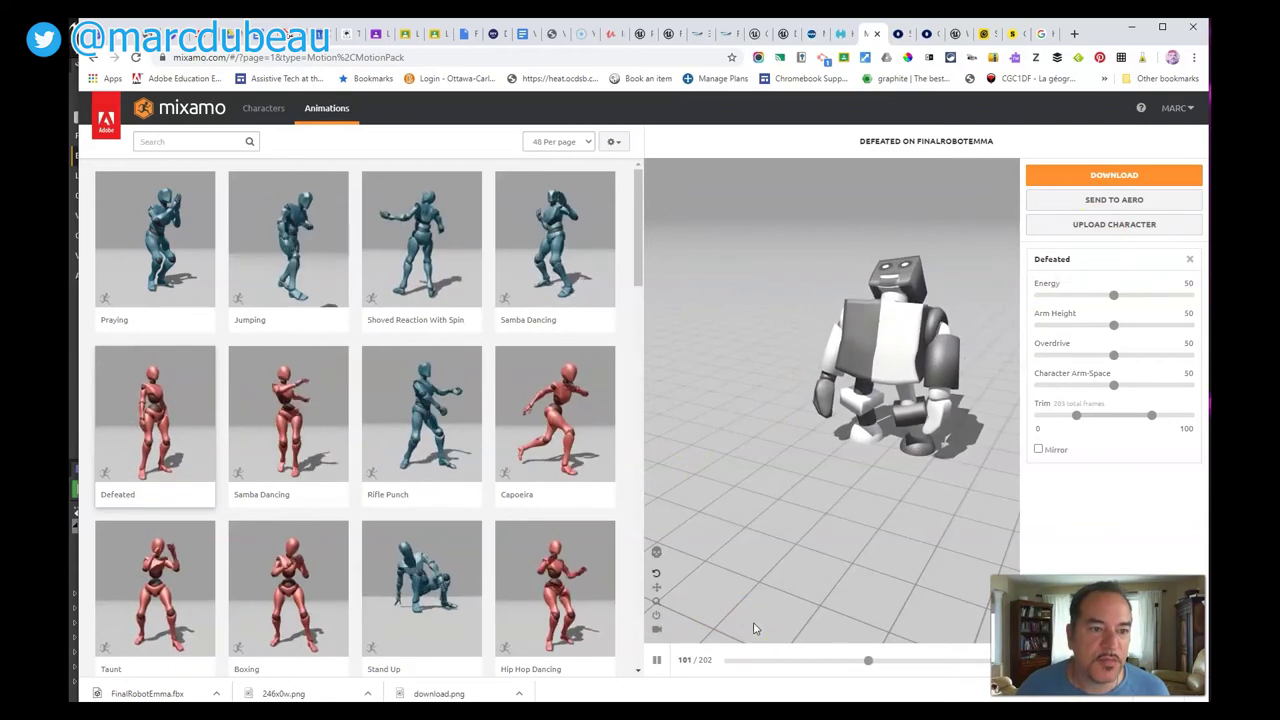
{"action": "left_click", "coordinate": [749, 608]}
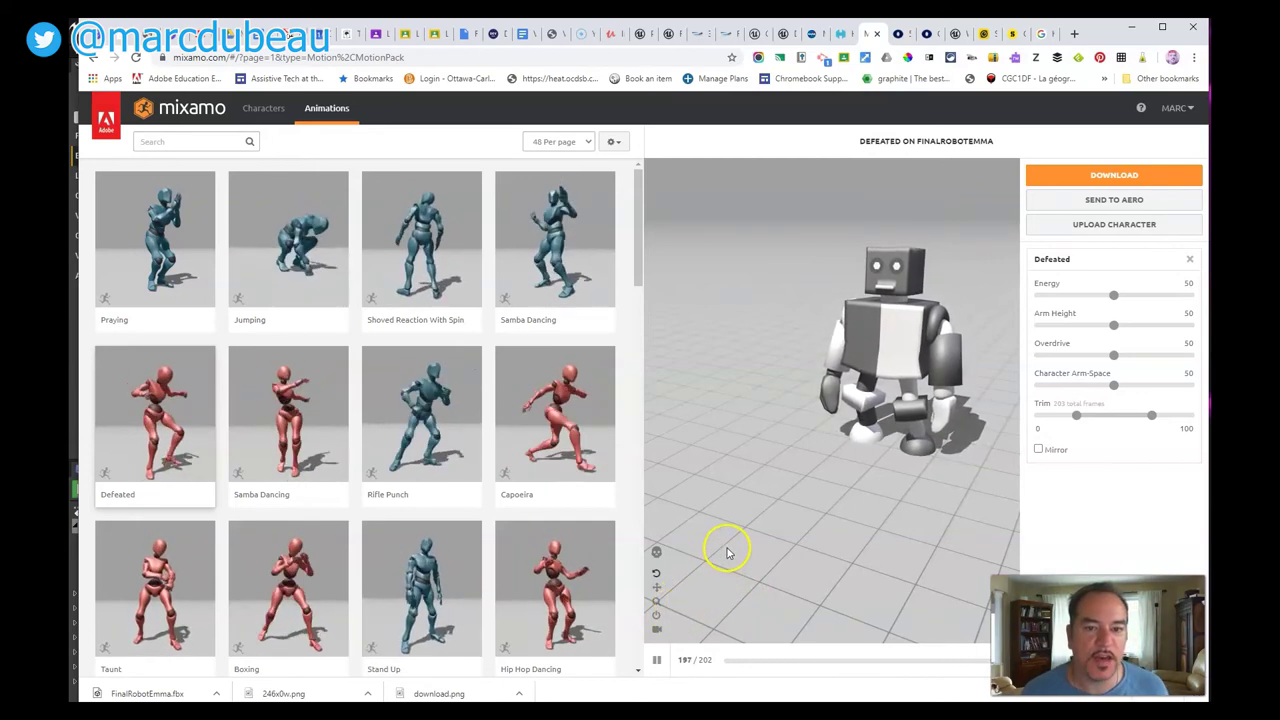
{"action": "left_click", "coordinate": [636, 281]}
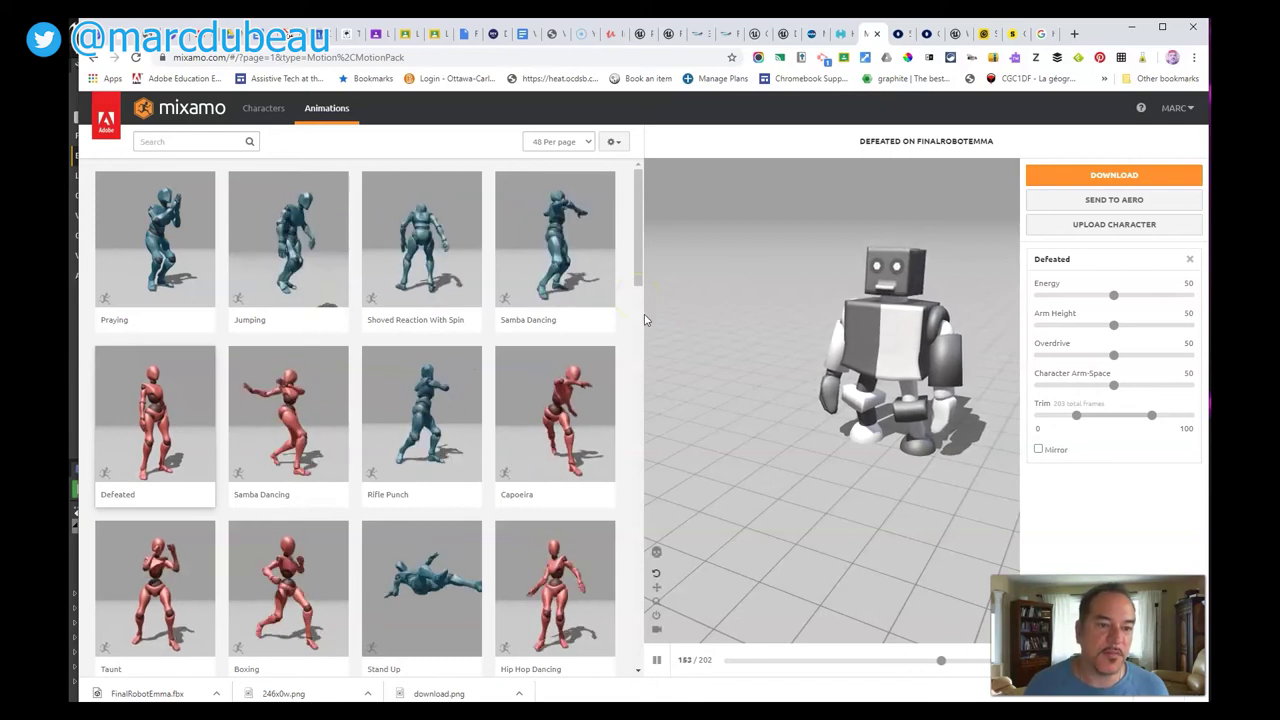
{"action": "left_click", "coordinate": [659, 314]}
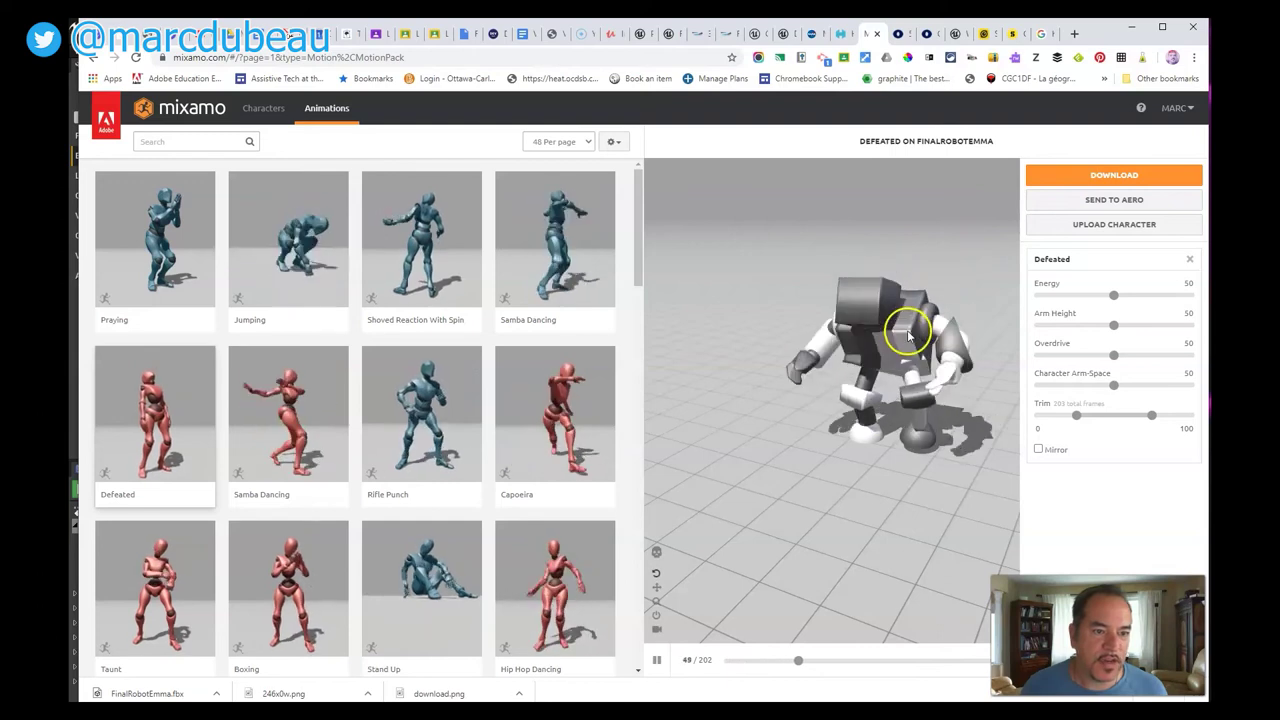
{"action": "left_click", "coordinate": [1069, 177]}
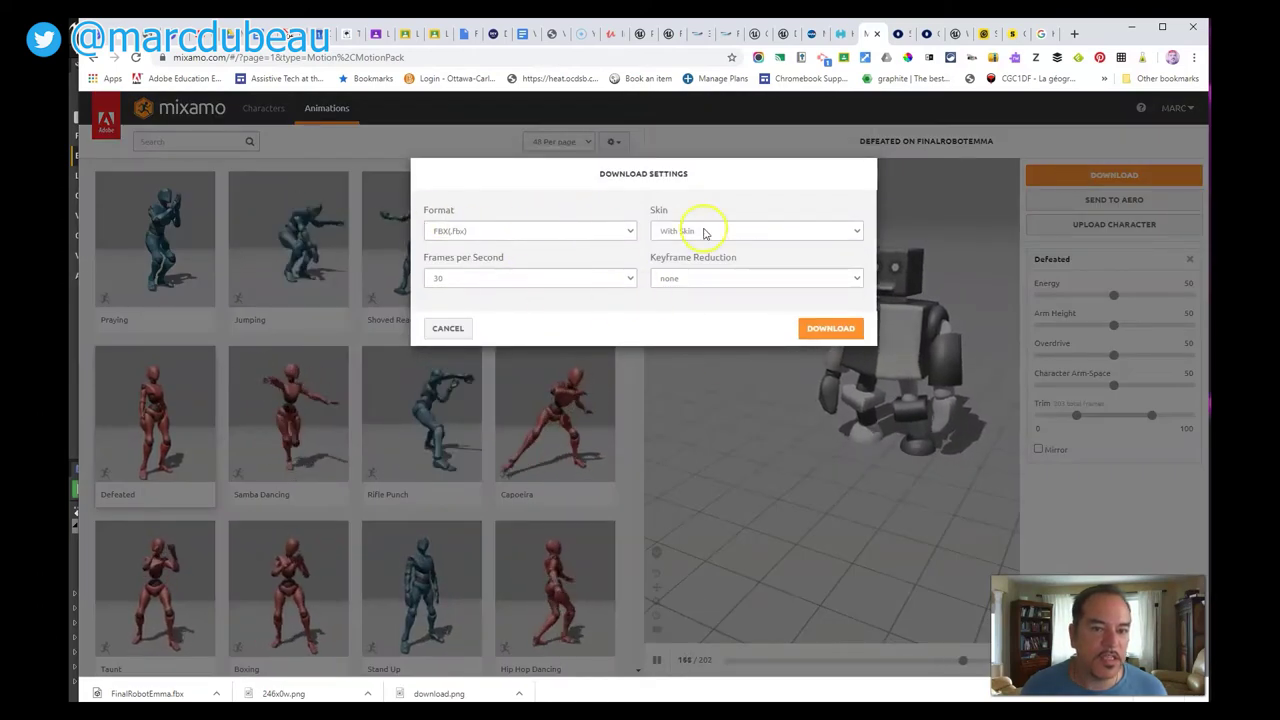
{"action": "left_click", "coordinate": [831, 329]}
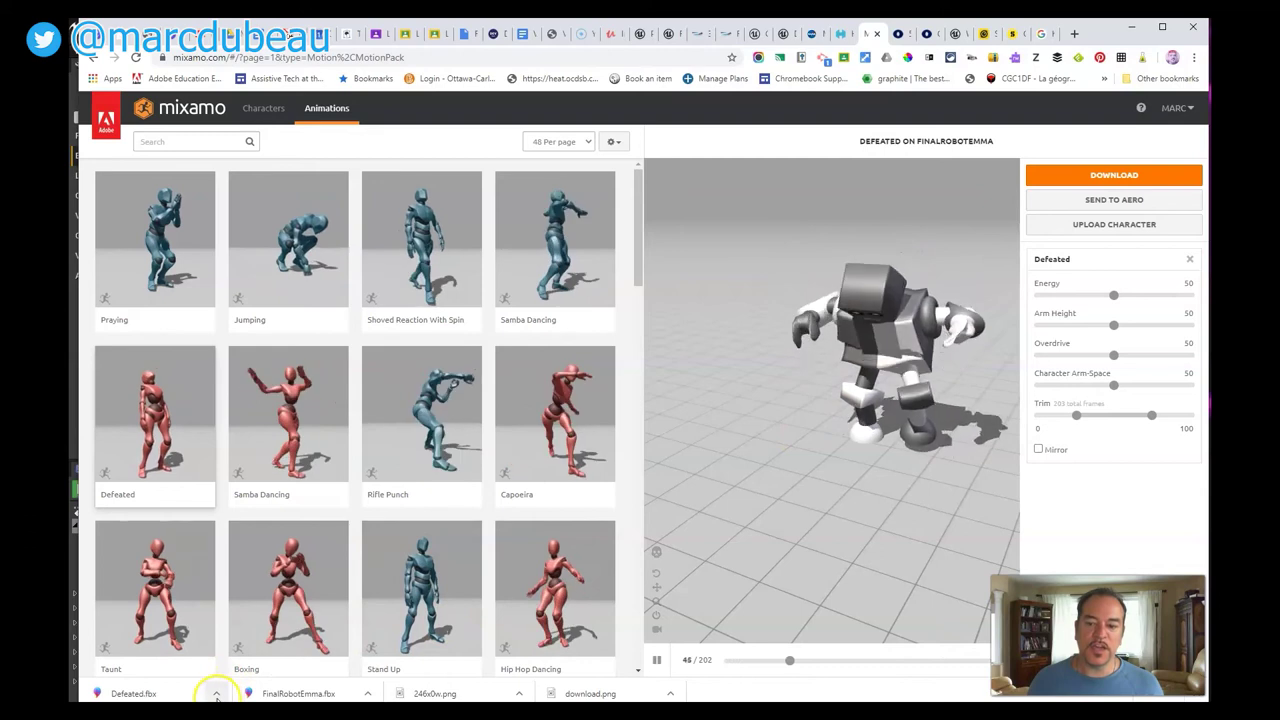
Rename the downloaded Defeated.fbx as robotDefeated.fbx in its folder and close the file window
{"action": "left_click", "coordinate": [262, 650]}
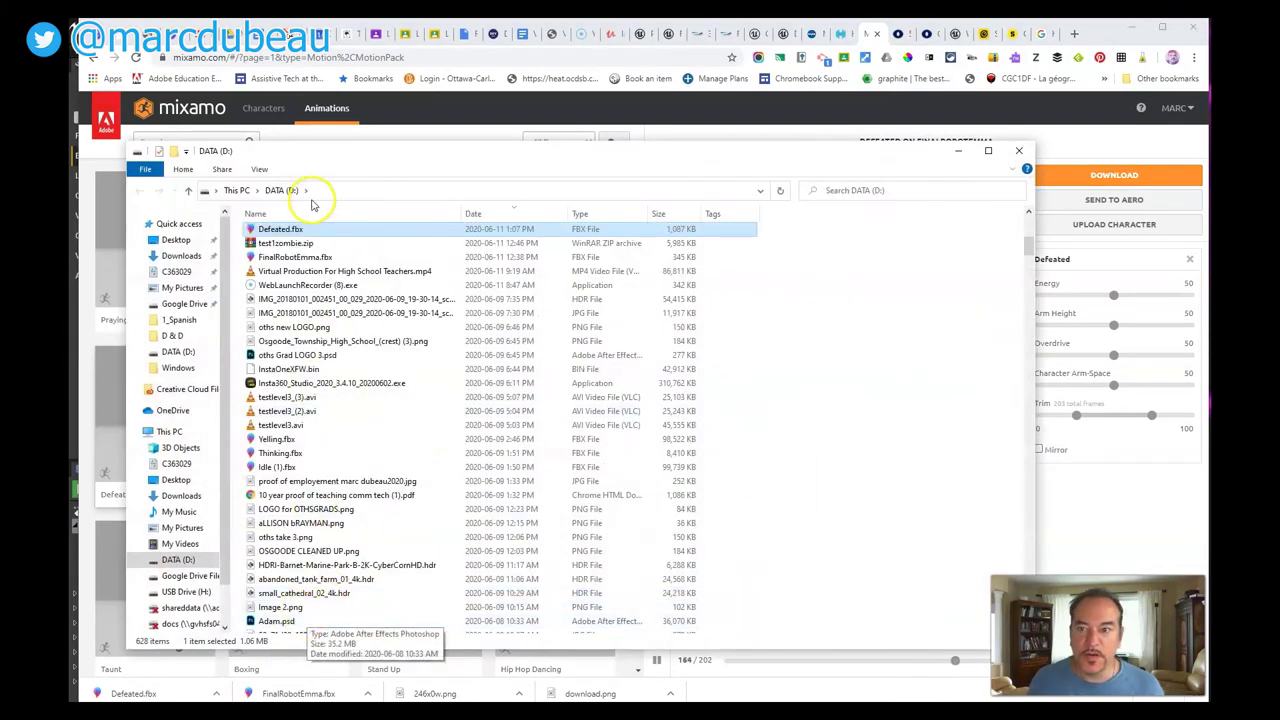
{"action": "right_click", "coordinate": [303, 229]}
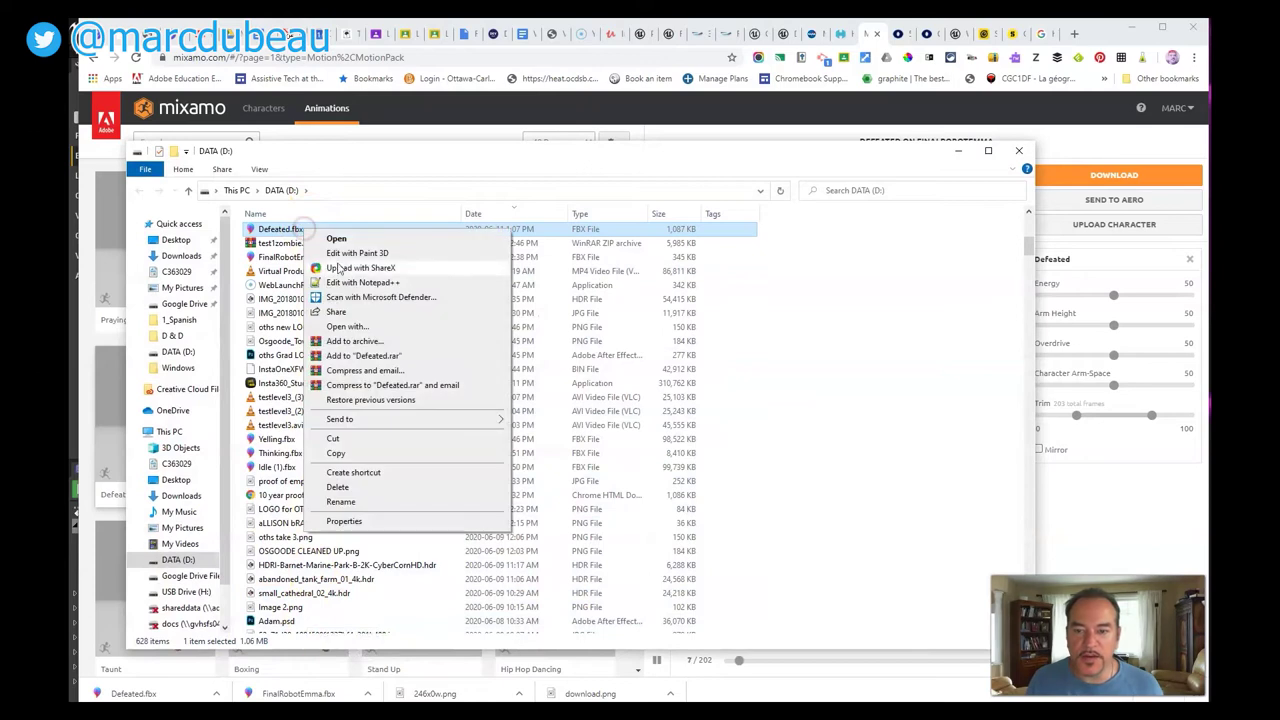
{"action": "left_click", "coordinate": [378, 503]}
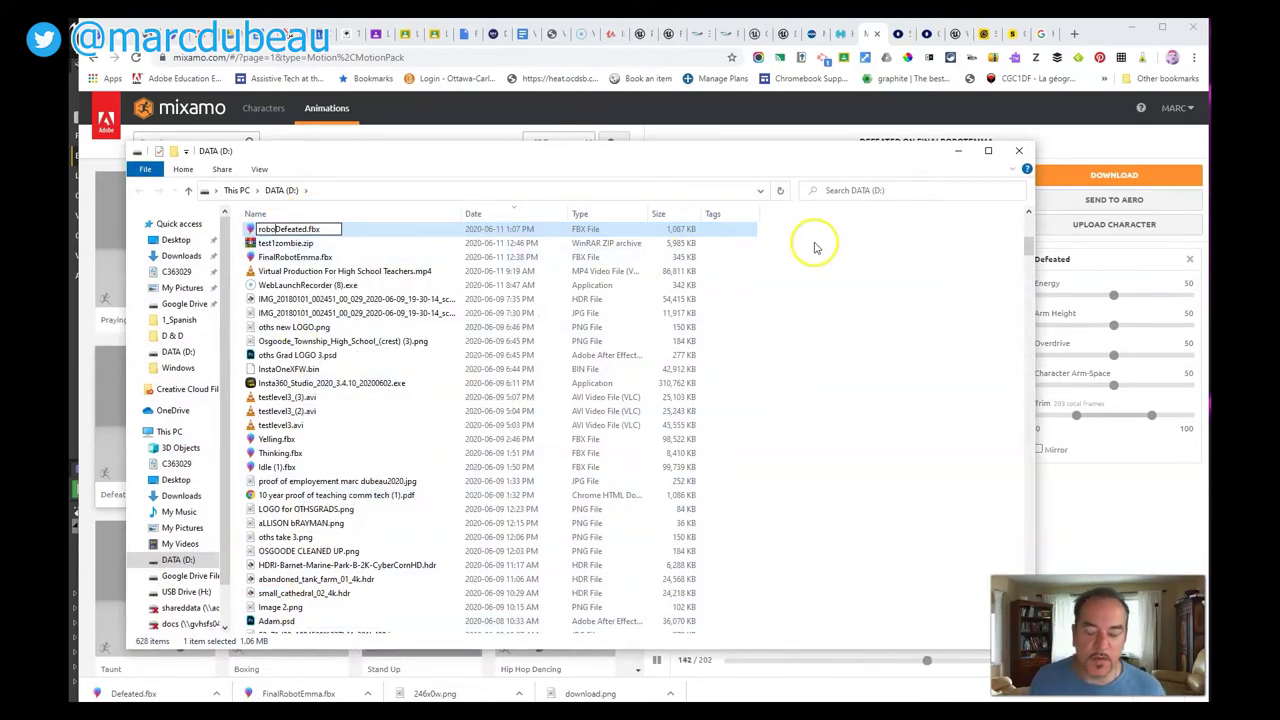
{"action": "left_click", "coordinate": [846, 241]}
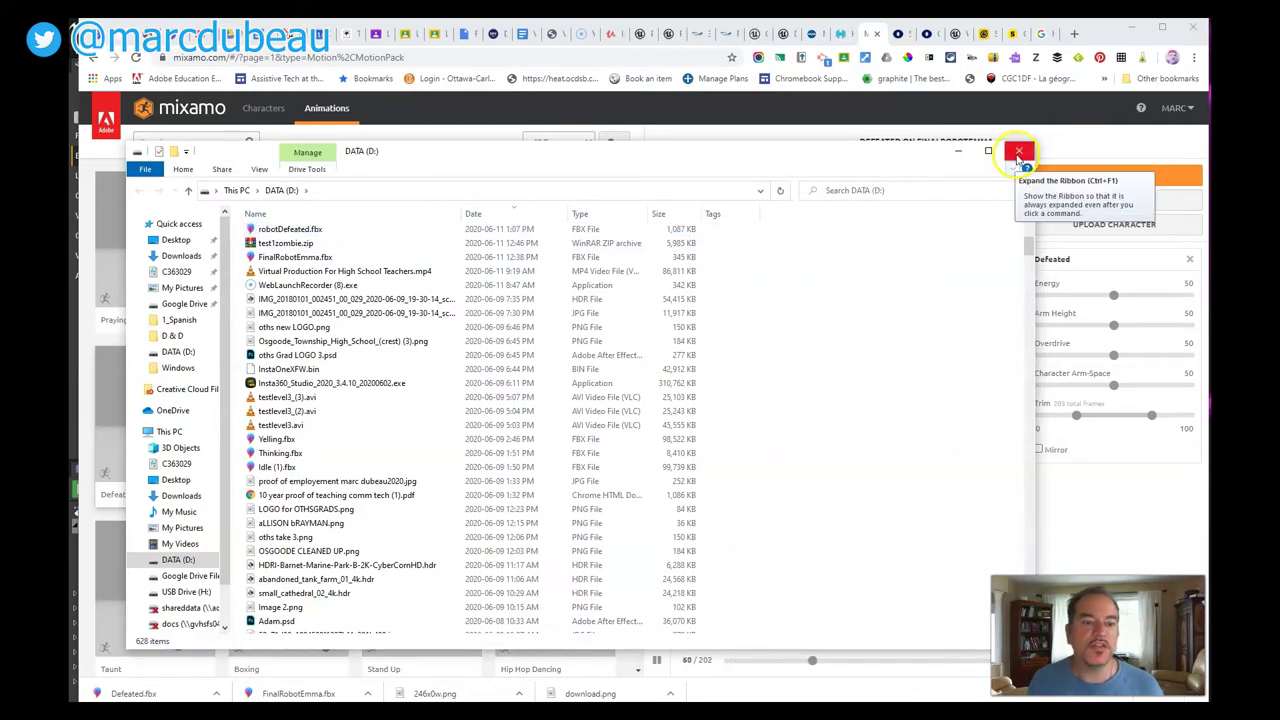
{"action": "left_click", "coordinate": [1018, 153]}
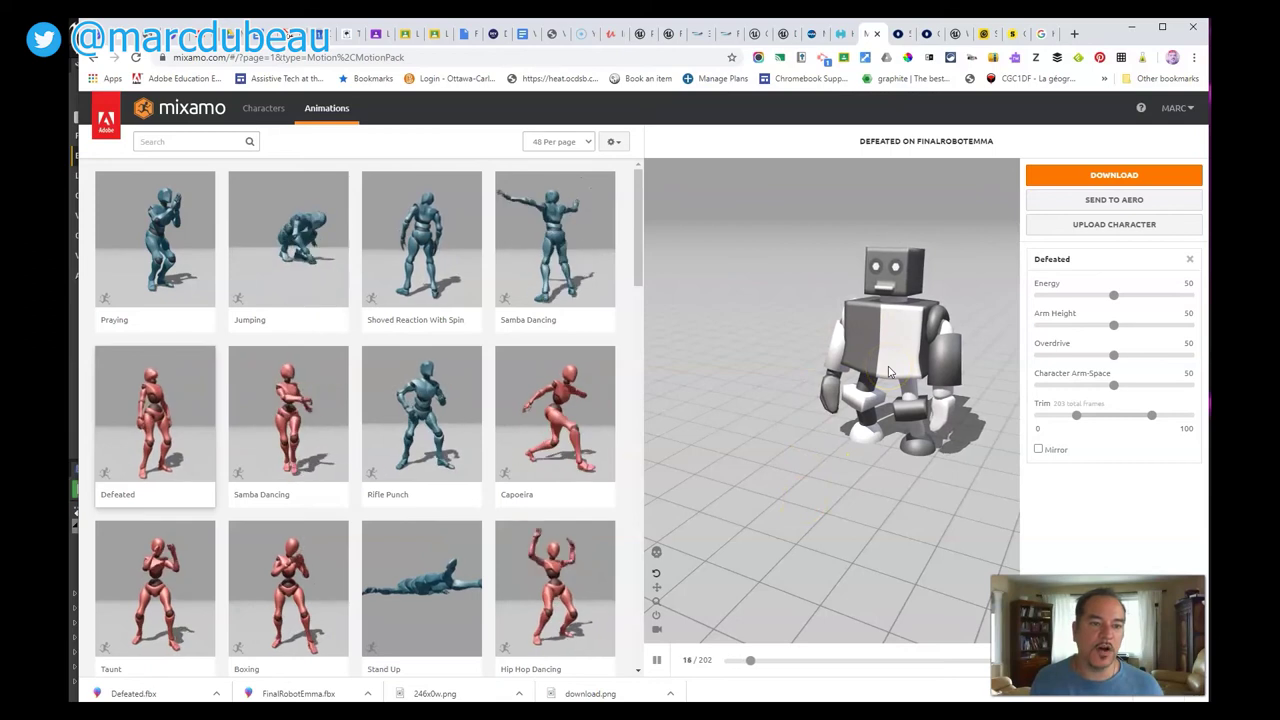
Locate the test1zombie folder on the DATA (D:) drive and check the option for sending it to a compressed (zipped) folder
{"action": "key", "text": "alt+Tab"}
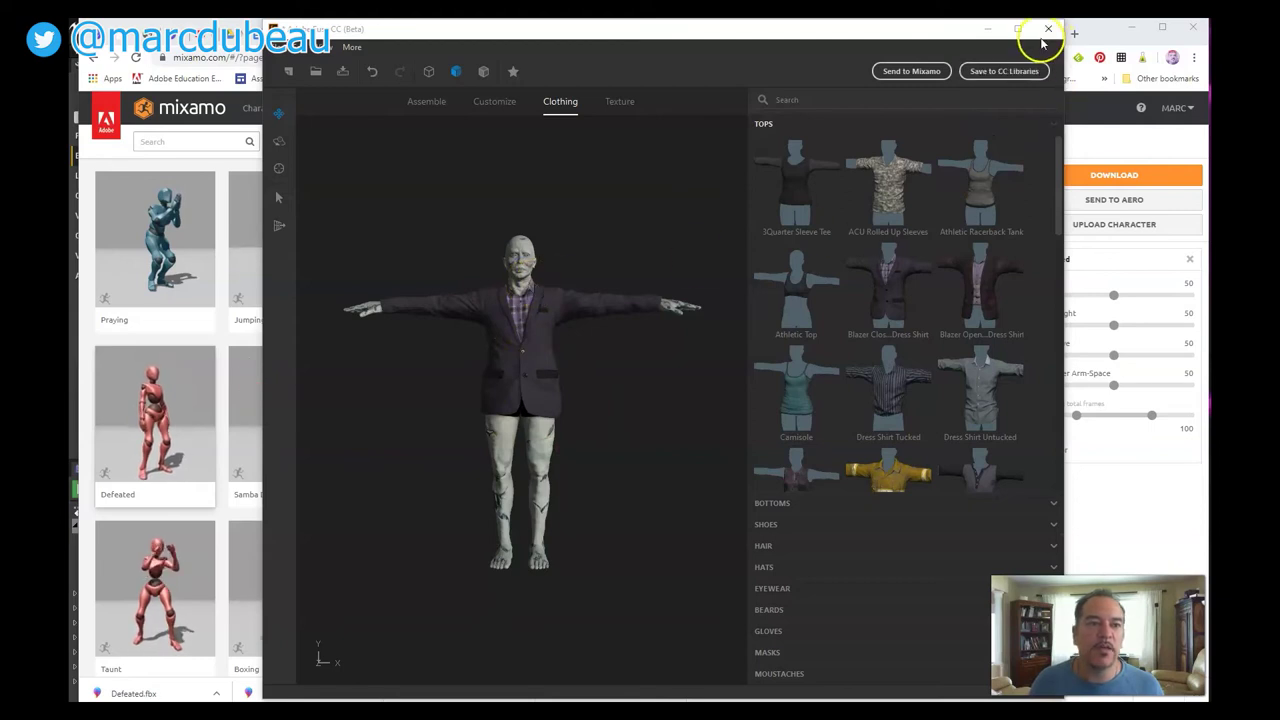
{"action": "left_click", "coordinate": [988, 31]}
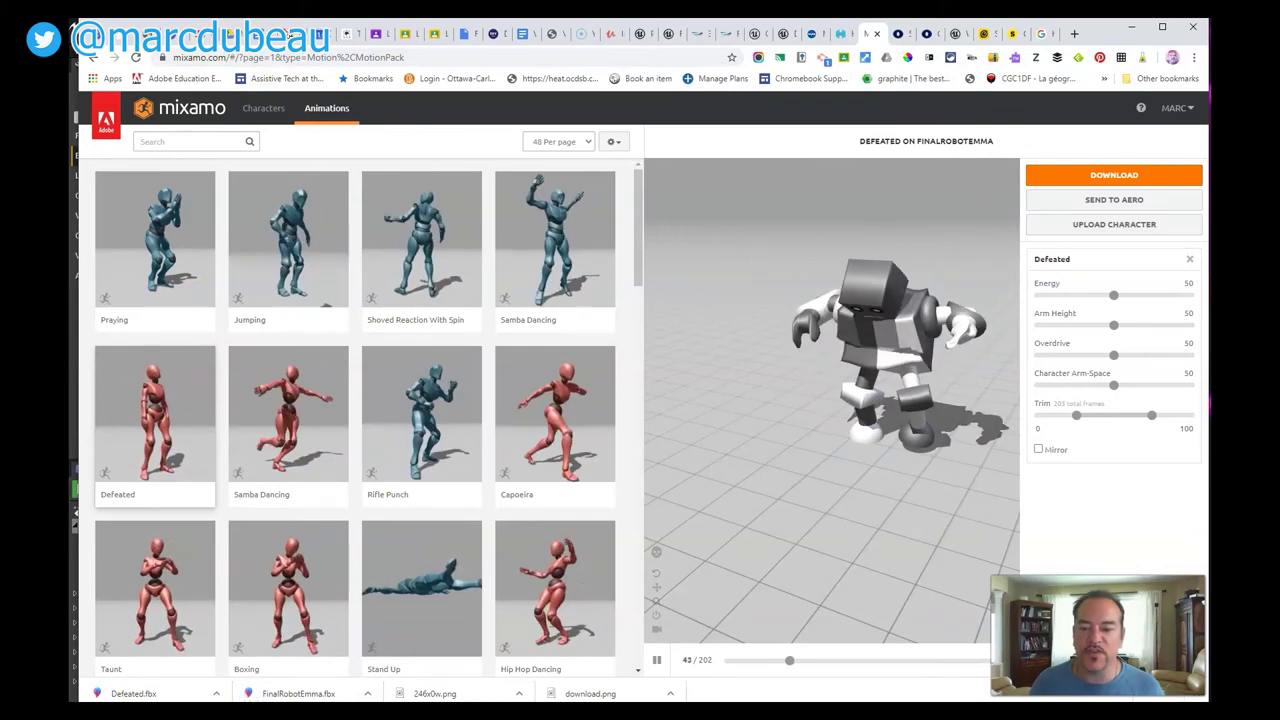
{"action": "left_click", "coordinate": [366, 688]}
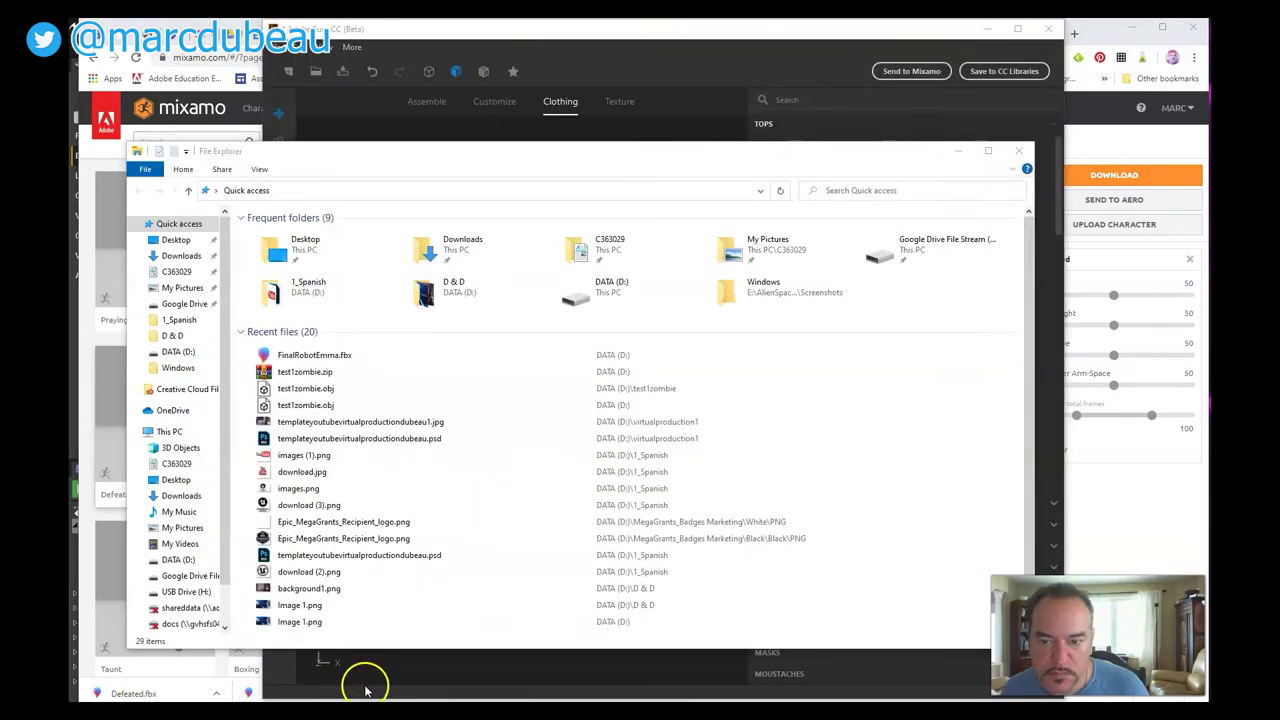
{"action": "left_click", "coordinate": [313, 408]}
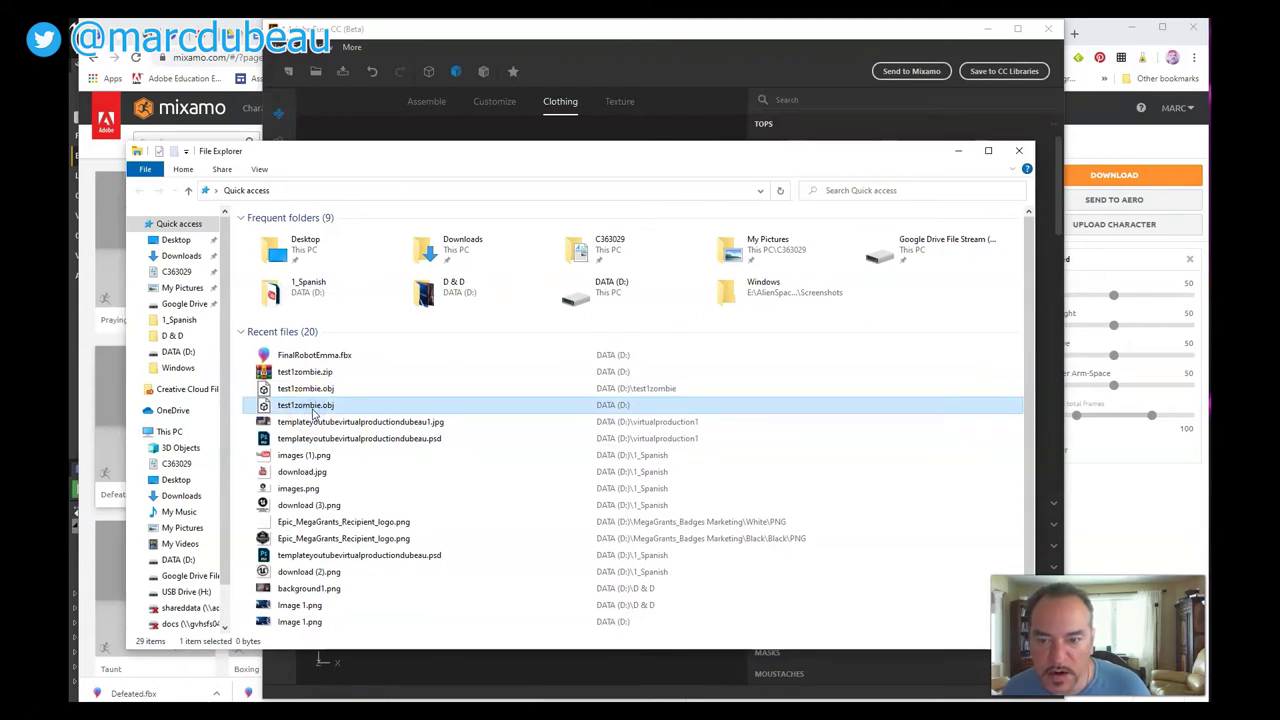
{"action": "left_click", "coordinate": [174, 336]}
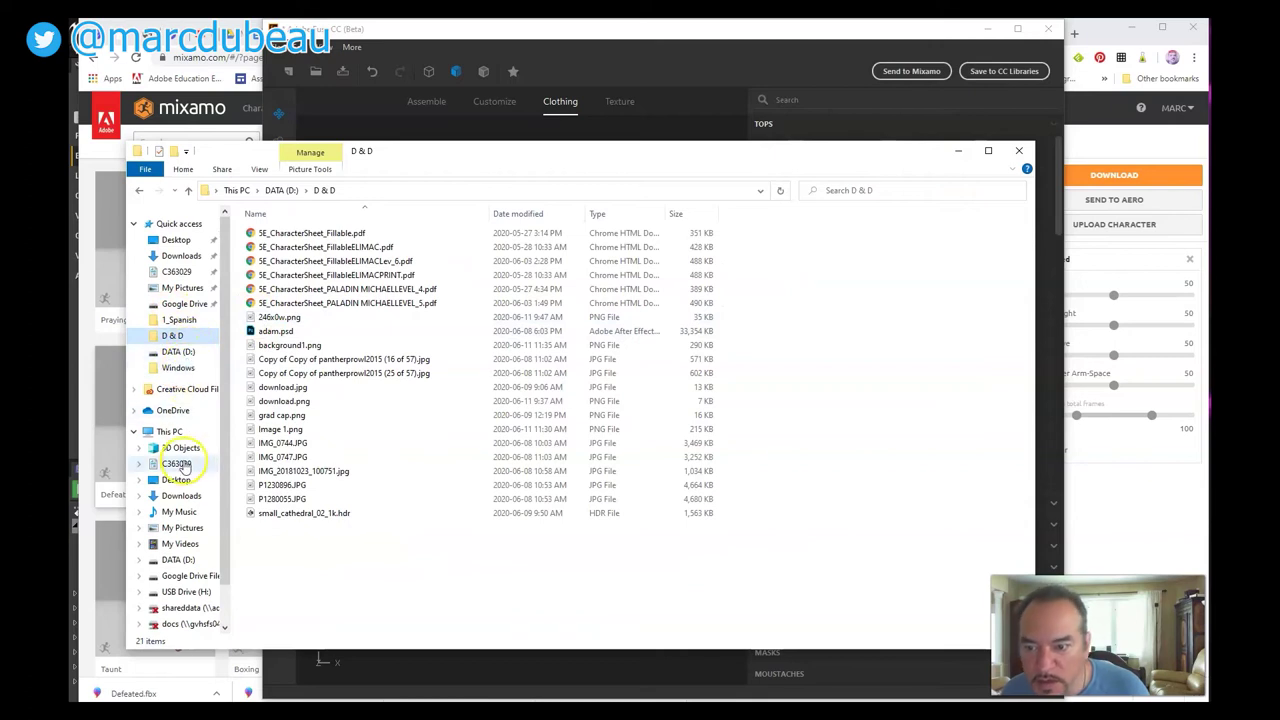
{"action": "left_click", "coordinate": [191, 561]}
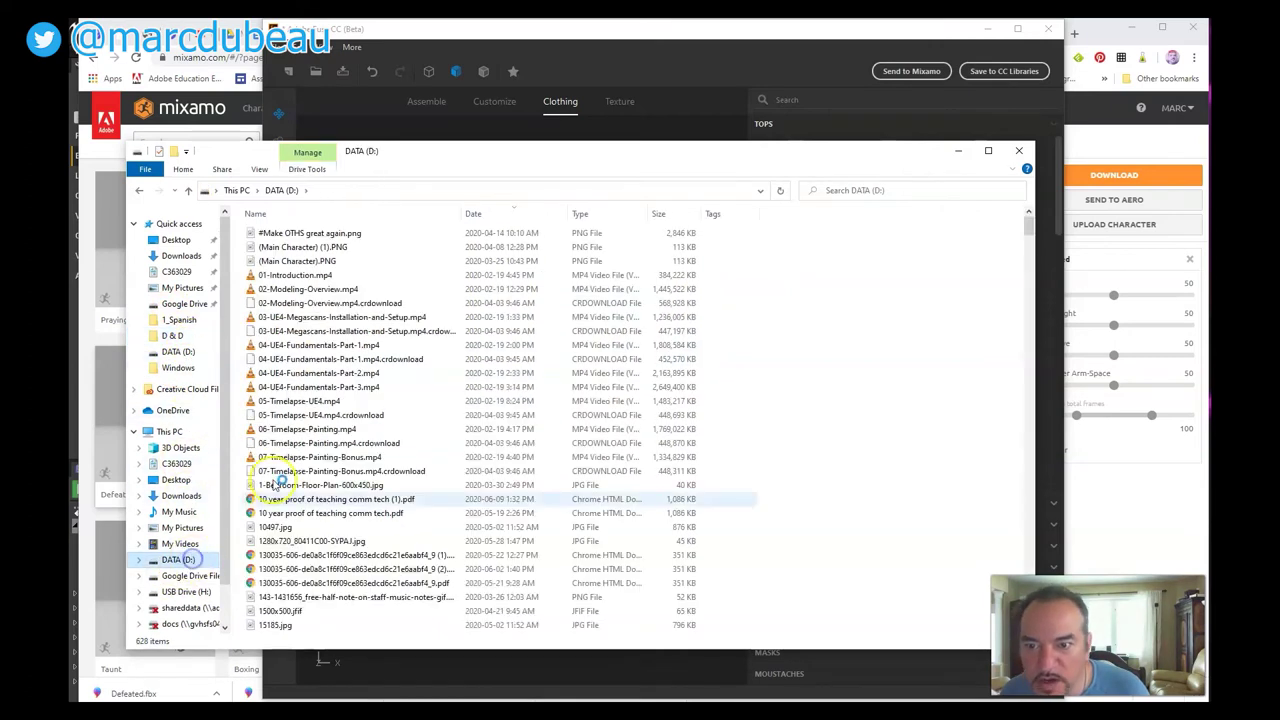
{"action": "double_click", "coordinate": [299, 234]}
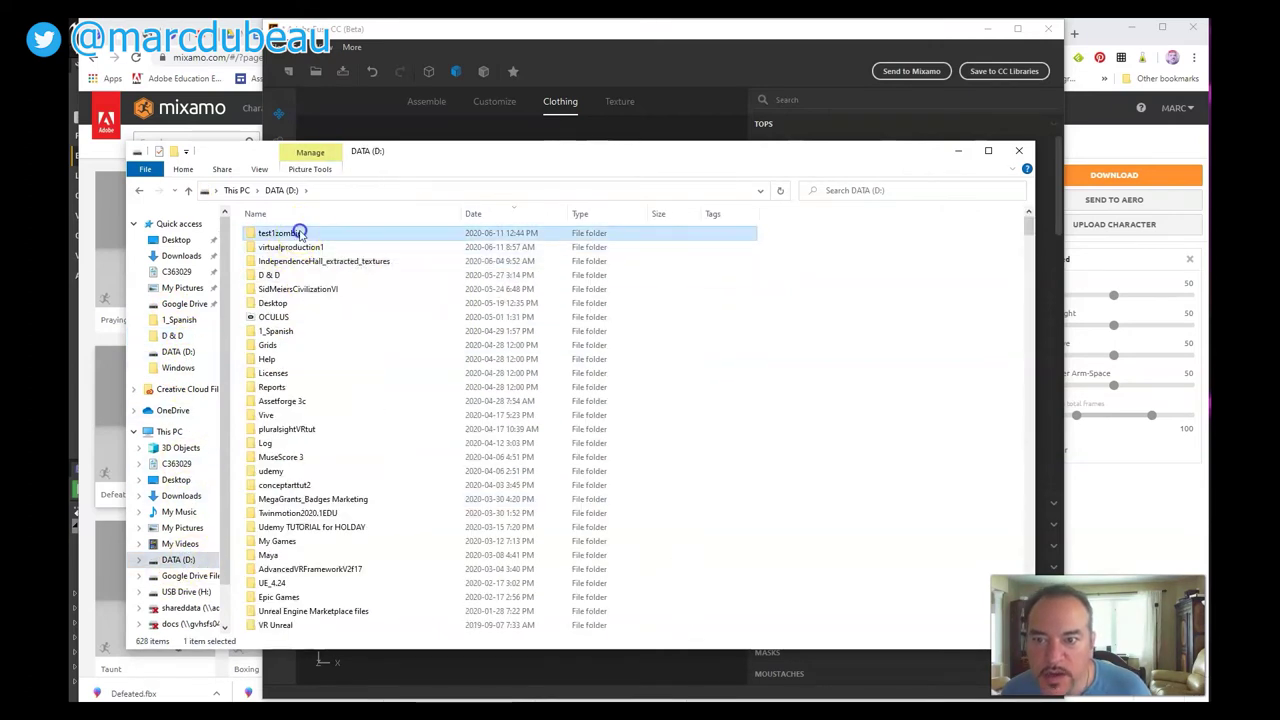
{"action": "right_click", "coordinate": [303, 233]}
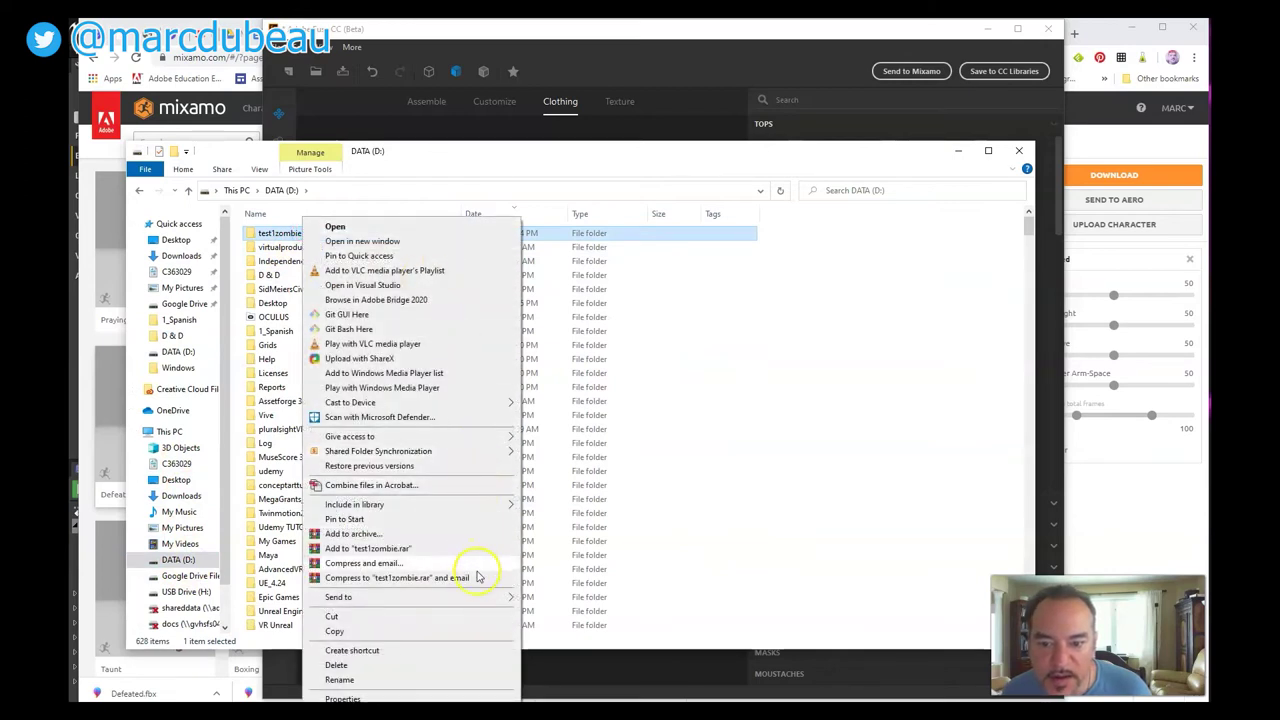
{"action": "mouse_move", "coordinate": [482, 597]}
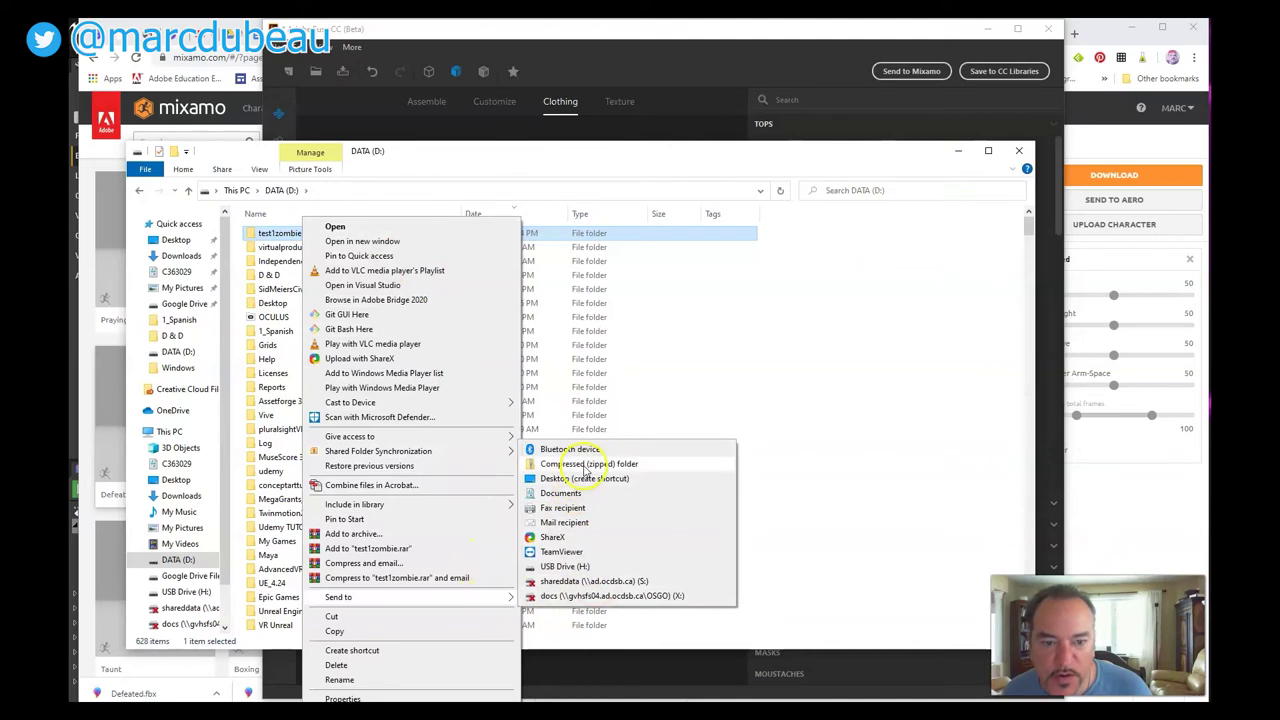
{"action": "left_click", "coordinate": [1151, 527]}
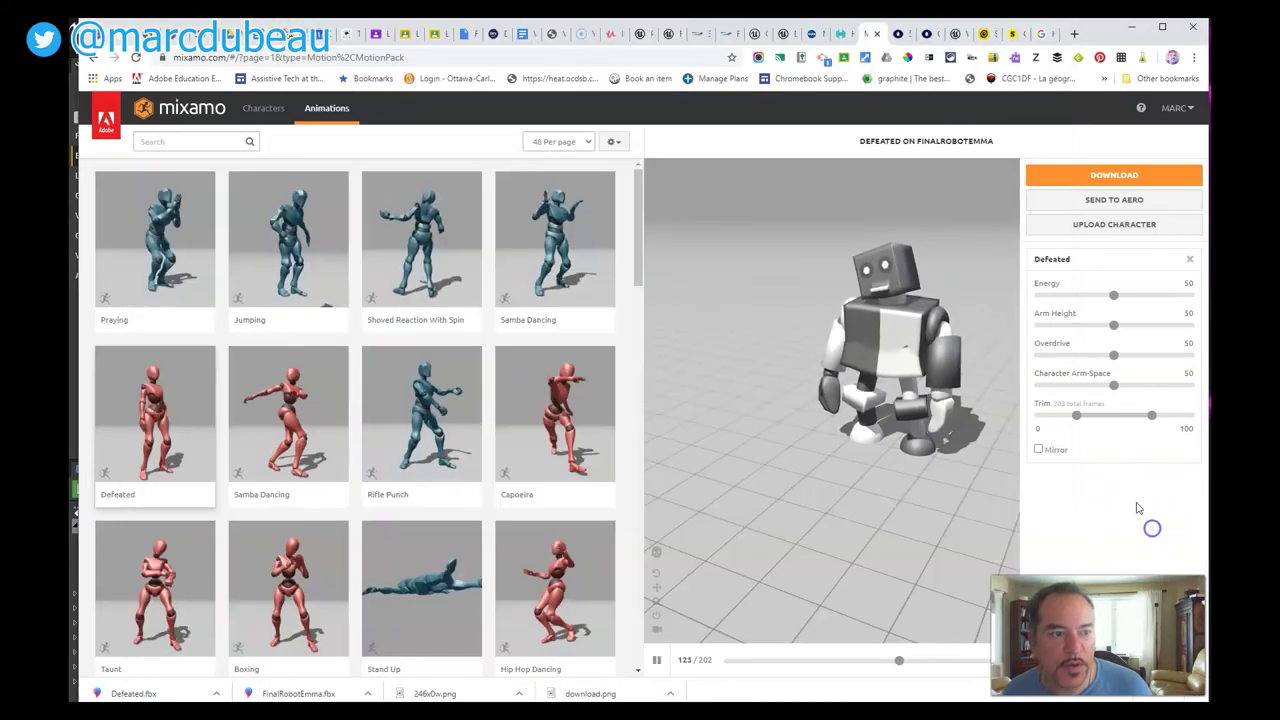
Upload test1zombie.zip from the DATA (D:) drive as a new character
{"action": "left_click", "coordinate": [1080, 225]}
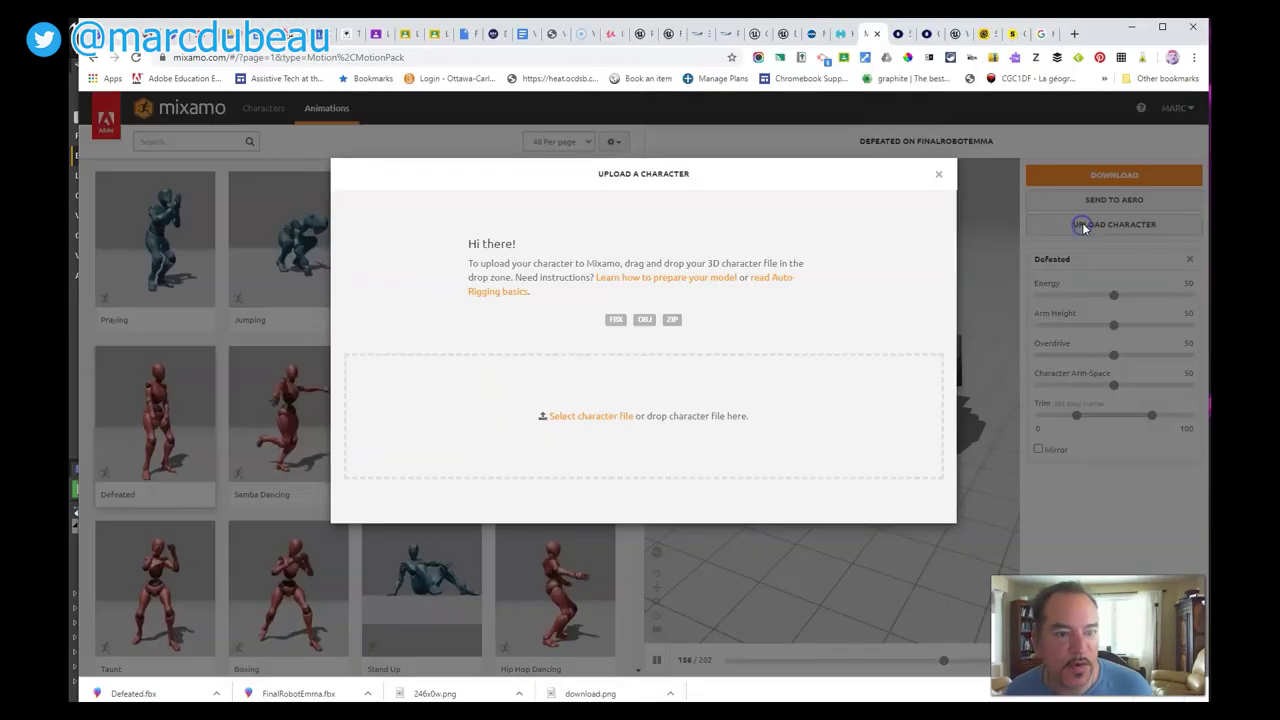
{"action": "left_click", "coordinate": [587, 418]}
{"action": "left_click", "coordinate": [767, 356]}
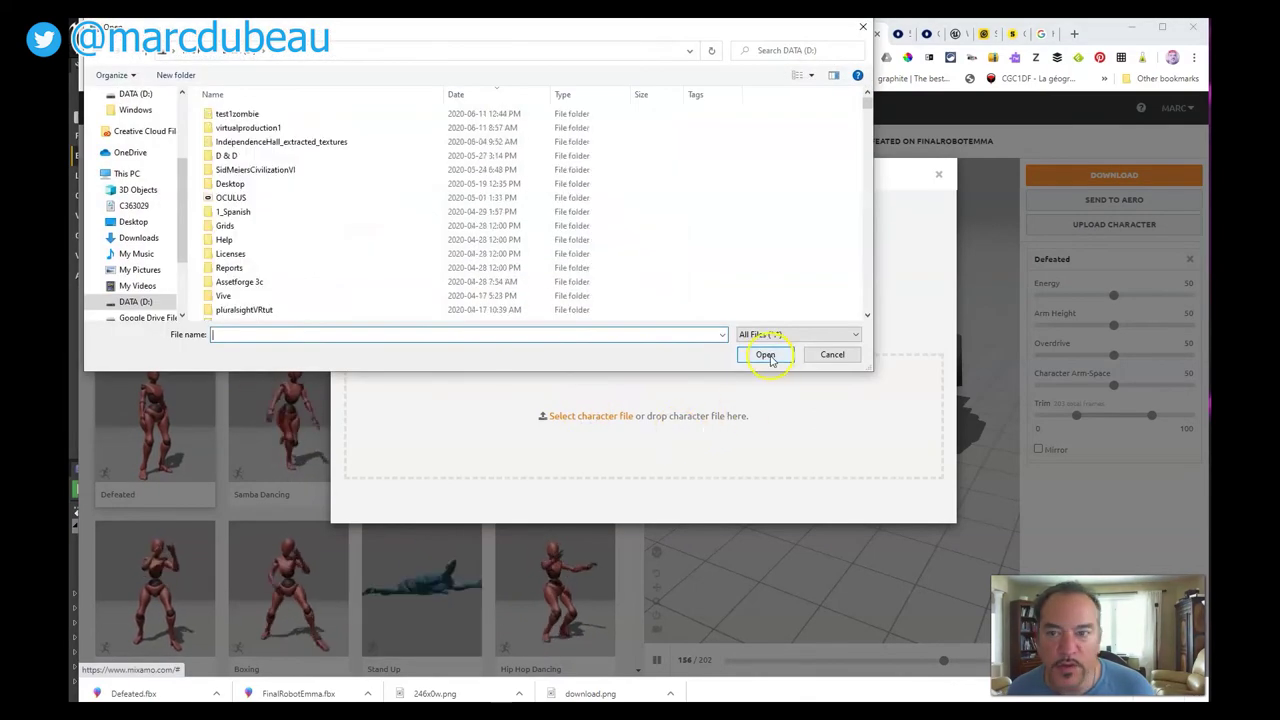
{"action": "scroll", "coordinate": [543, 300], "scroll_direction": "down", "scroll_amount": 8}
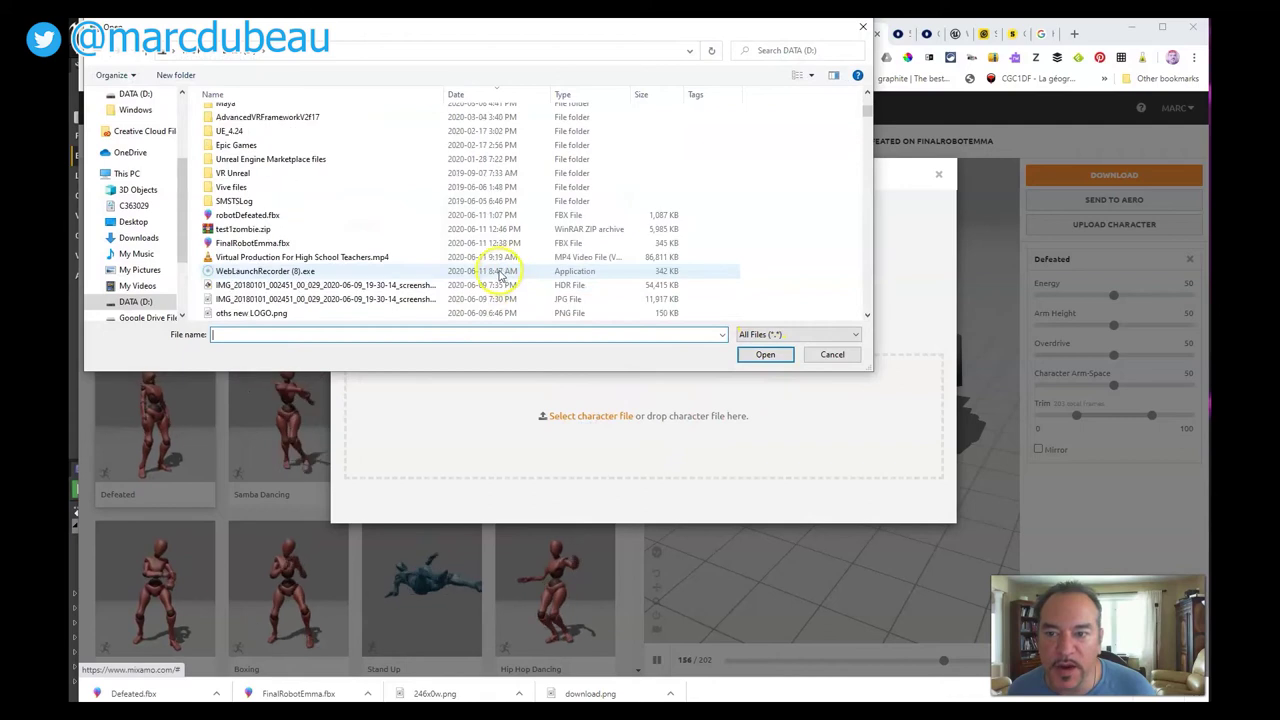
{"action": "double_click", "coordinate": [300, 228]}
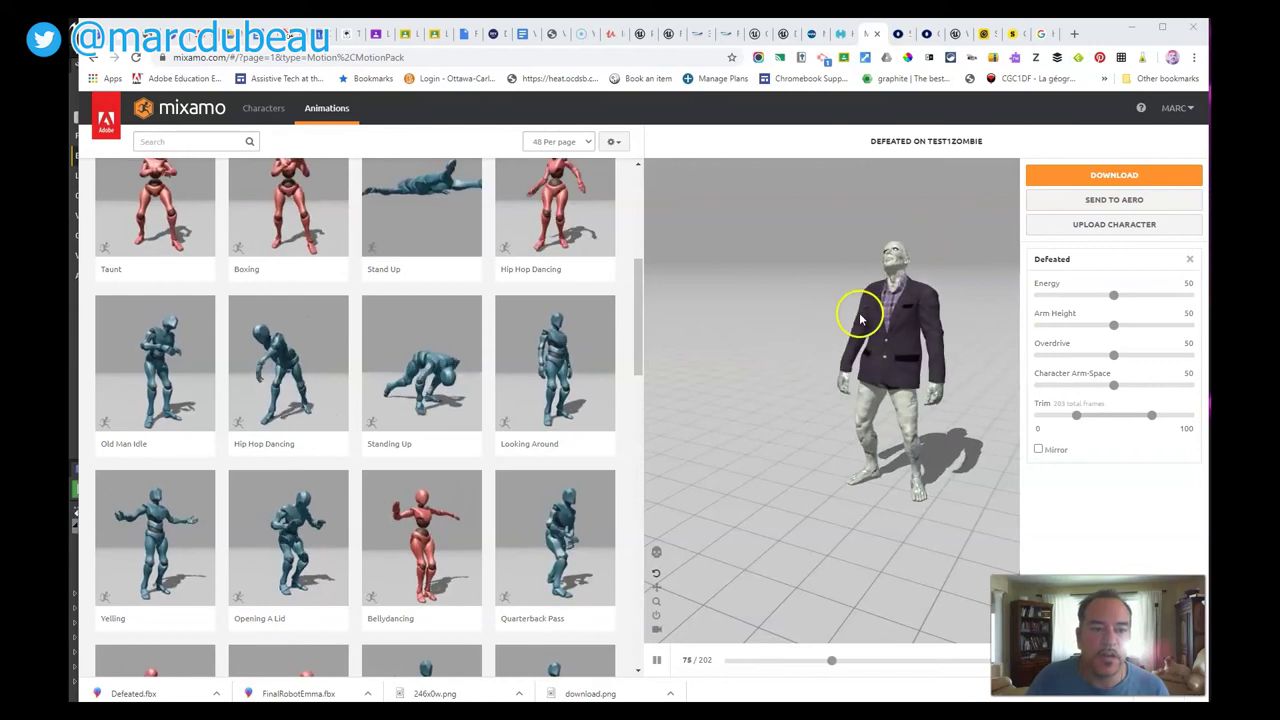
Find the red figure's Hip Hop Dancing animation with the shimmy description and apply it to the zombie
{"action": "left_click_drag", "start_coordinate": [634, 309], "coordinate": [633, 222]}
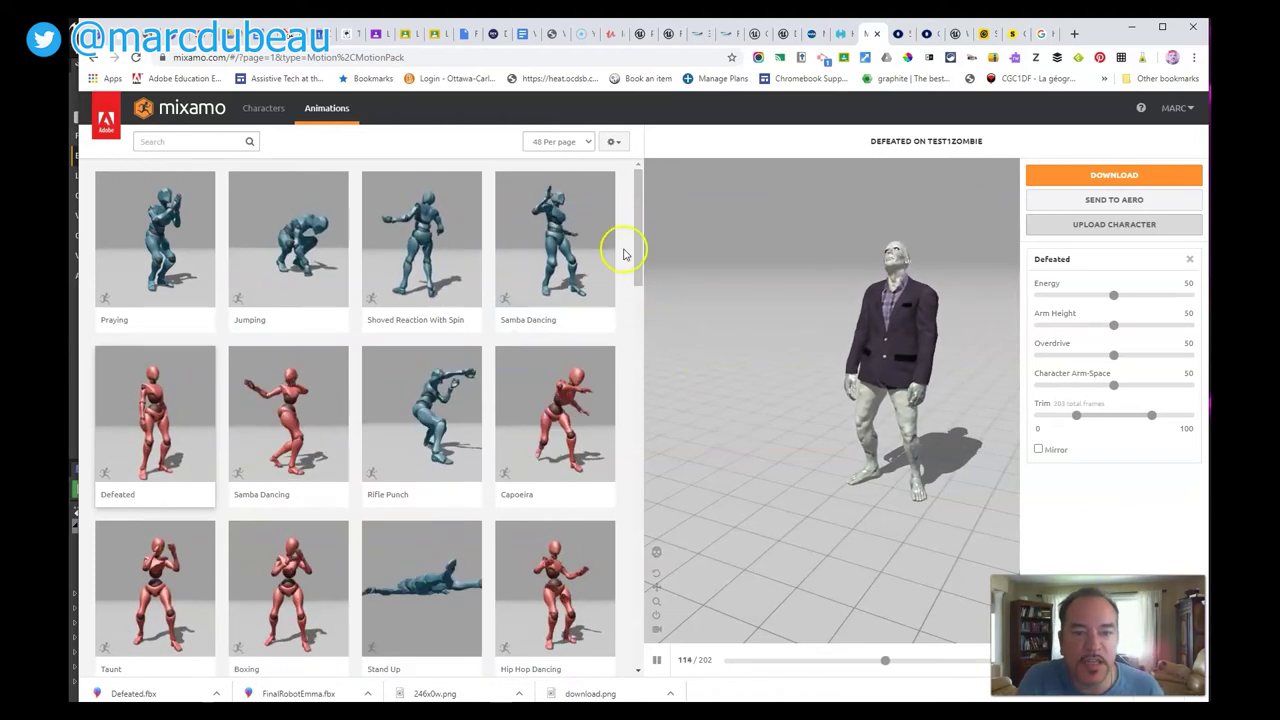
{"action": "left_click_drag", "start_coordinate": [640, 253], "coordinate": [643, 283]}
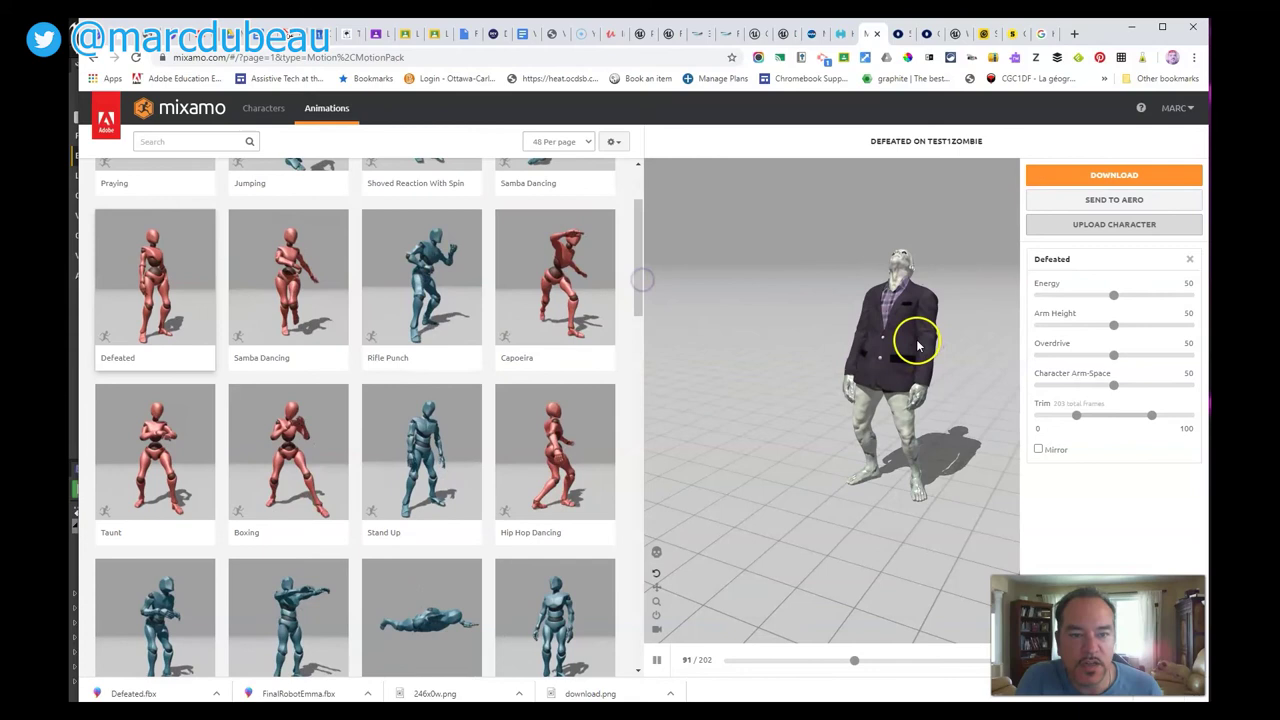
{"action": "left_click_drag", "start_coordinate": [640, 275], "coordinate": [640, 301]}
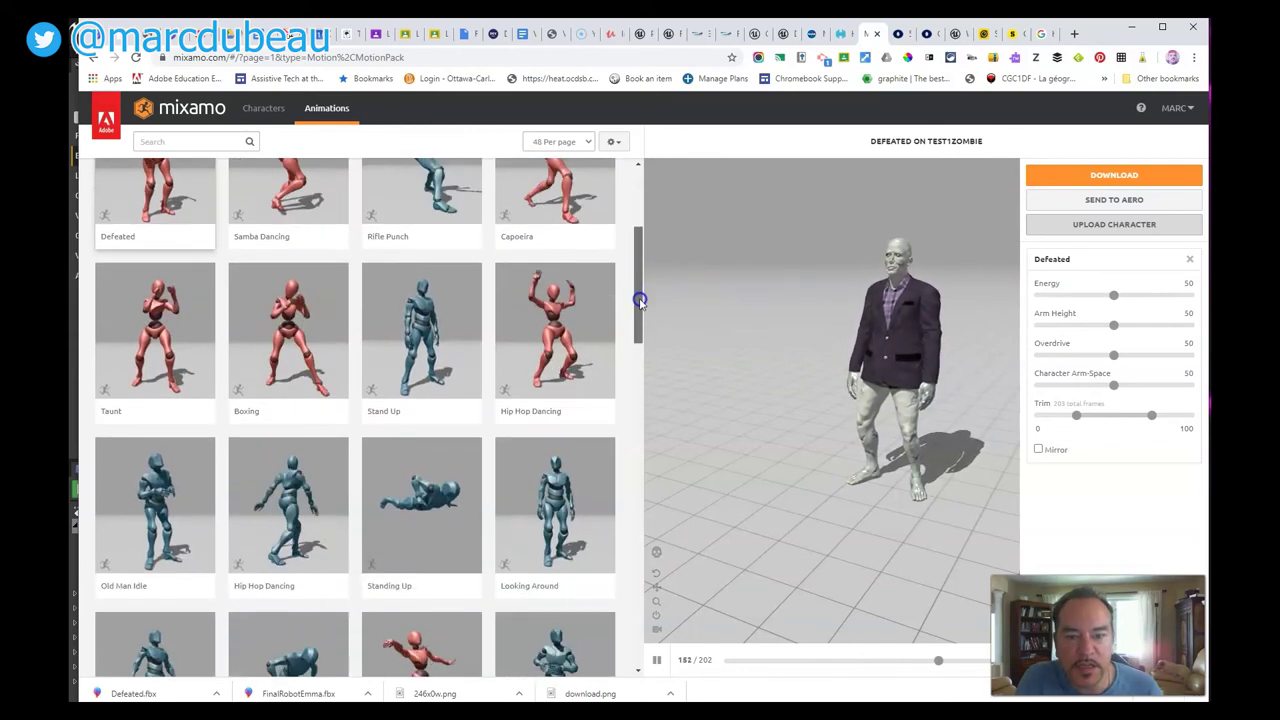
{"action": "left_click", "coordinate": [552, 342]}
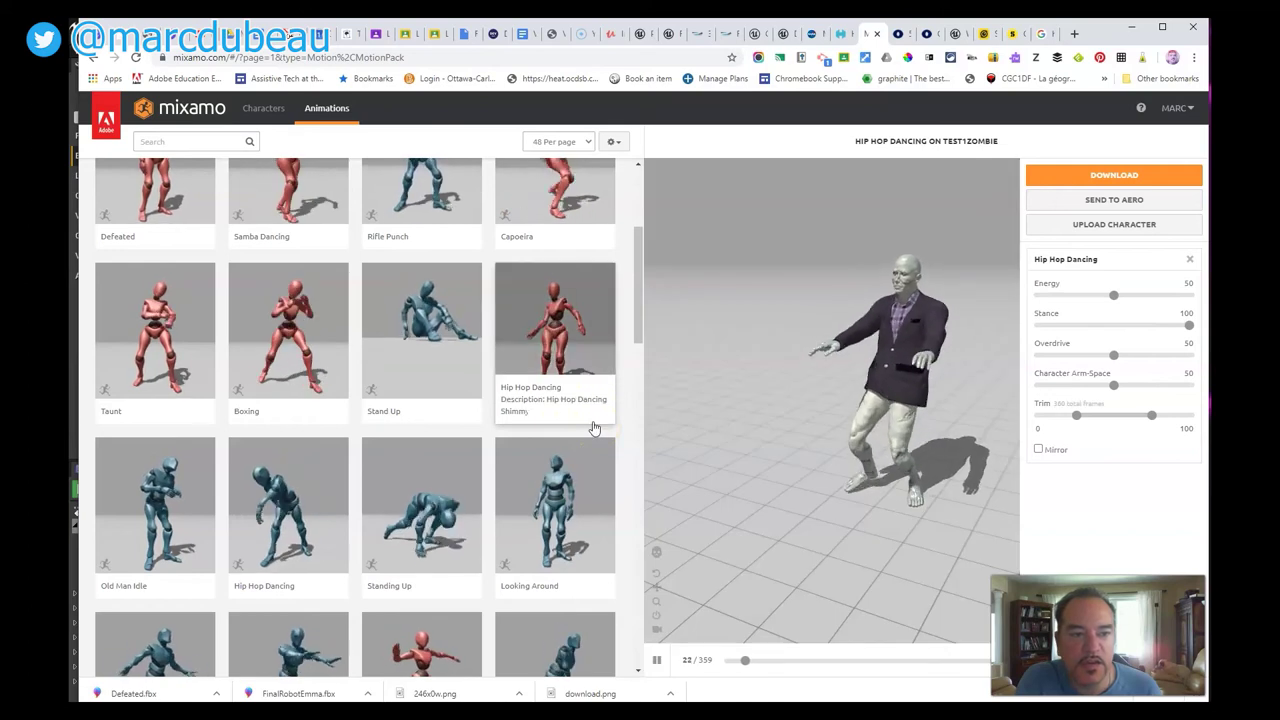
Set the dance's Energy to 73 and download the zombie animation as FBX with skin at 30 frames per second
{"action": "left_click", "coordinate": [812, 410]}
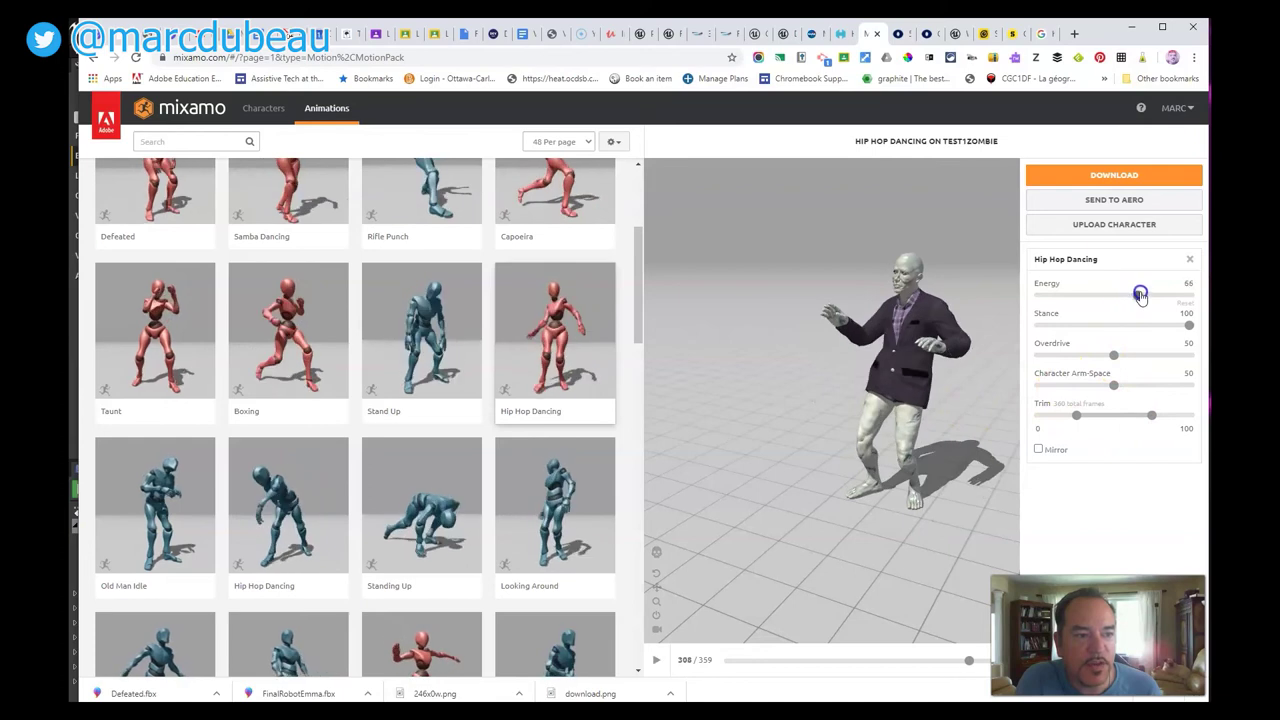
{"action": "left_click_drag", "start_coordinate": [1152, 295], "coordinate": [1148, 296]}
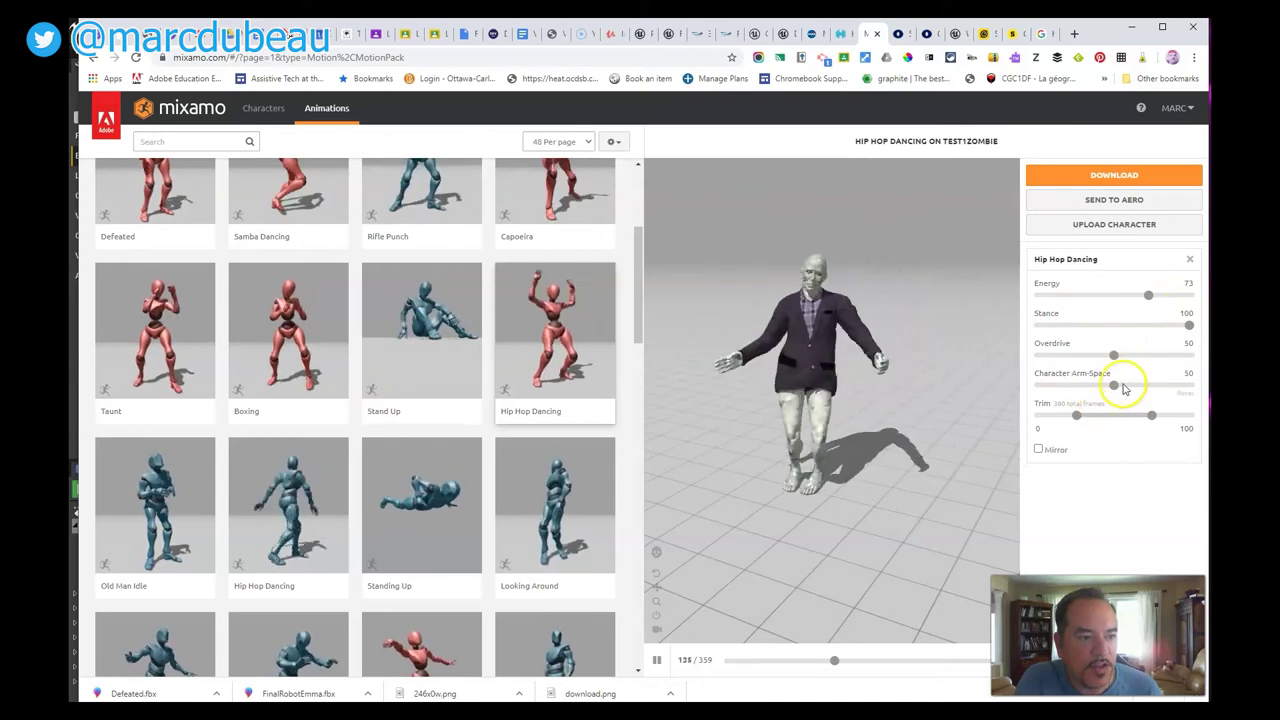
{"action": "left_click", "coordinate": [1112, 175]}
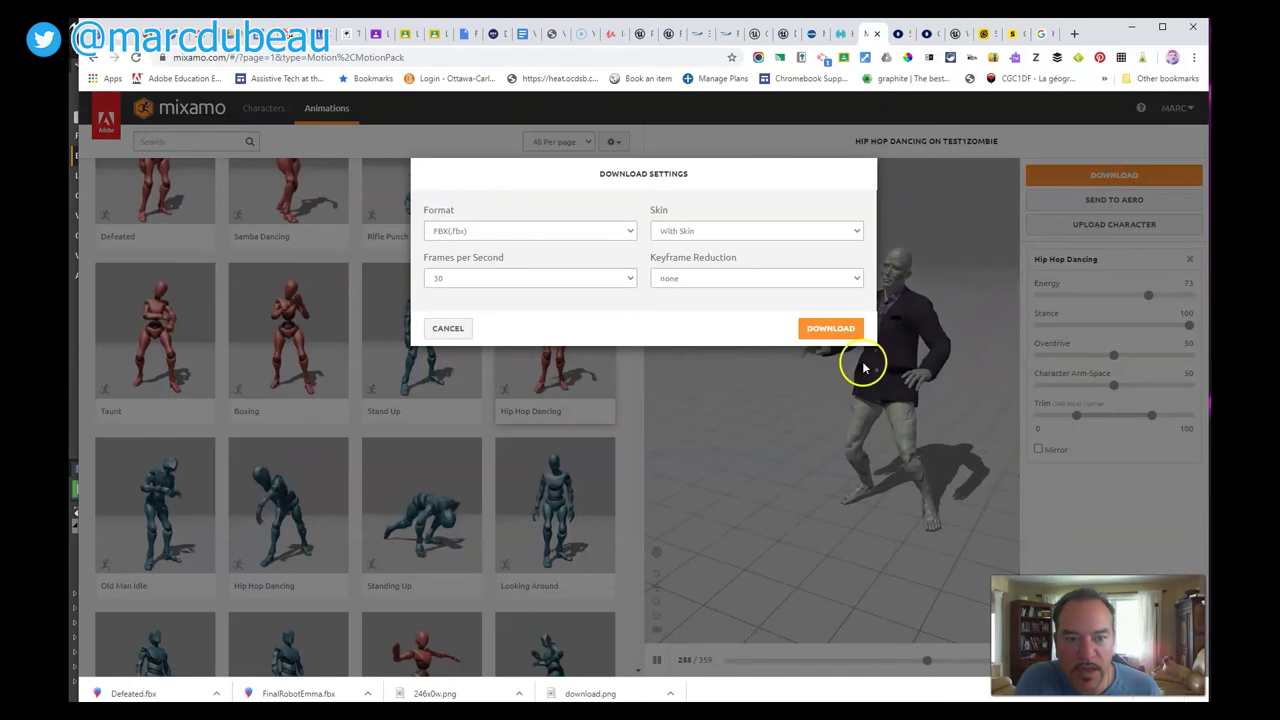
{"action": "left_click", "coordinate": [828, 329]}
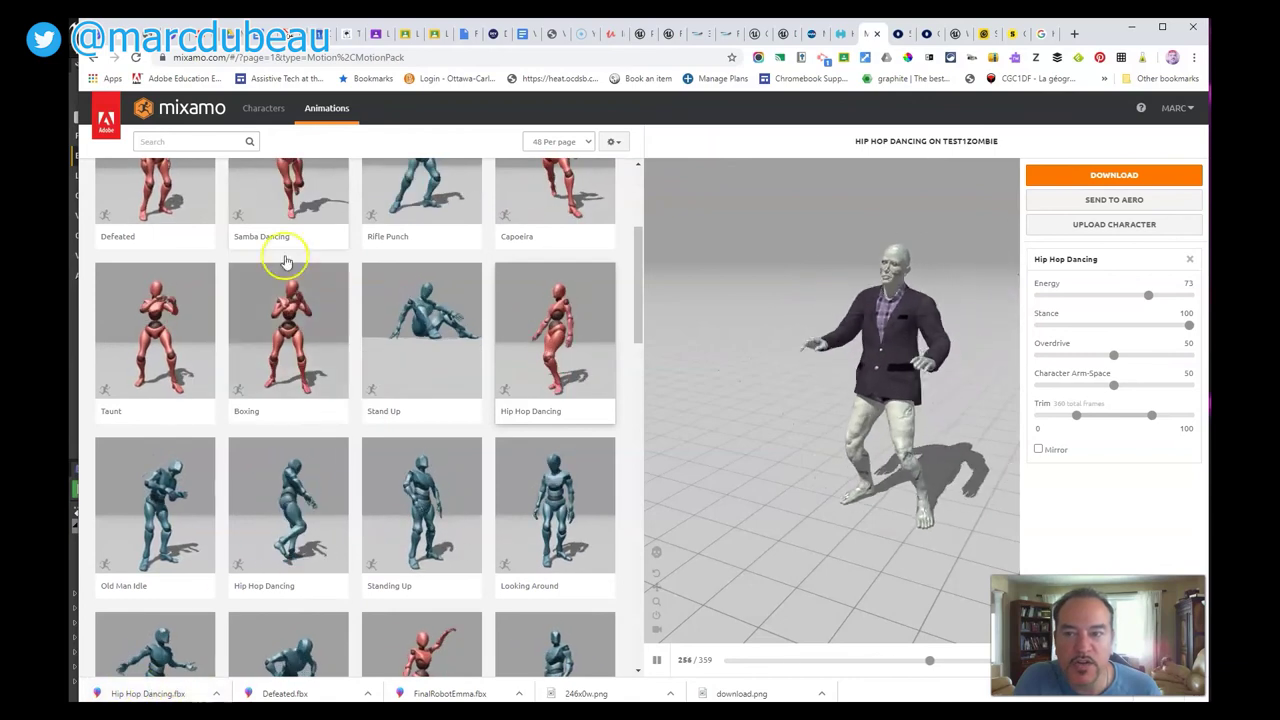
Replace the zombie with the ready-made character Erika Archer With Bow/Arrow
{"action": "left_click", "coordinate": [263, 108]}
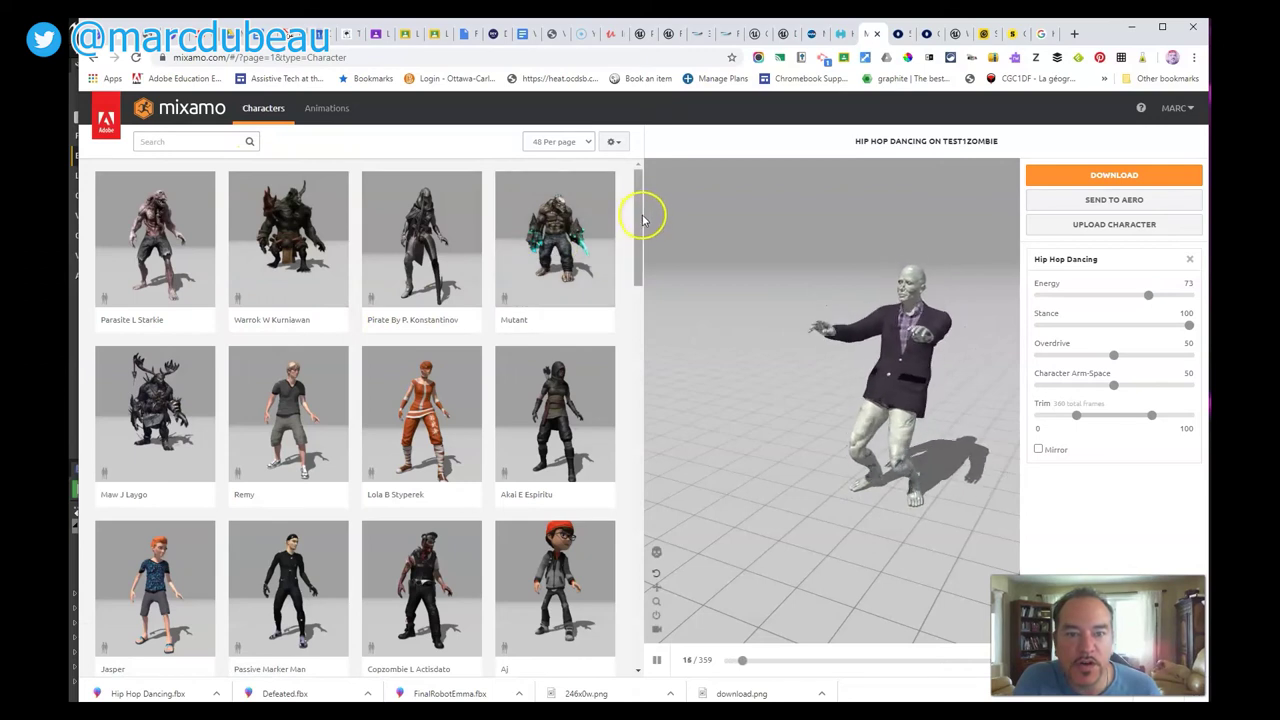
{"action": "left_click_drag", "start_coordinate": [646, 217], "coordinate": [666, 471]}
{"action": "left_click", "coordinate": [266, 480]}
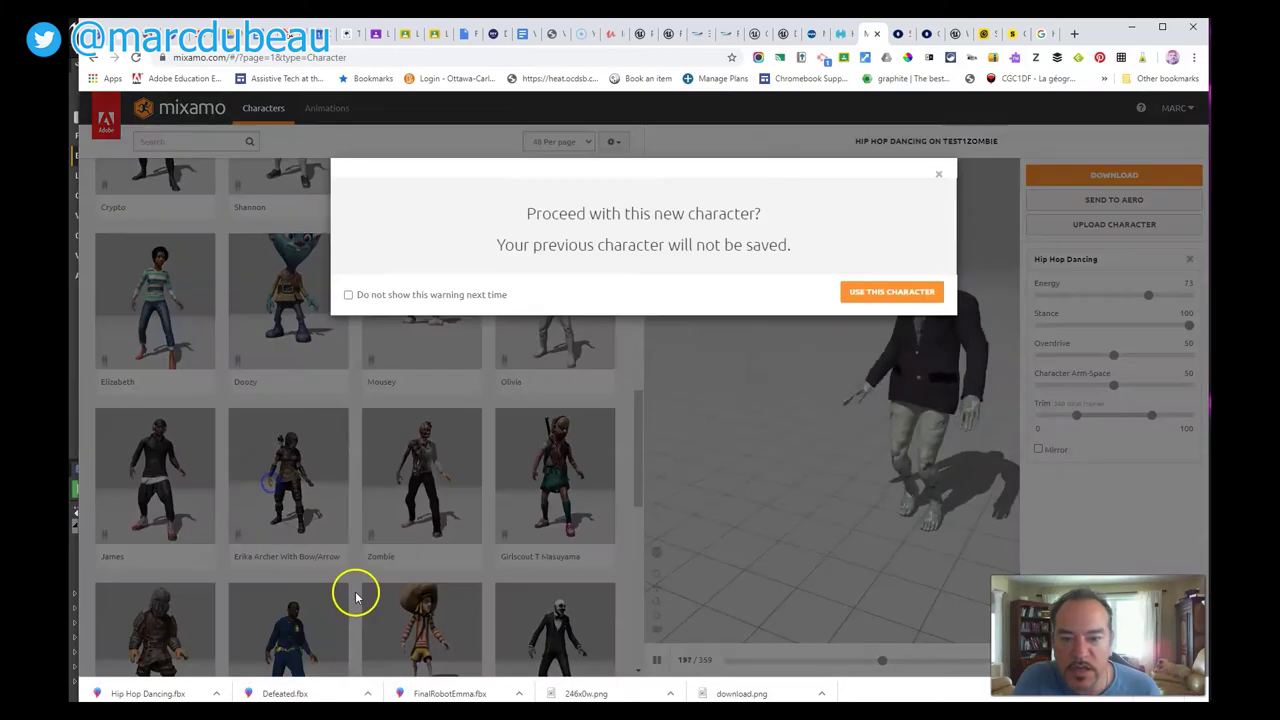
{"action": "left_click", "coordinate": [884, 294]}
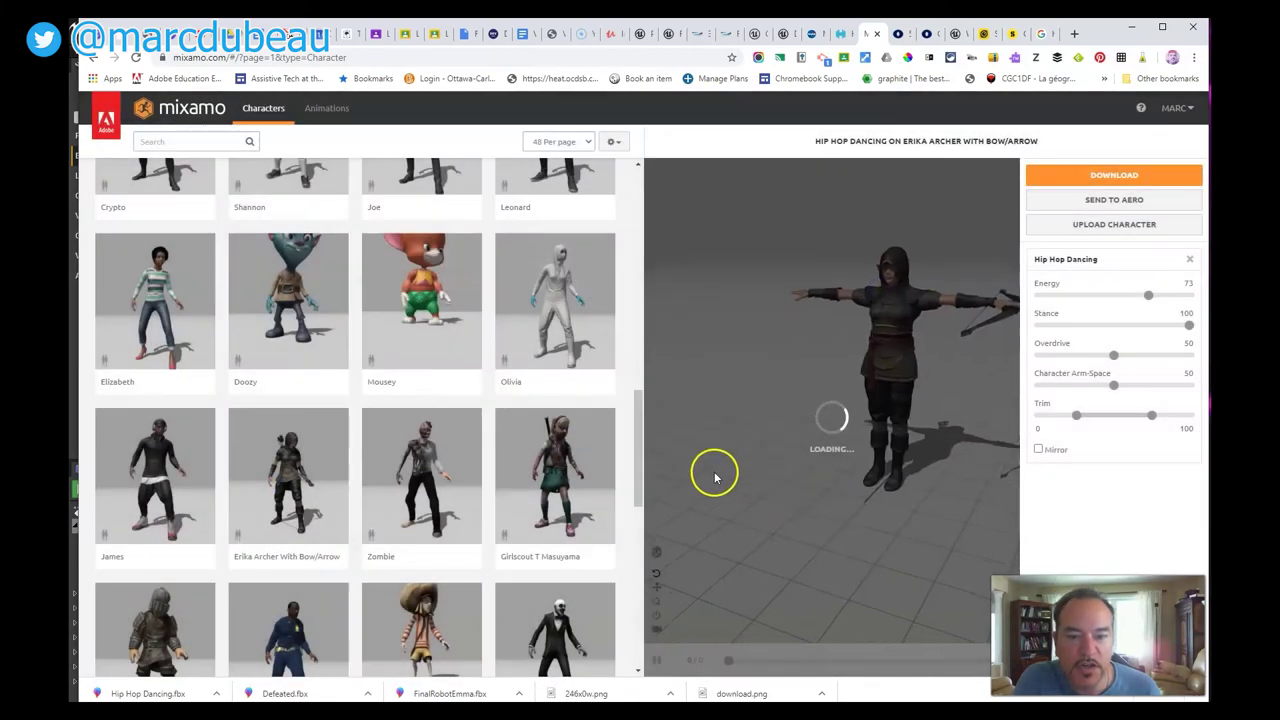
Apply the Thinking animation to the archer and download it as FBX with skin at 30 frames per second without keyframe reduction
{"action": "left_click", "coordinate": [172, 141]}
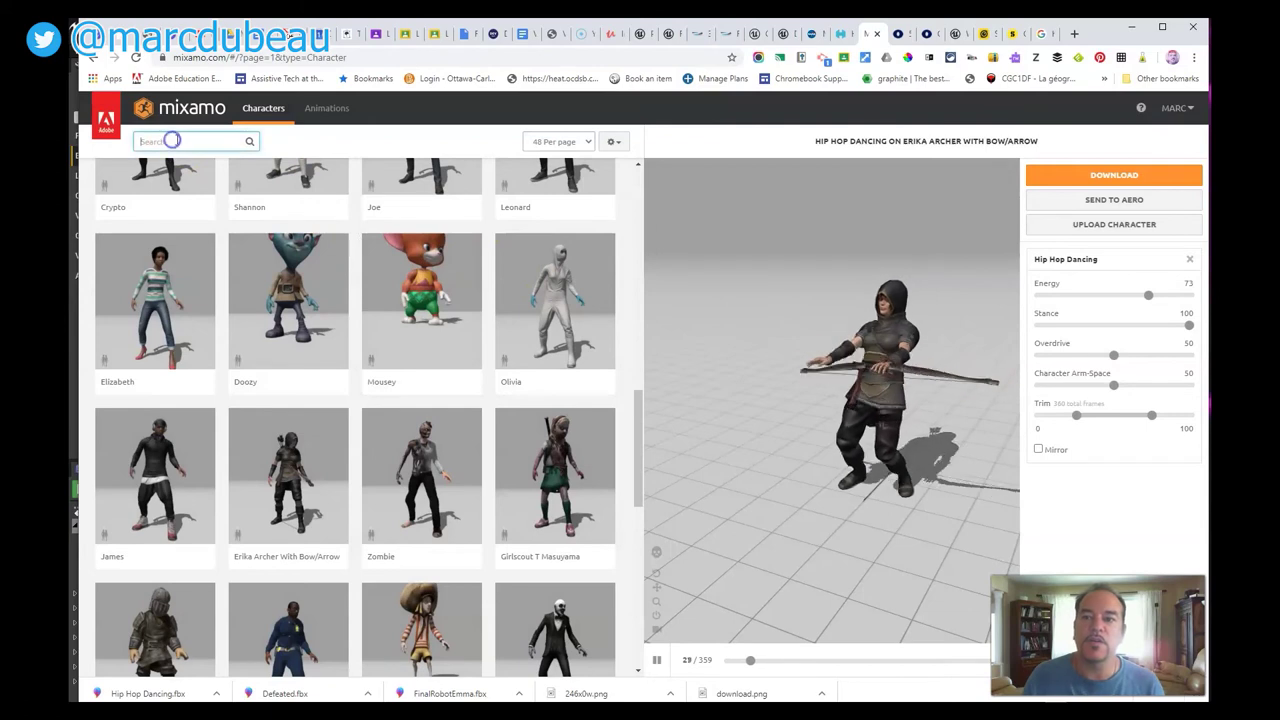
{"action": "left_click", "coordinate": [326, 108]}
{"action": "left_click", "coordinate": [209, 146]}
{"action": "type", "text": "t"}
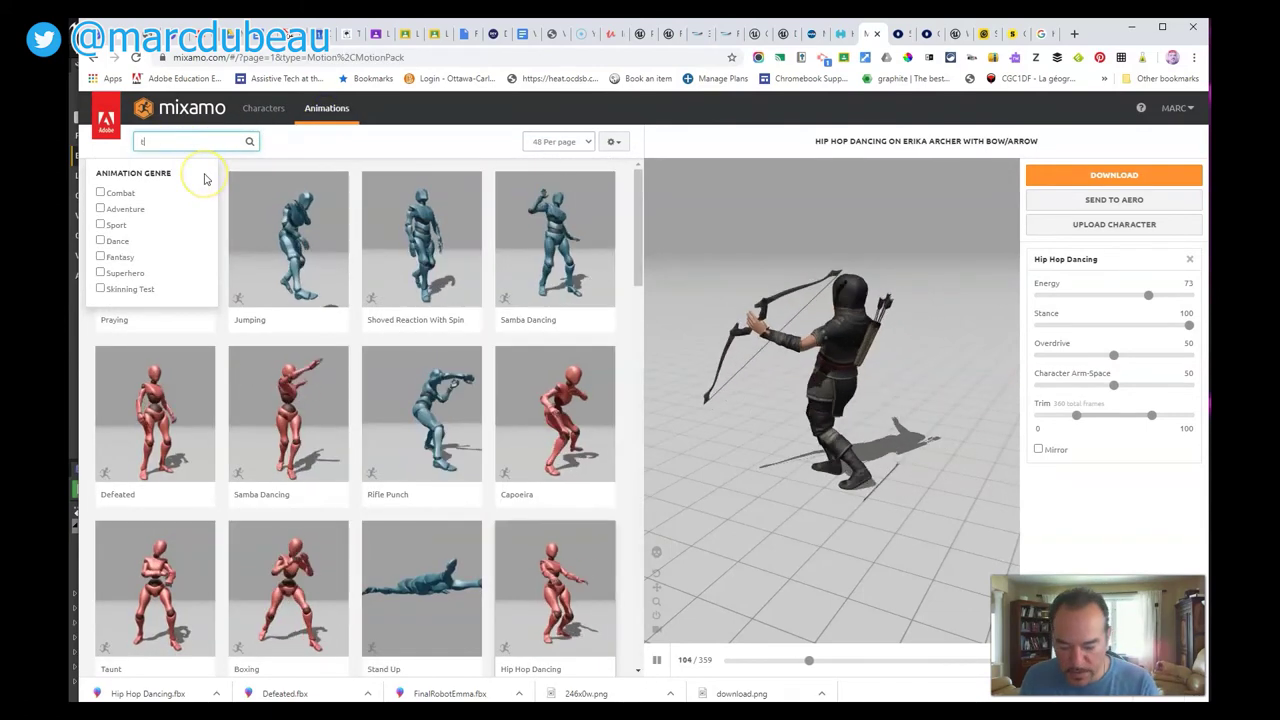
{"action": "type", "text": "hinking"}
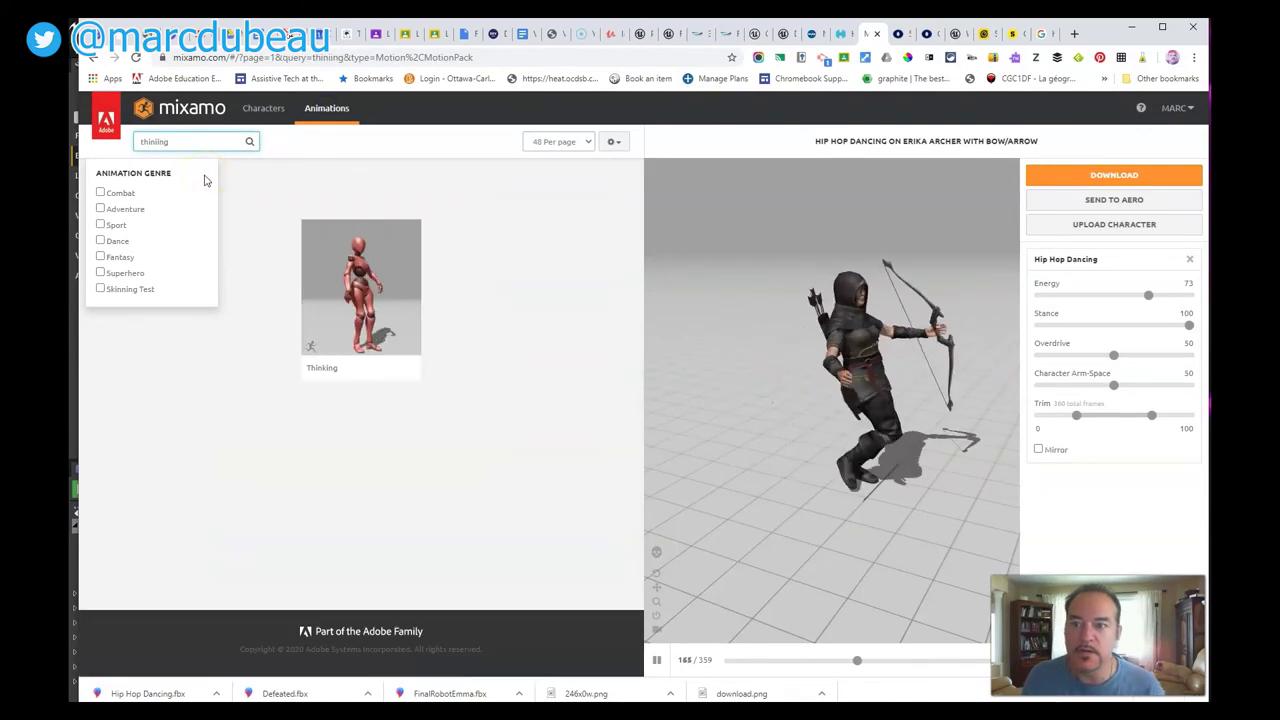
{"action": "left_click", "coordinate": [360, 290]}
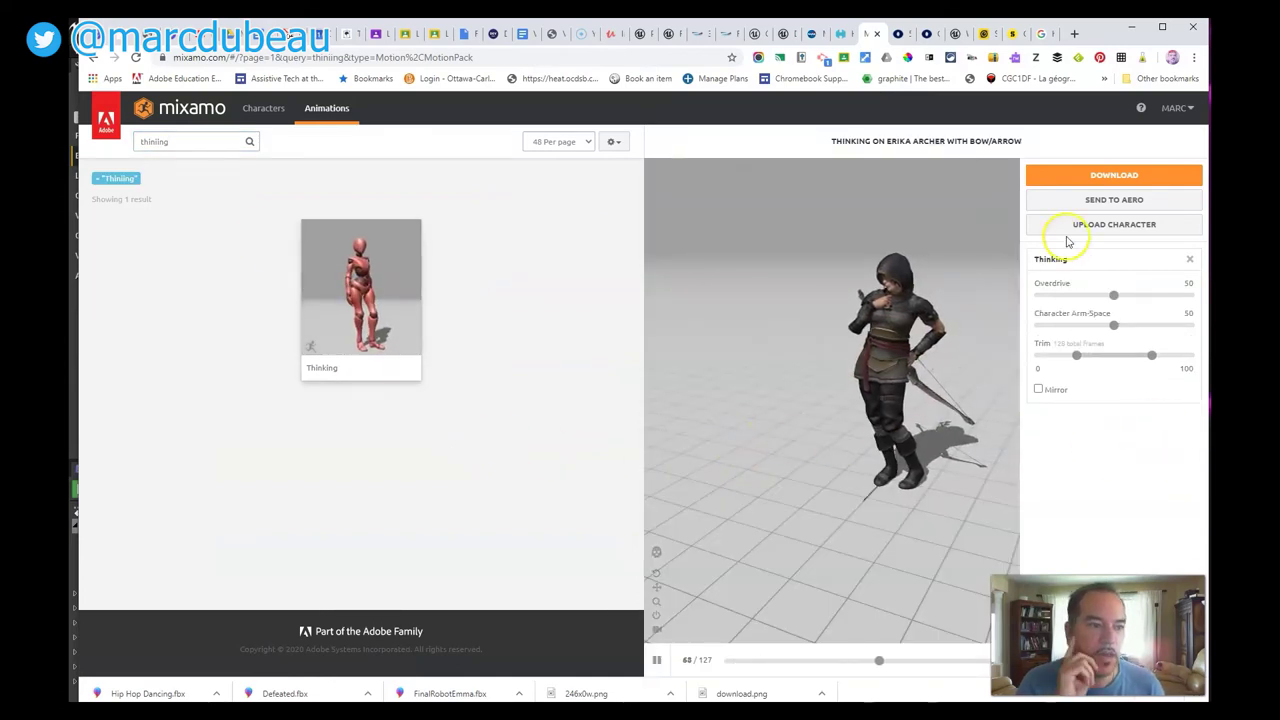
{"action": "left_click", "coordinate": [1136, 175]}
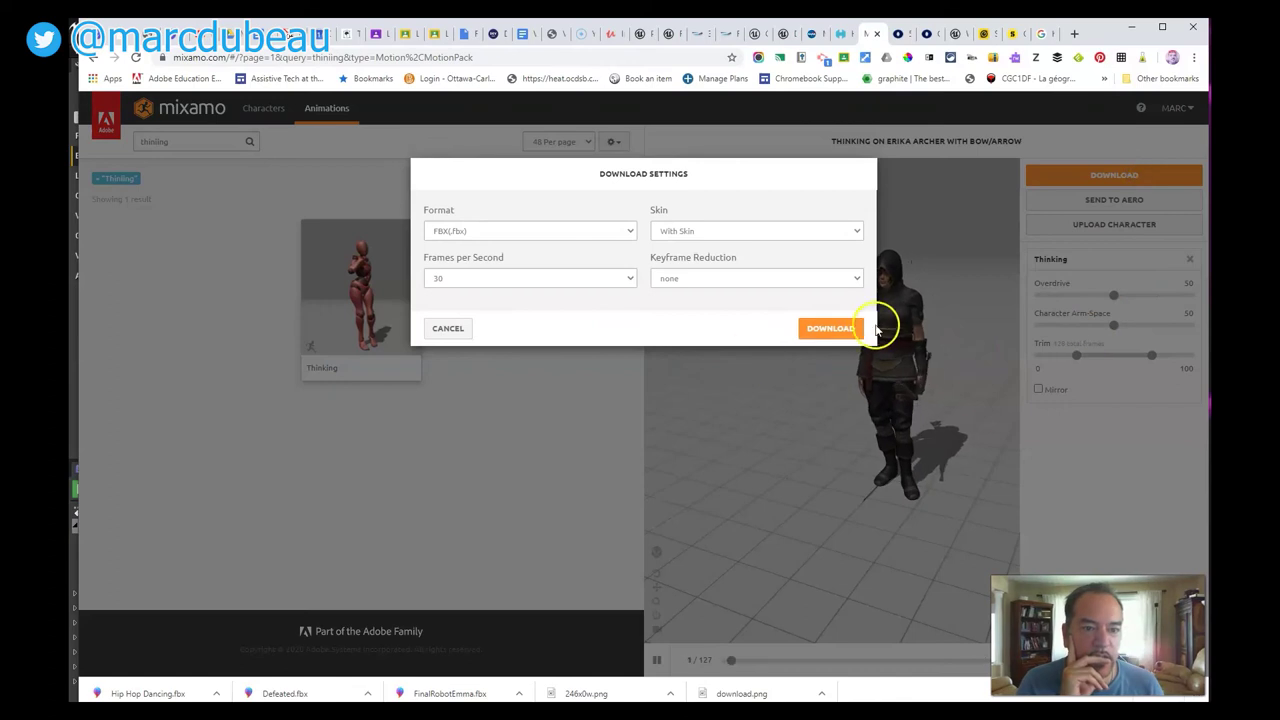
{"action": "left_click", "coordinate": [830, 328]}
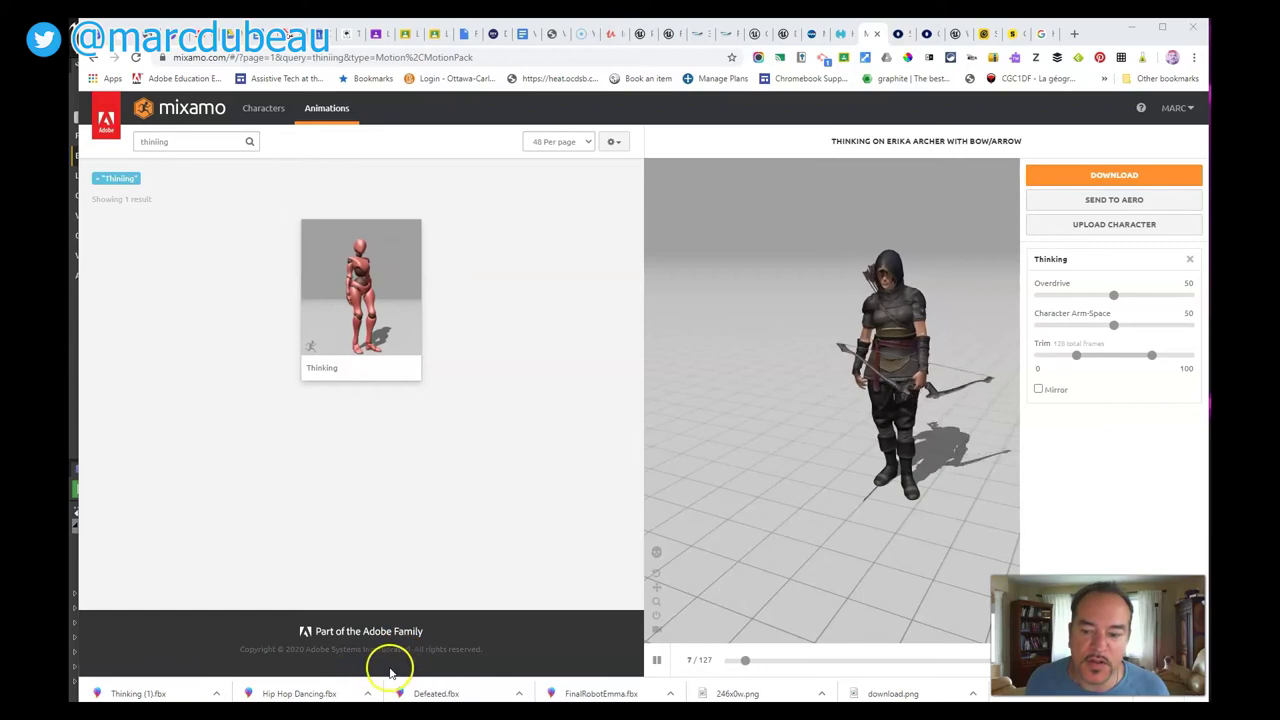
{"action": "key", "text": "alt+Tab"}
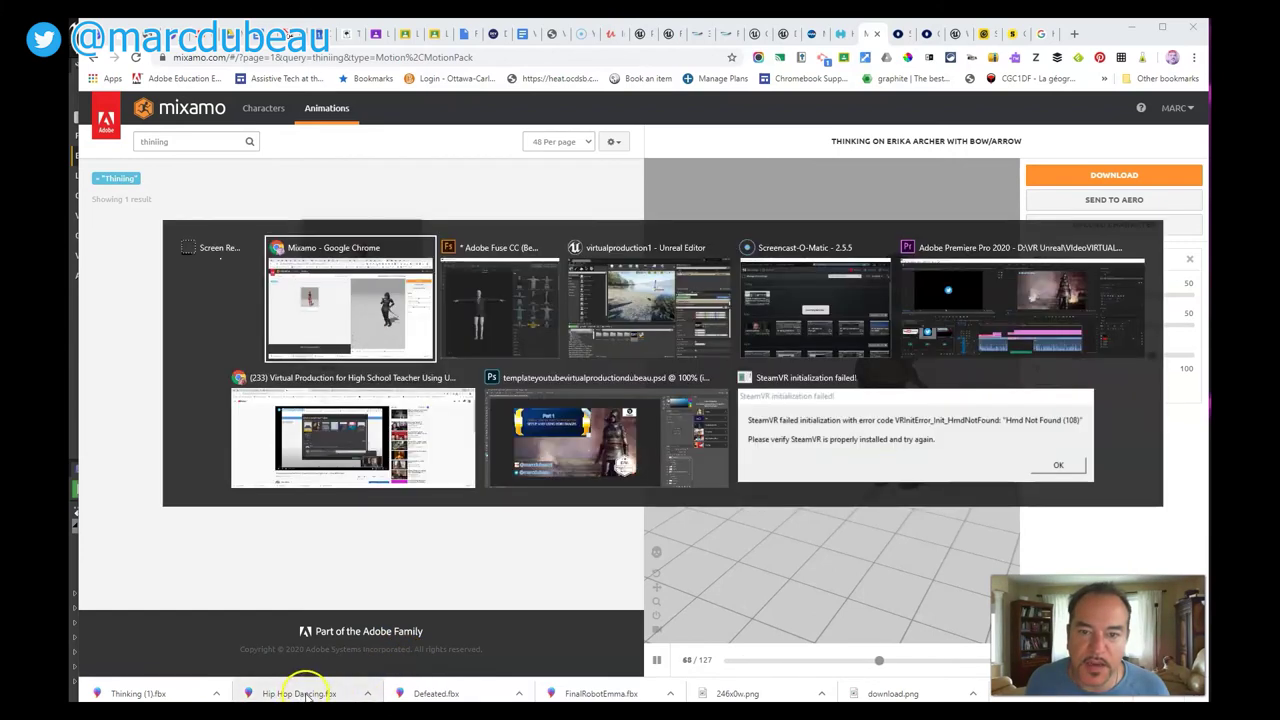
{"action": "key", "text": "alt+Tab"}
{"action": "key", "text": "alt+Tab"}
{"action": "key", "text": "alt+Tab"}
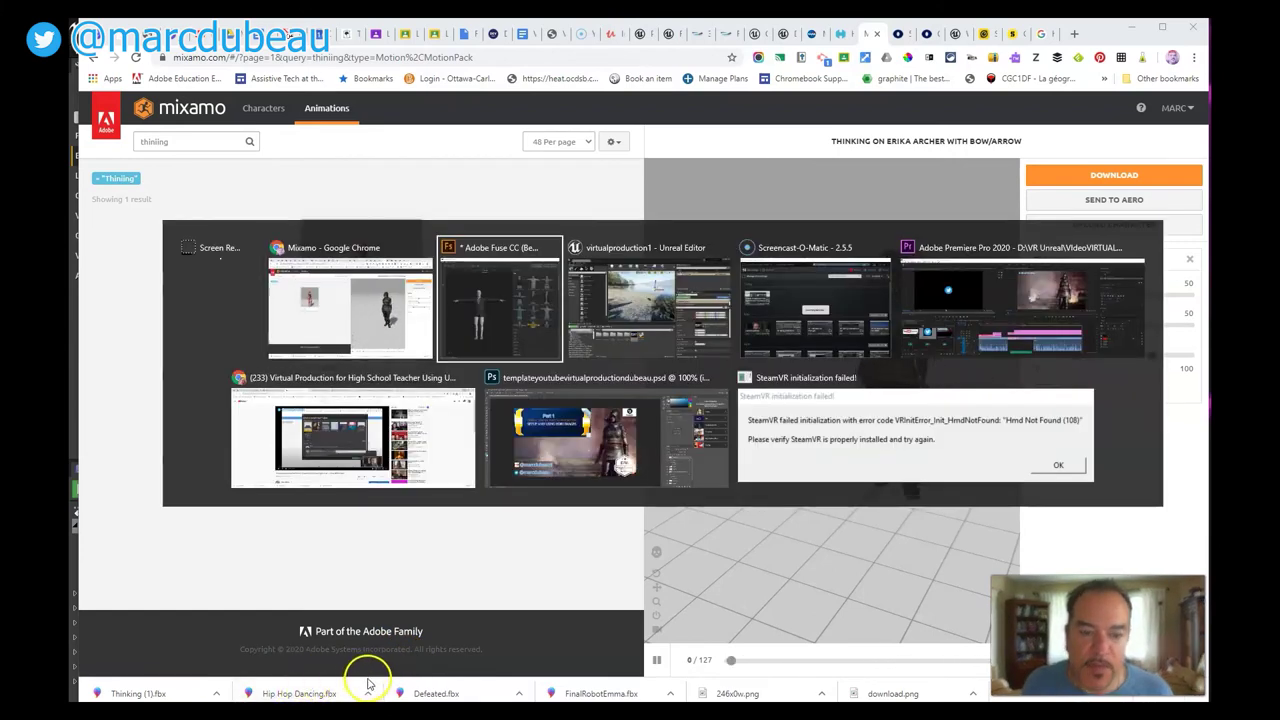
{"action": "key", "text": "alt+Tab"}
{"action": "key", "text": "alt+Tab"}
{"action": "key", "text": "alt+Tab"}
{"action": "key", "text": "alt+Tab"}
{"action": "key", "text": "alt+Tab"}
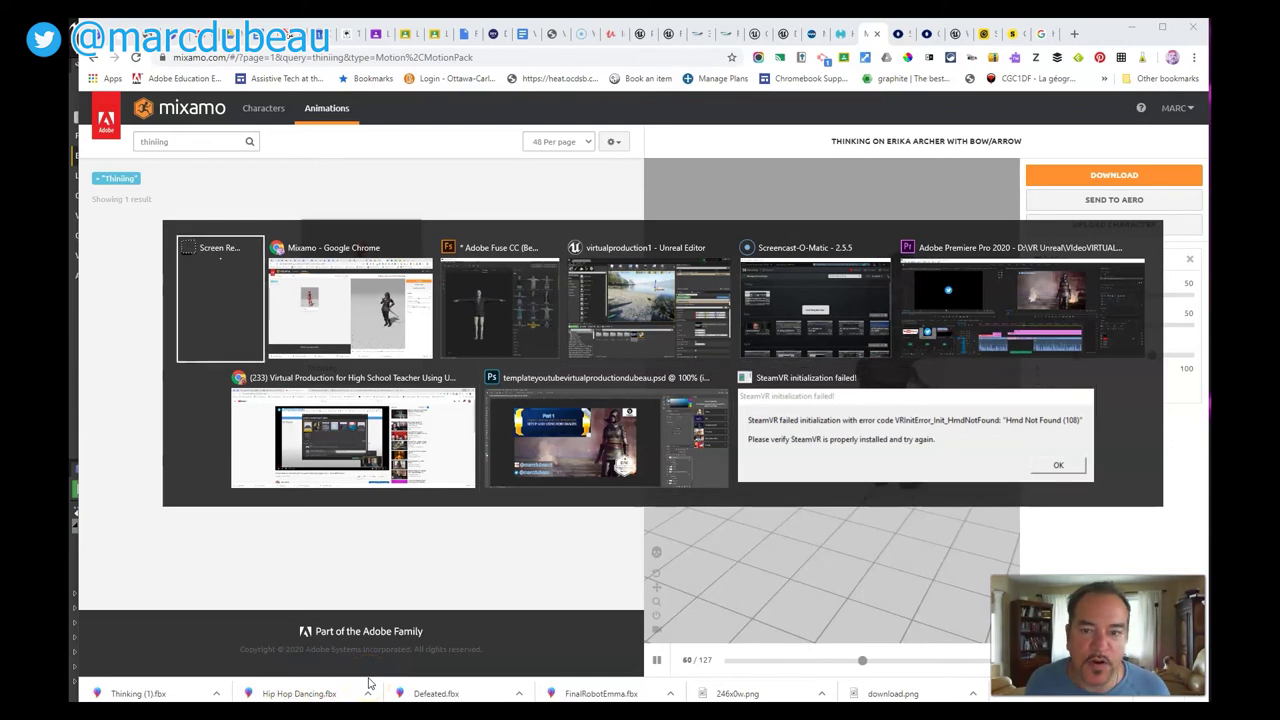
{"action": "key", "text": "alt+Tab"}
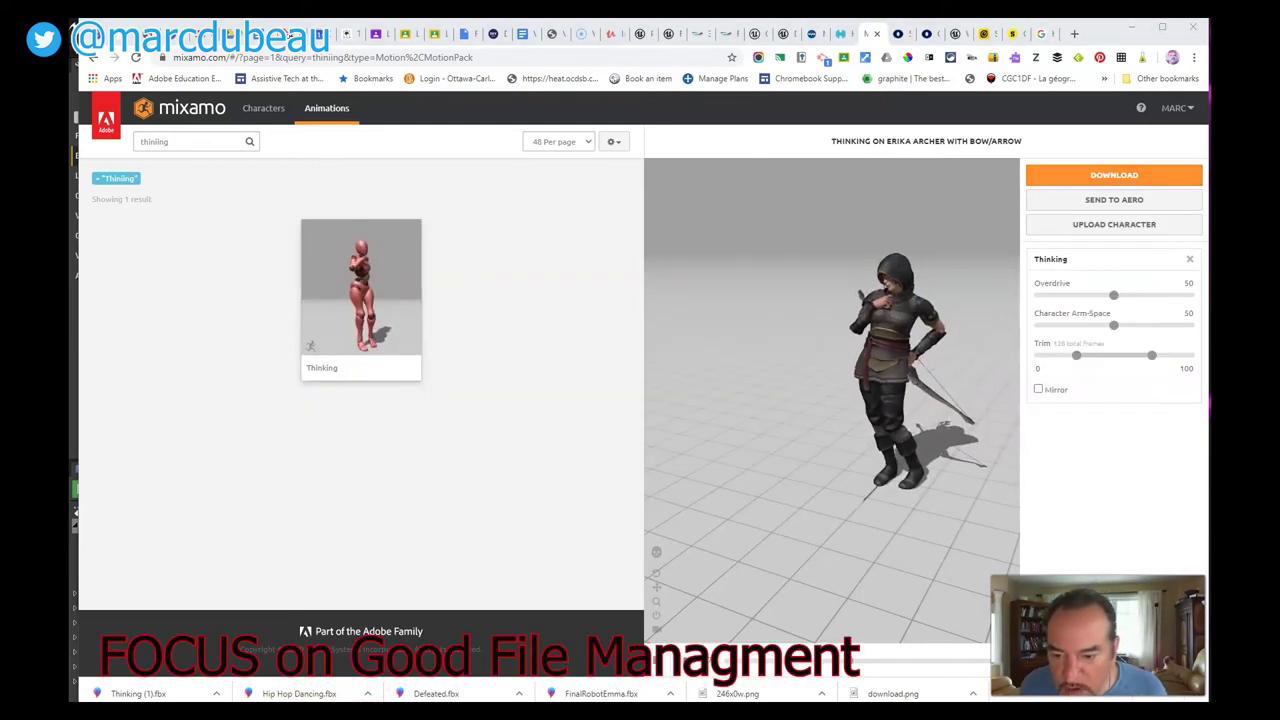
In File Explorer, create a folder named mystory on the DATA (D:) drive and open it
{"action": "key", "text": "super+e"}
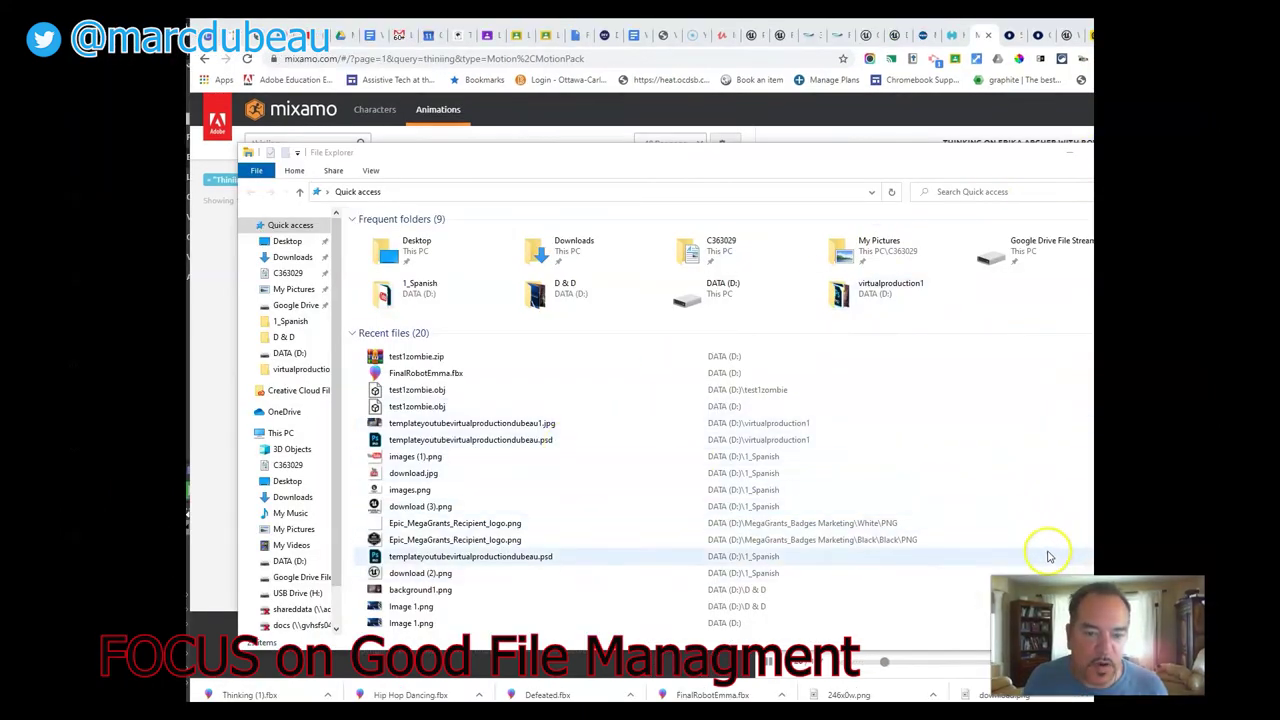
{"action": "scroll", "coordinate": [1003, 530], "scroll_direction": "down", "scroll_amount": 1}
{"action": "scroll", "coordinate": [1000, 528], "scroll_direction": "up", "scroll_amount": 1}
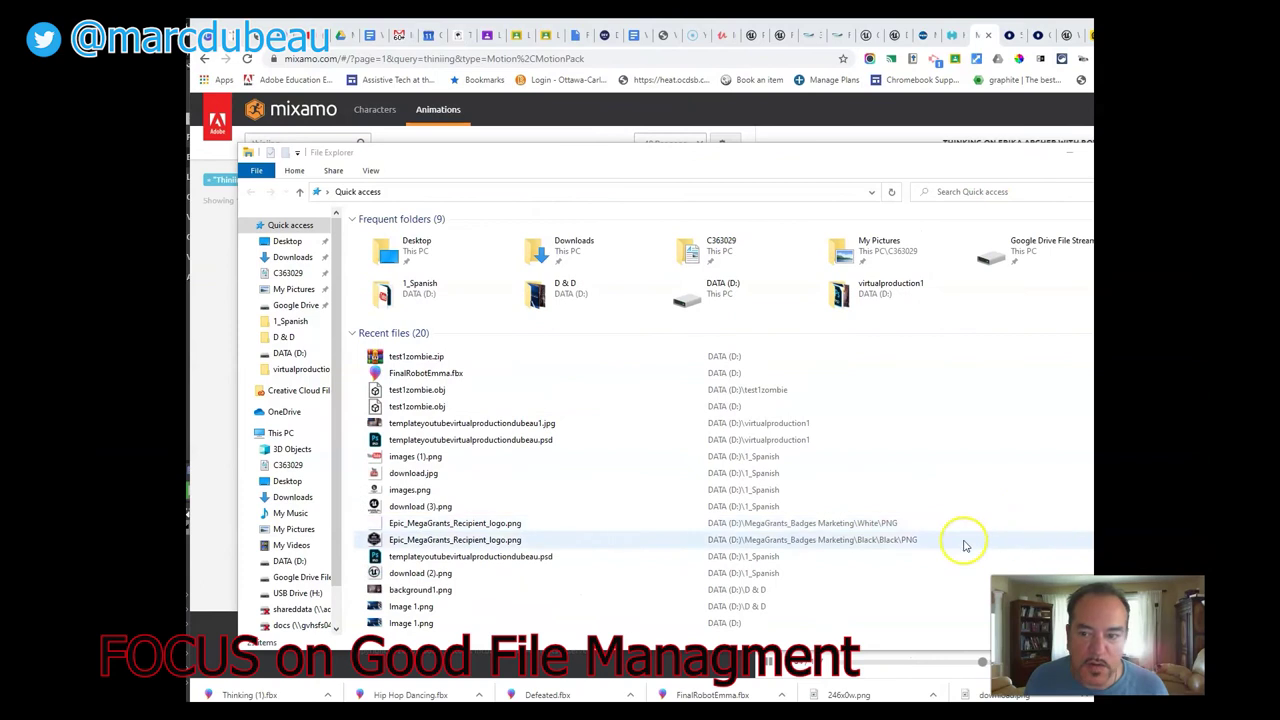
{"action": "left_click", "coordinate": [289, 561]}
{"action": "right_click", "coordinate": [933, 551]}
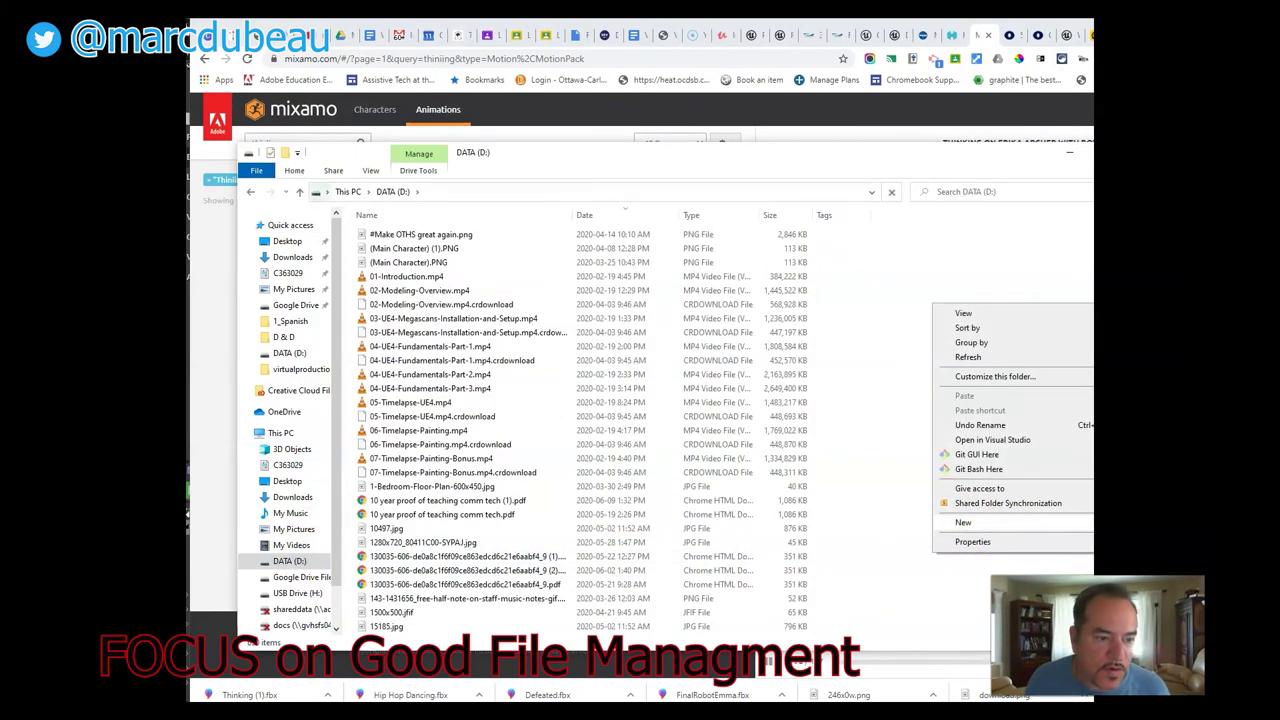
{"action": "key", "text": "f"}
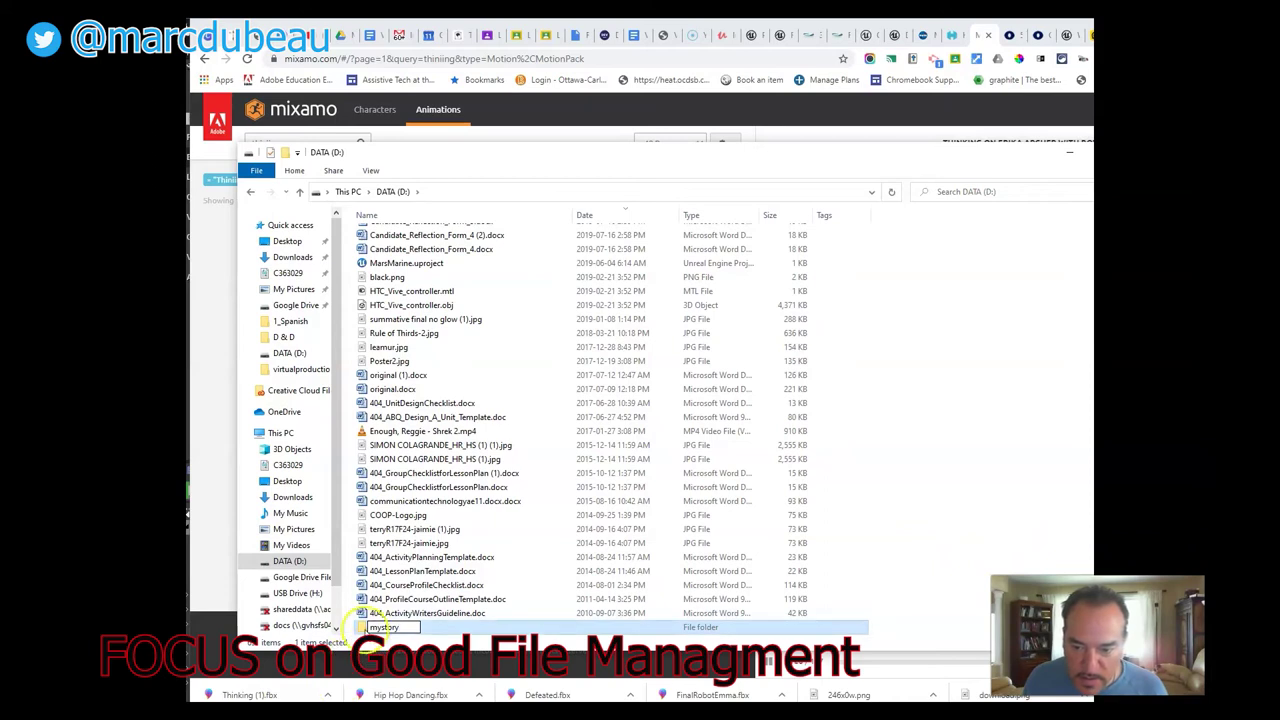
{"action": "double_click", "coordinate": [362, 626]}
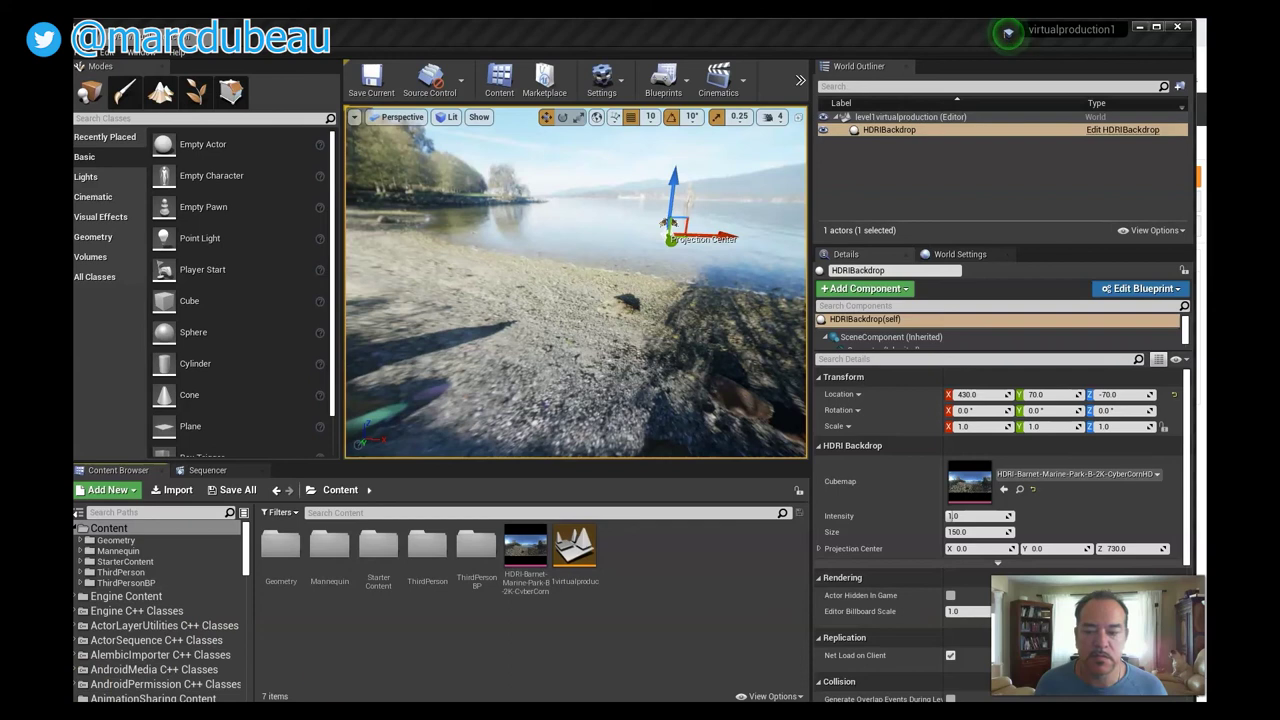
In the Unreal Editor, create a folder named chatacters in the project's Content folder and open it
{"action": "right_click", "coordinate": [634, 549]}
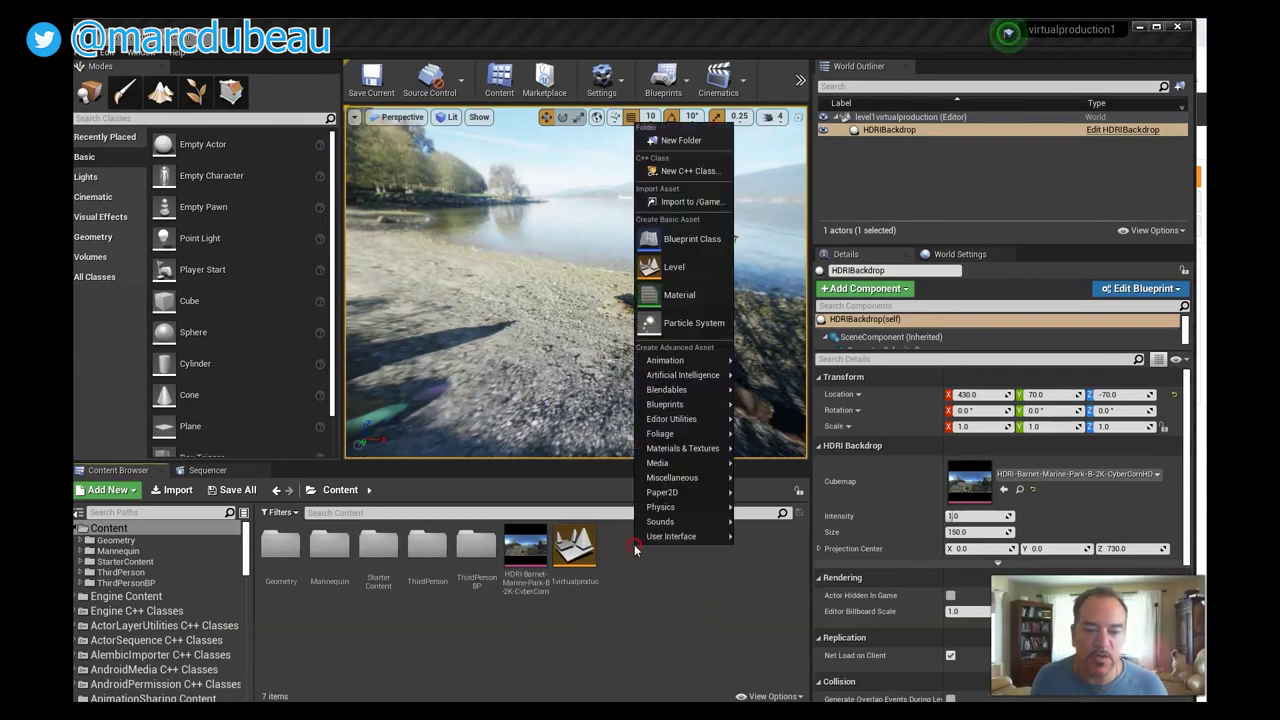
{"action": "left_click", "coordinate": [681, 140]}
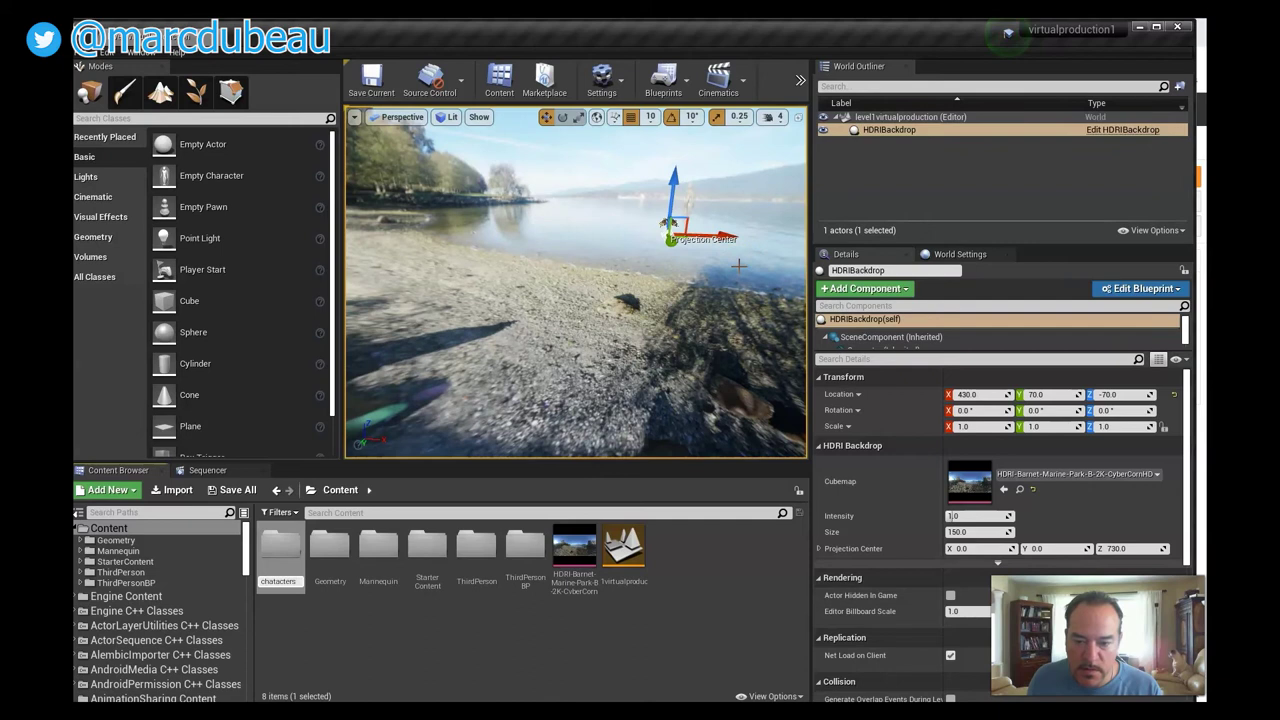
{"action": "left_click", "coordinate": [449, 594]}
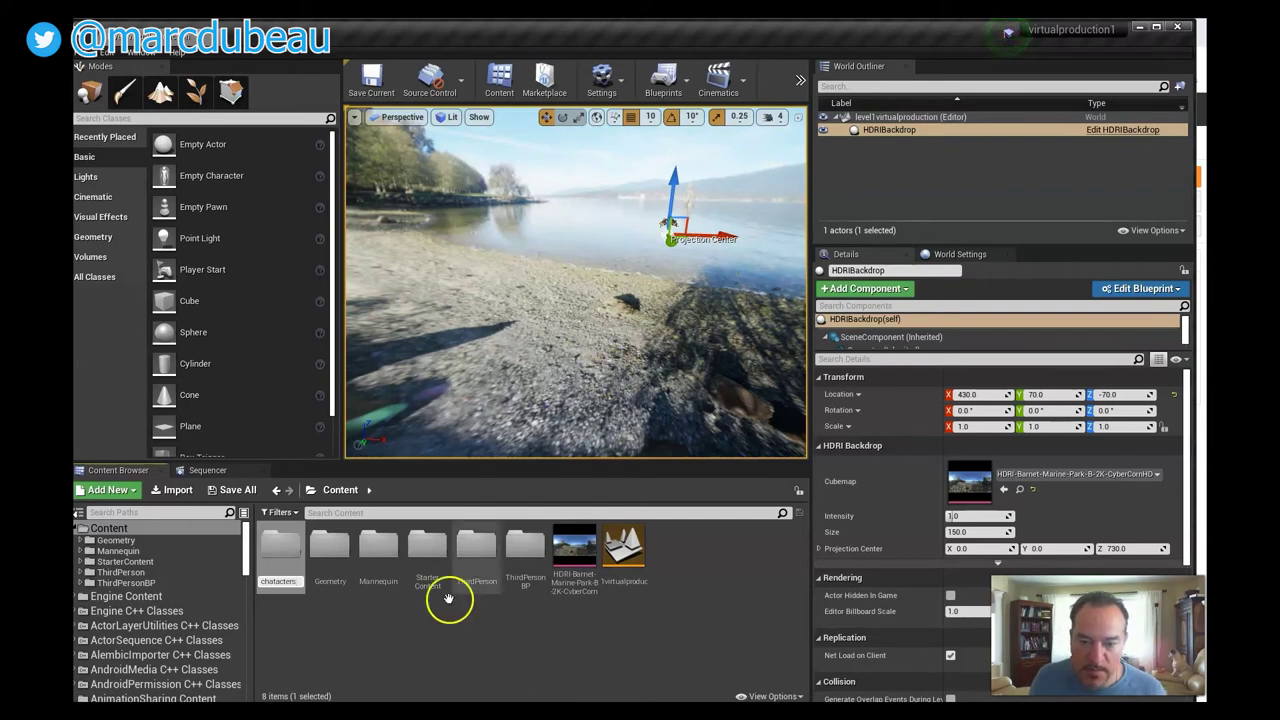
{"action": "double_click", "coordinate": [281, 545]}
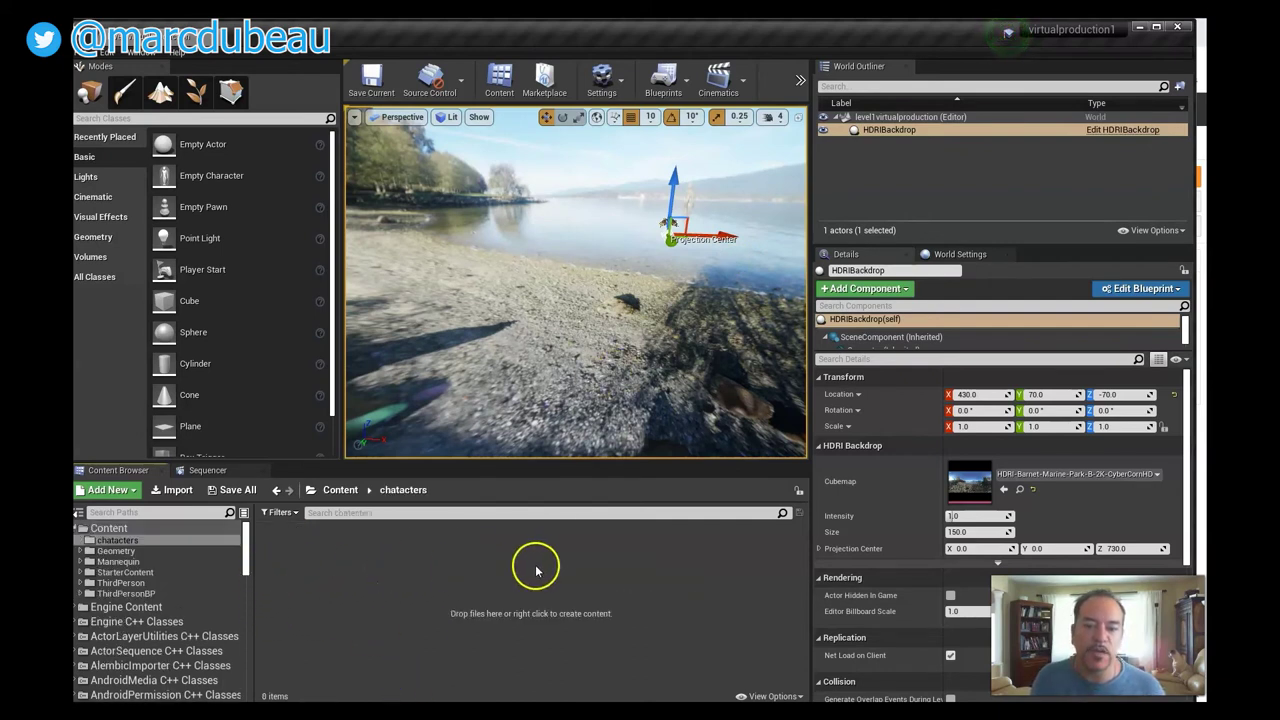
Choose Thinking (1).fbx from the mystory folder for import into the chatacters folder
{"action": "right_click", "coordinate": [348, 566]}
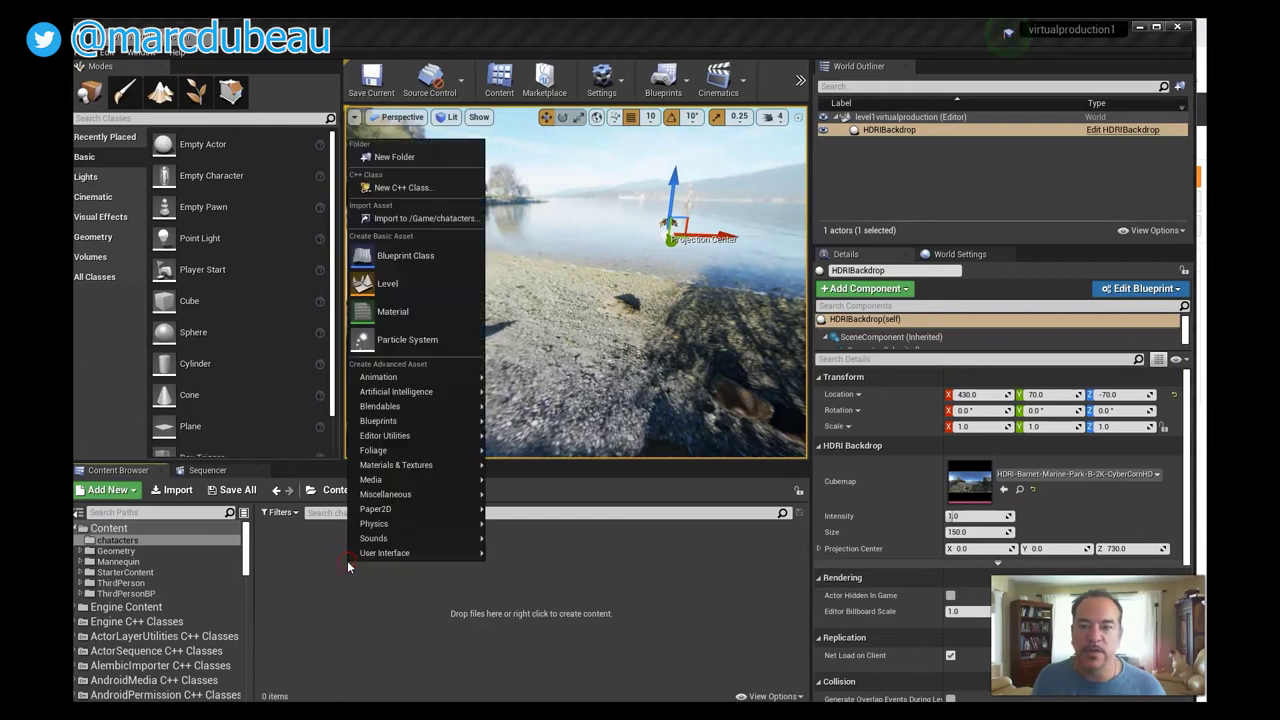
{"action": "left_click", "coordinate": [663, 586]}
{"action": "left_click", "coordinate": [401, 584]}
{"action": "right_click", "coordinate": [401, 584]}
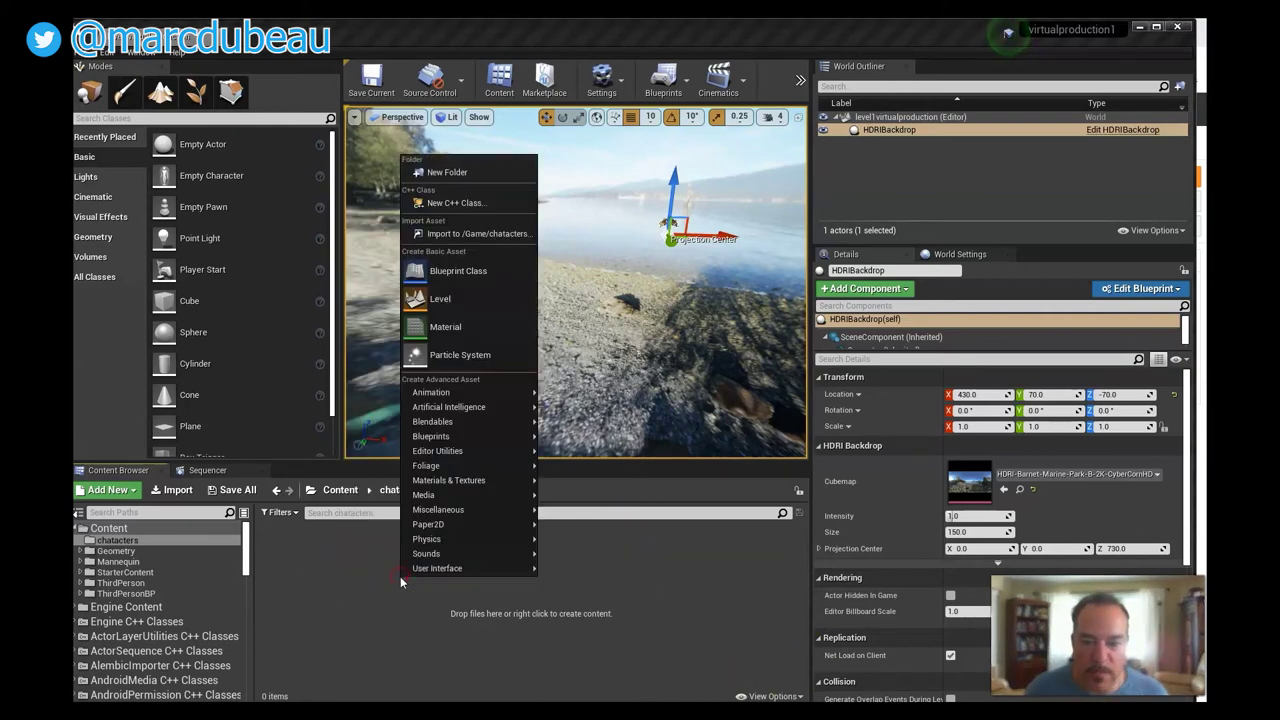
{"action": "left_click", "coordinate": [466, 234]}
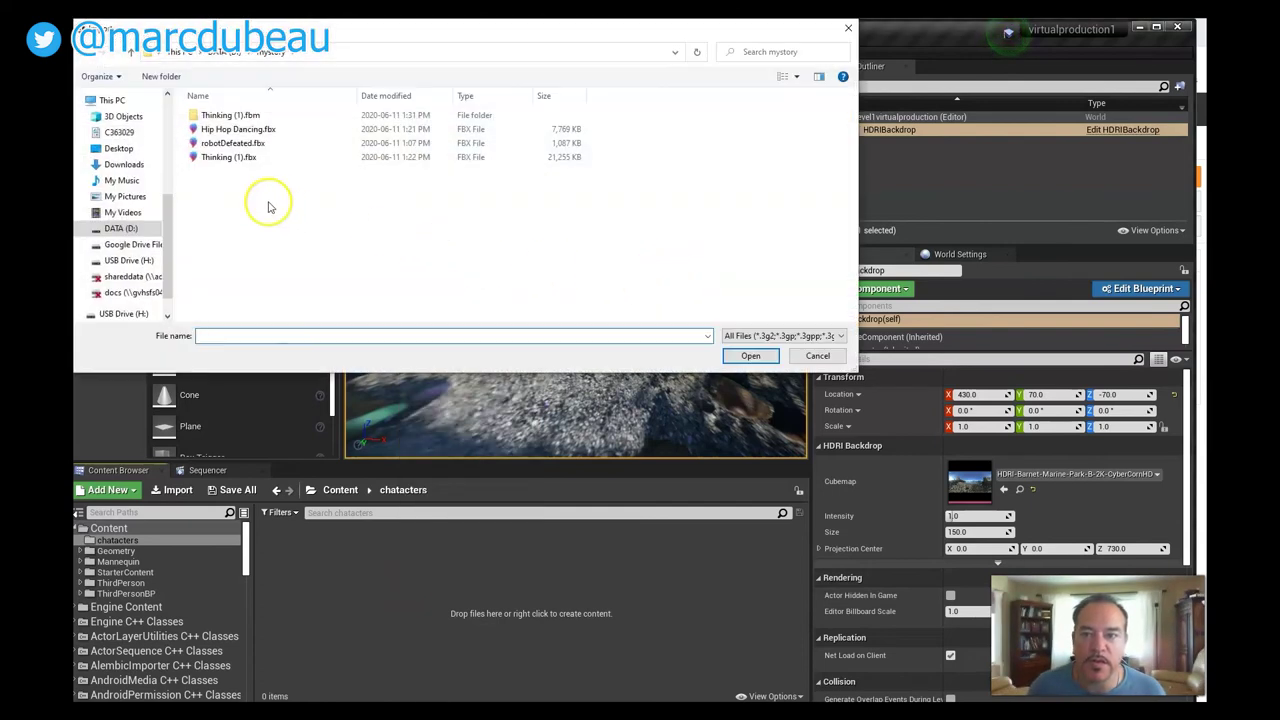
{"action": "left_click", "coordinate": [232, 158]}
{"action": "double_click", "coordinate": [232, 158]}
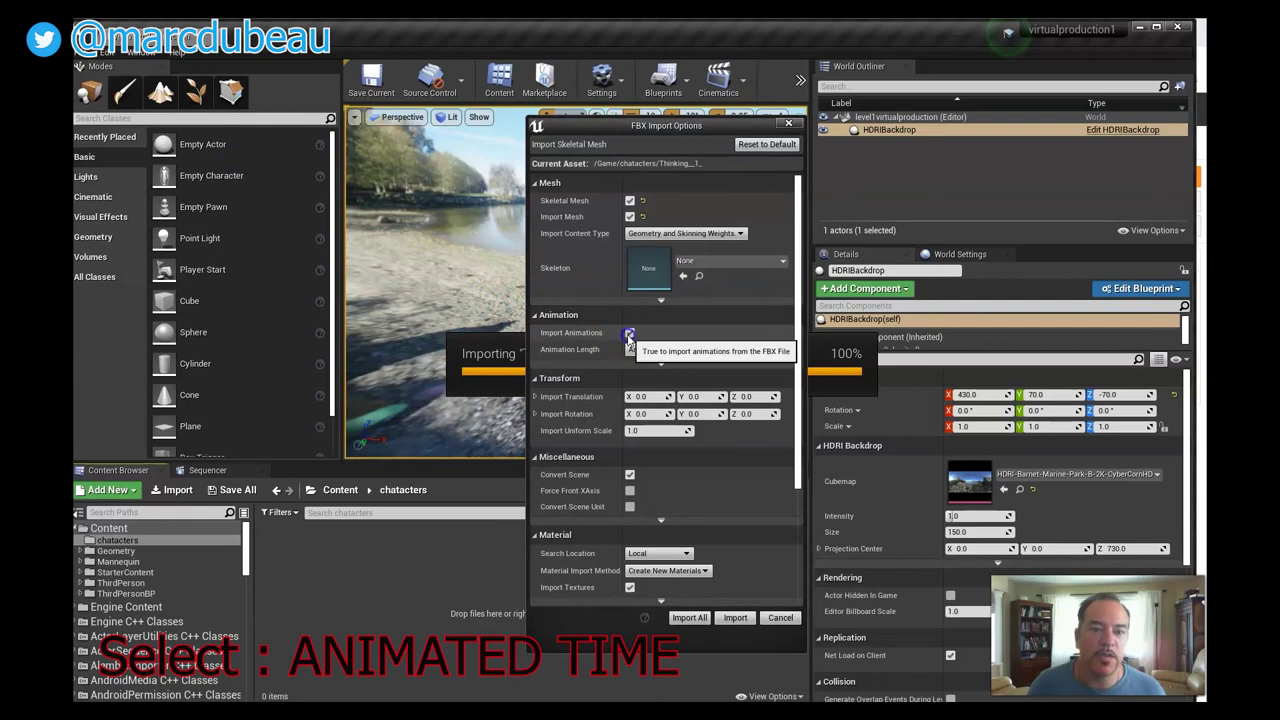
Keep Import Animations enabled in the FBX import options and set the Animation Length to Animated Time
{"action": "left_click", "coordinate": [630, 333]}
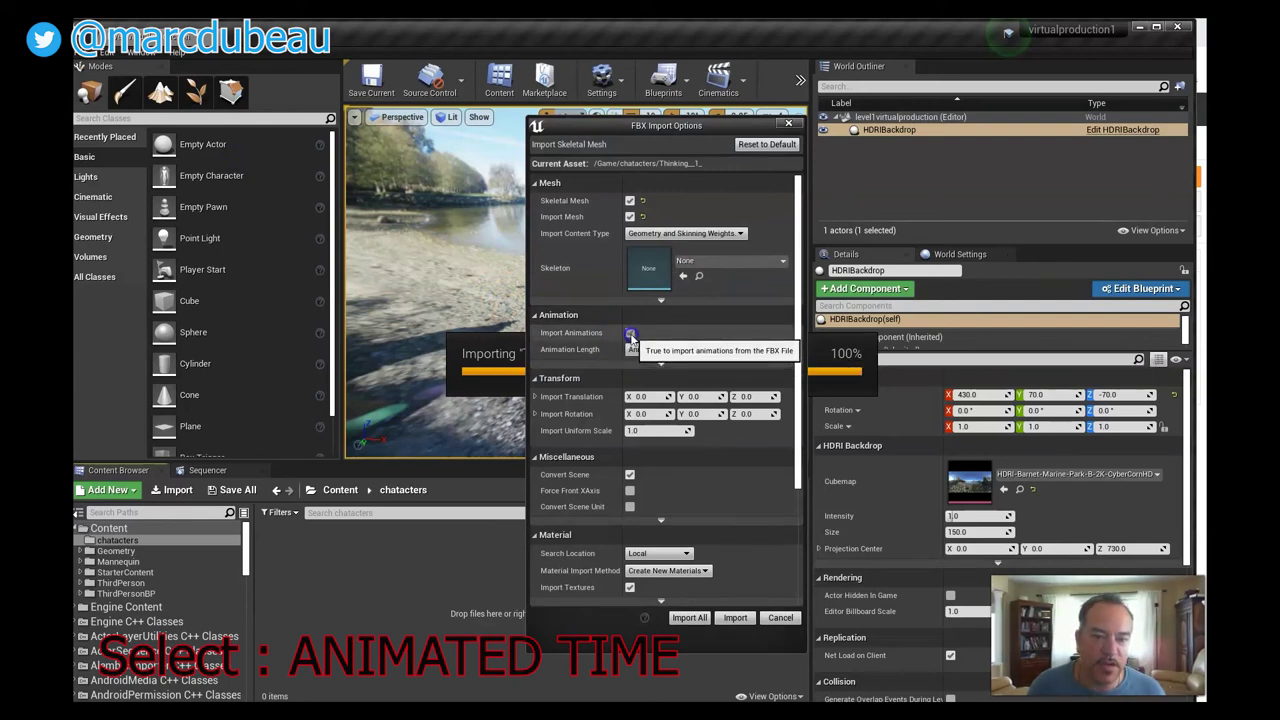
{"action": "left_click", "coordinate": [630, 333]}
{"action": "left_click", "coordinate": [658, 349]}
{"action": "left_click", "coordinate": [650, 364]}
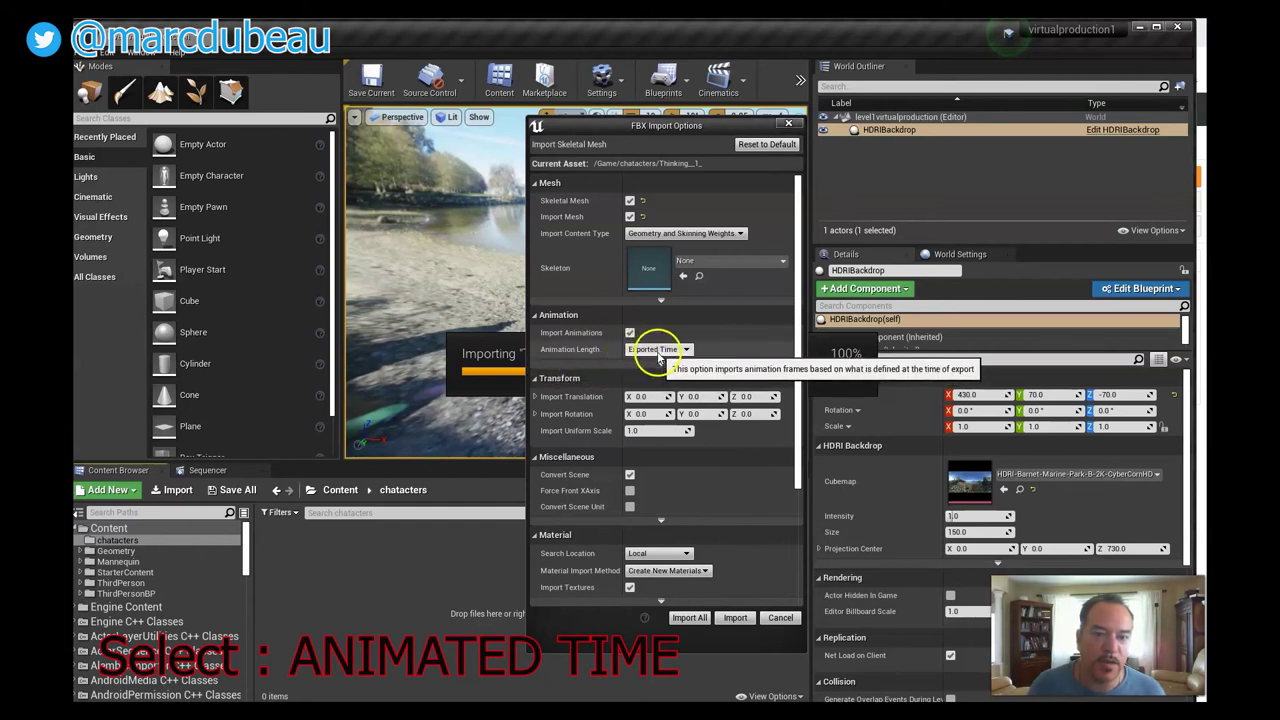
{"action": "left_click", "coordinate": [658, 349]}
{"action": "left_click", "coordinate": [655, 380]}
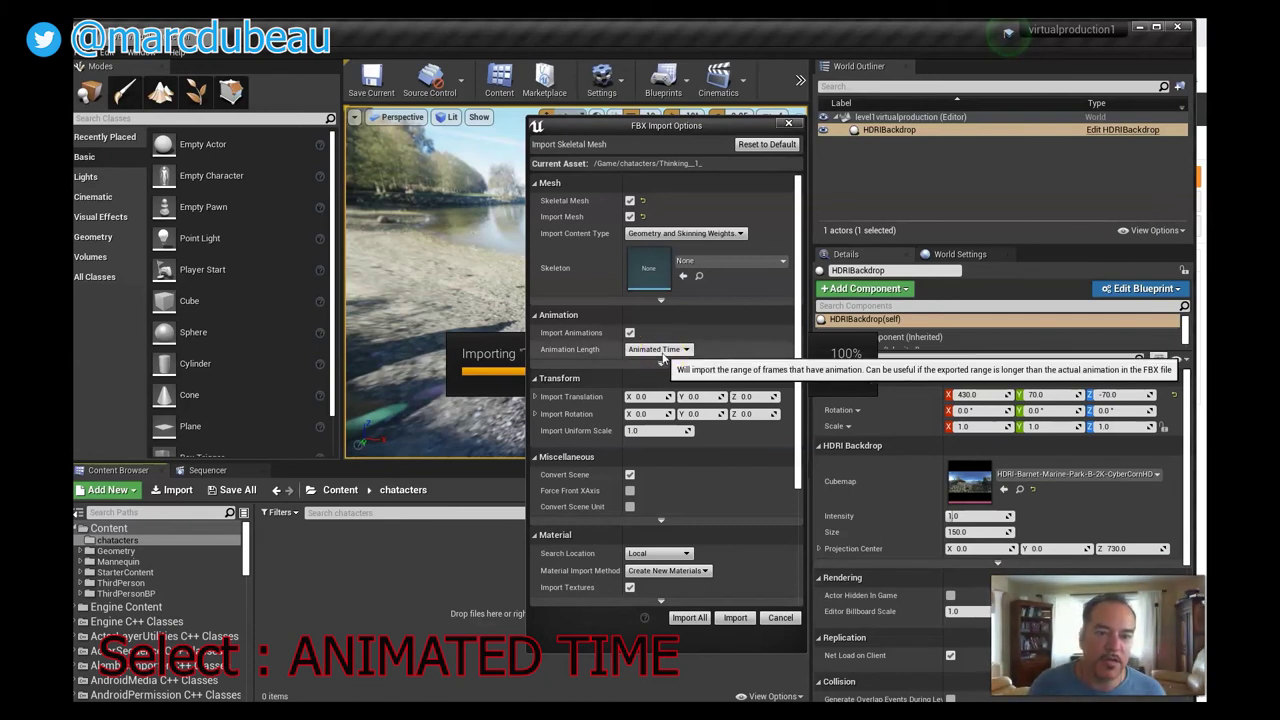
{"action": "left_click", "coordinate": [664, 365]}
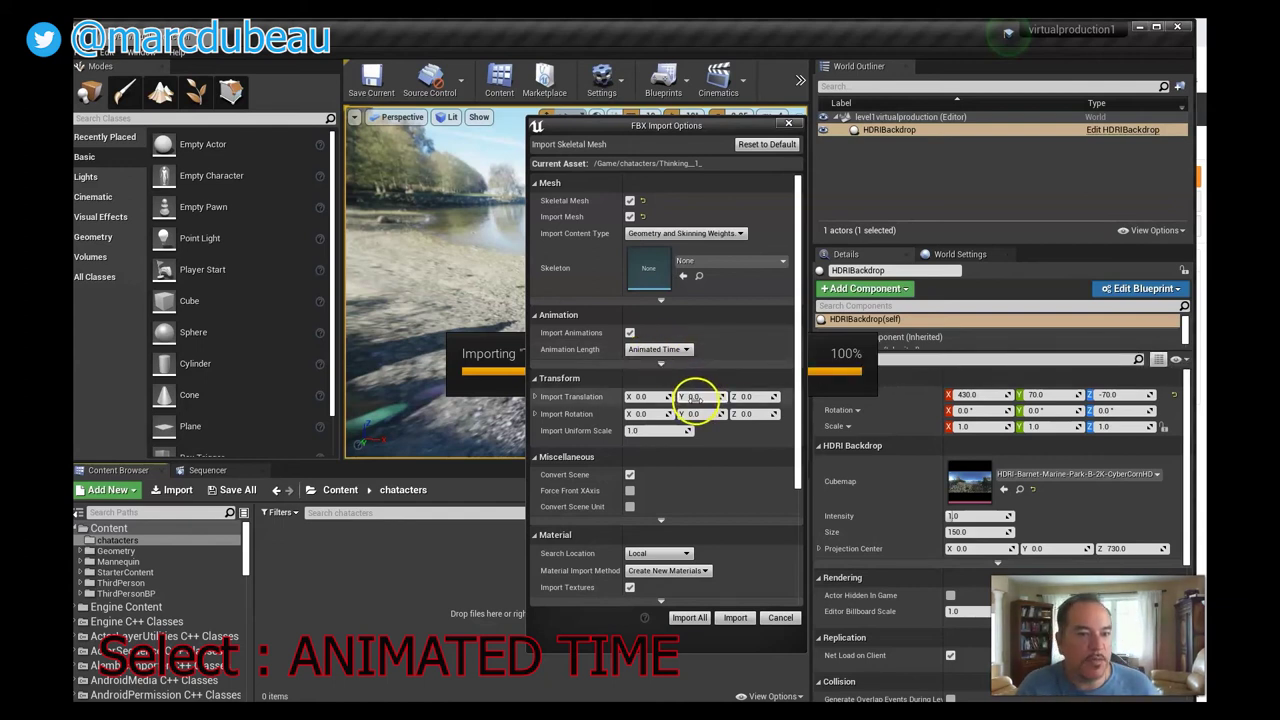
Check the remaining FBX import options, import all of the archer's assets and close the message log
{"action": "scroll", "coordinate": [697, 512], "scroll_direction": "down", "scroll_amount": 1}
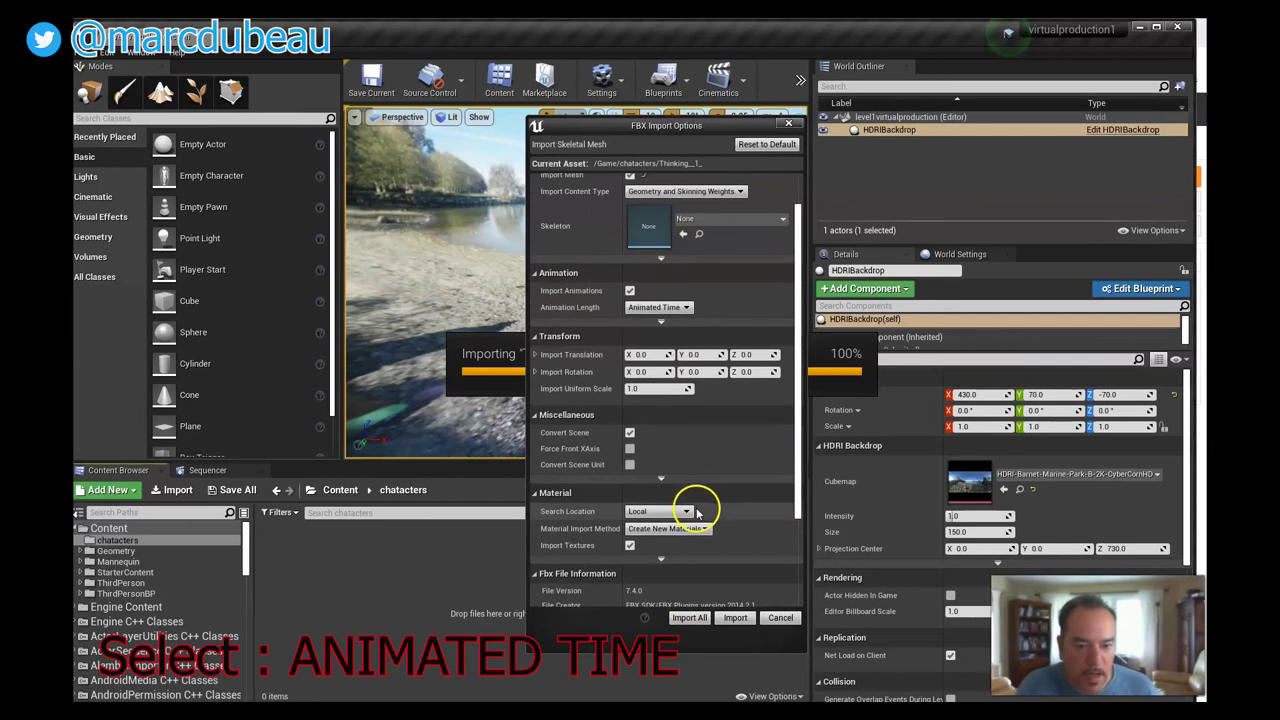
{"action": "scroll", "coordinate": [697, 512], "scroll_direction": "down", "scroll_amount": 3}
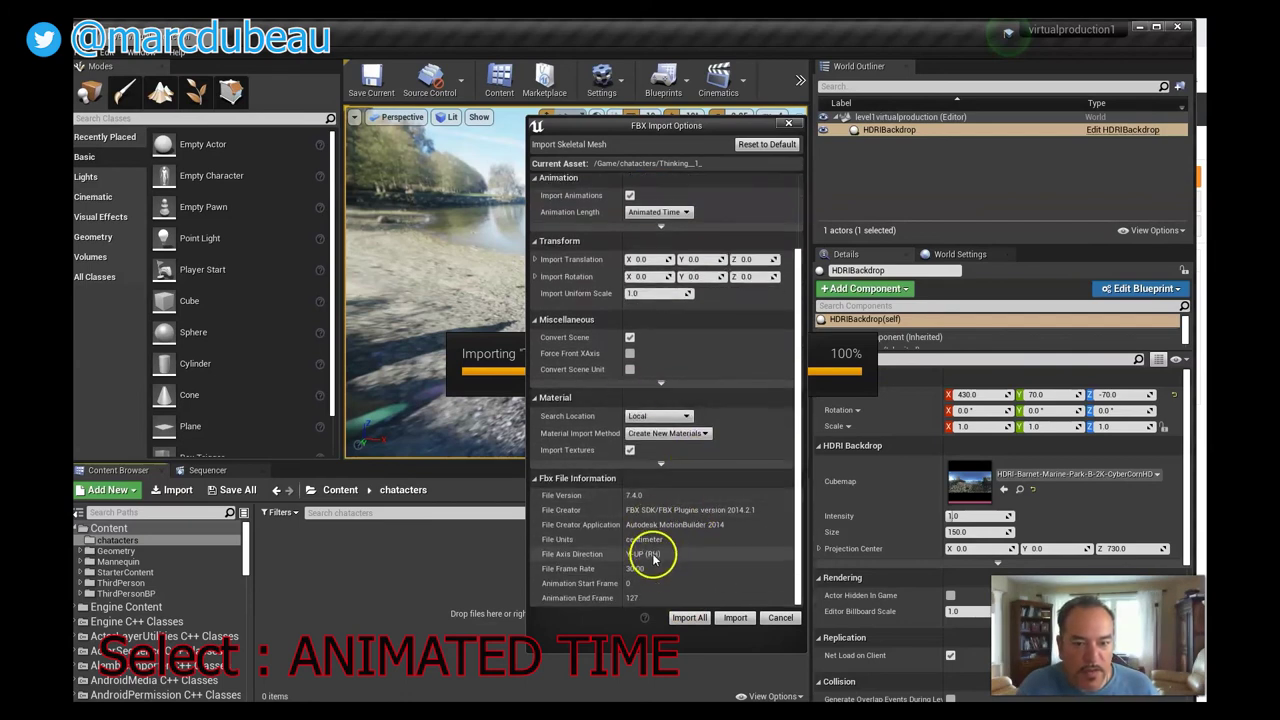
{"action": "scroll", "coordinate": [672, 430], "scroll_direction": "up", "scroll_amount": 4}
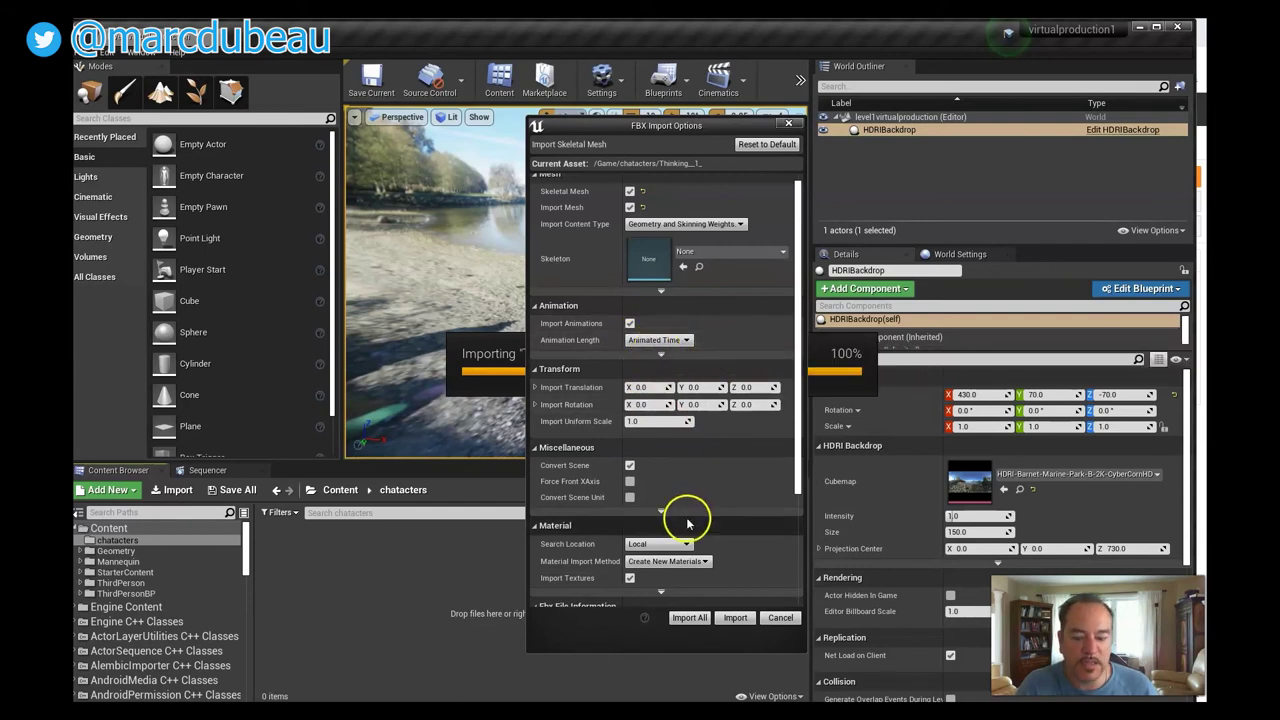
{"action": "left_click", "coordinate": [689, 617]}
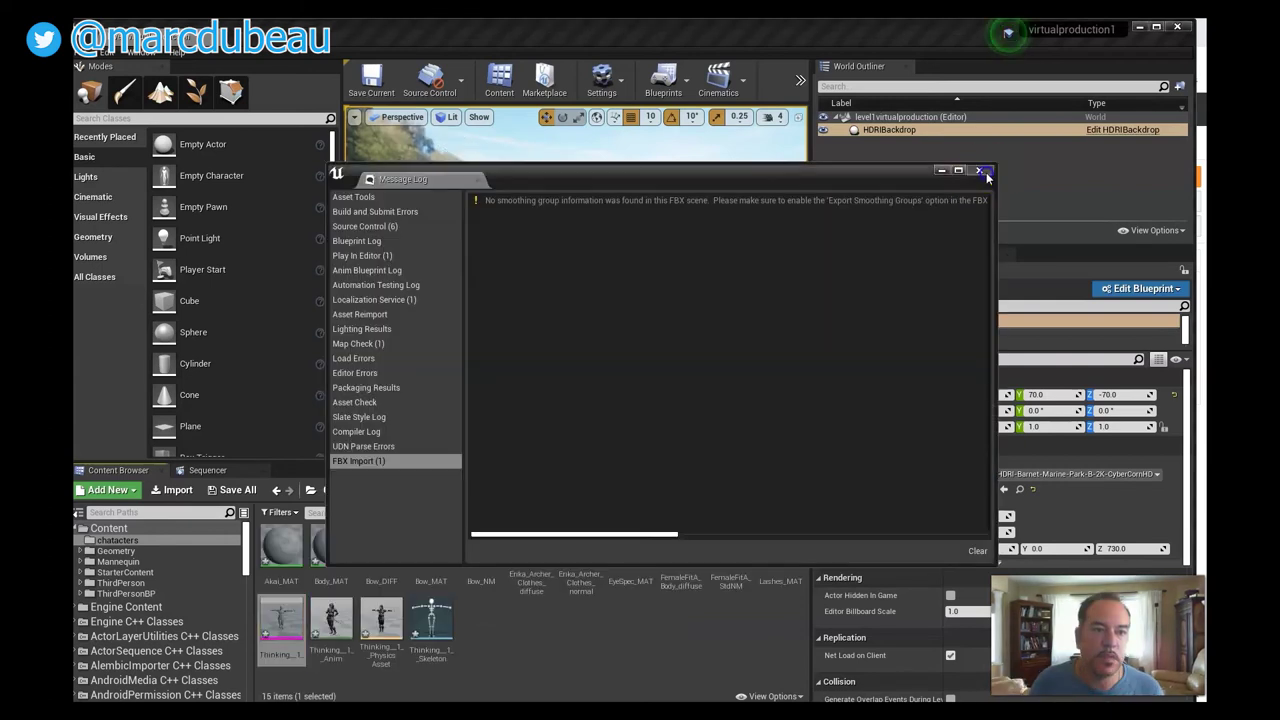
{"action": "left_click", "coordinate": [383, 617]}
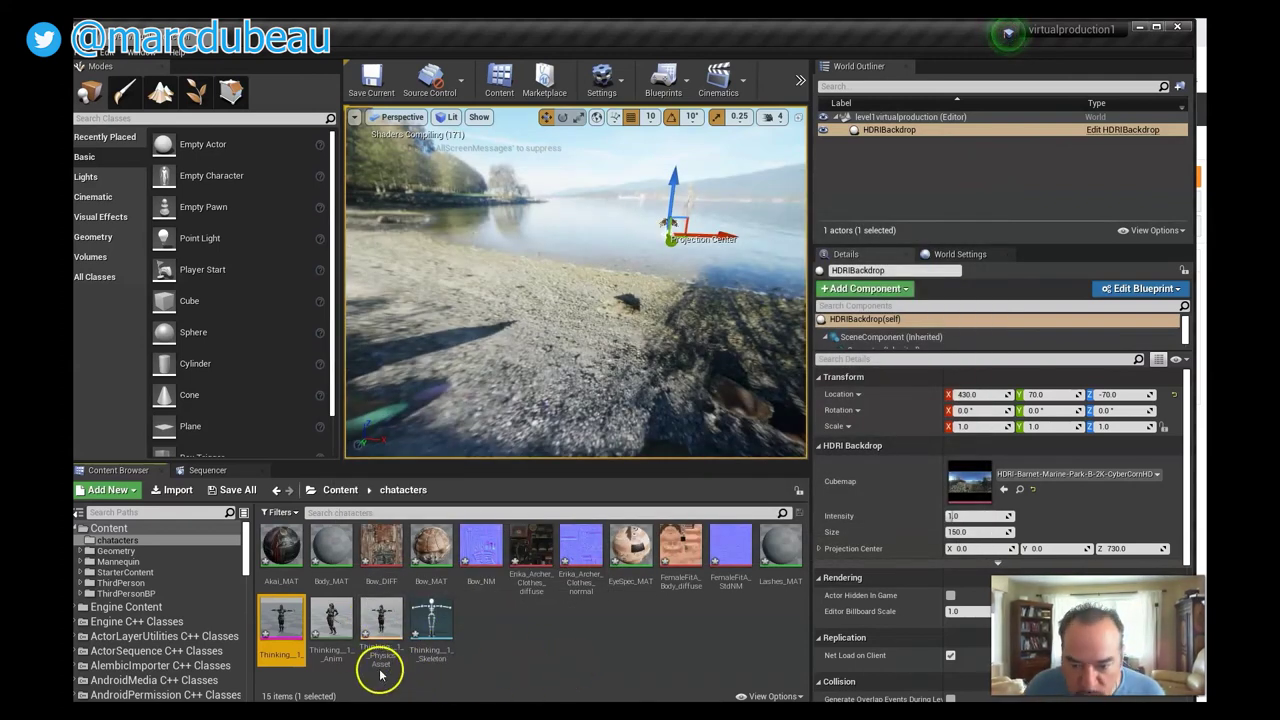
Inspect the archer's imported skeletal mesh, animation, materials and textures in the chatacters folder
{"action": "mouse_move", "coordinate": [379, 661]}
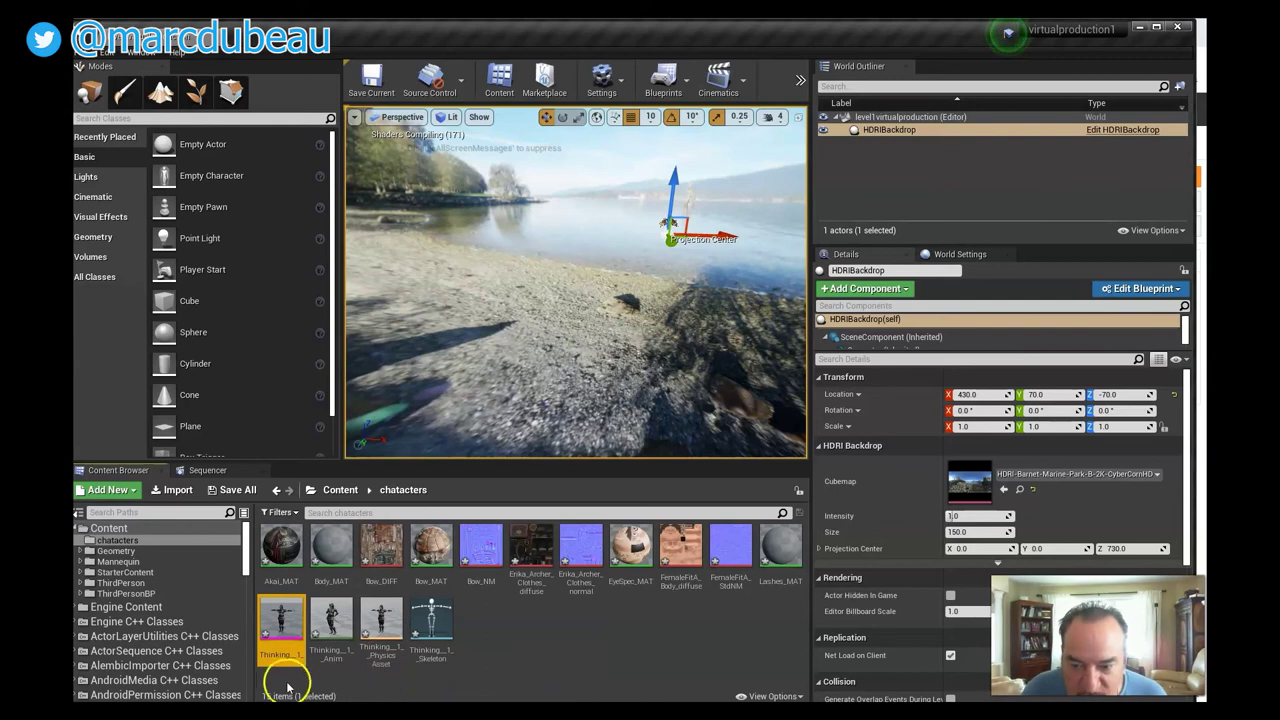
{"action": "mouse_move", "coordinate": [272, 637]}
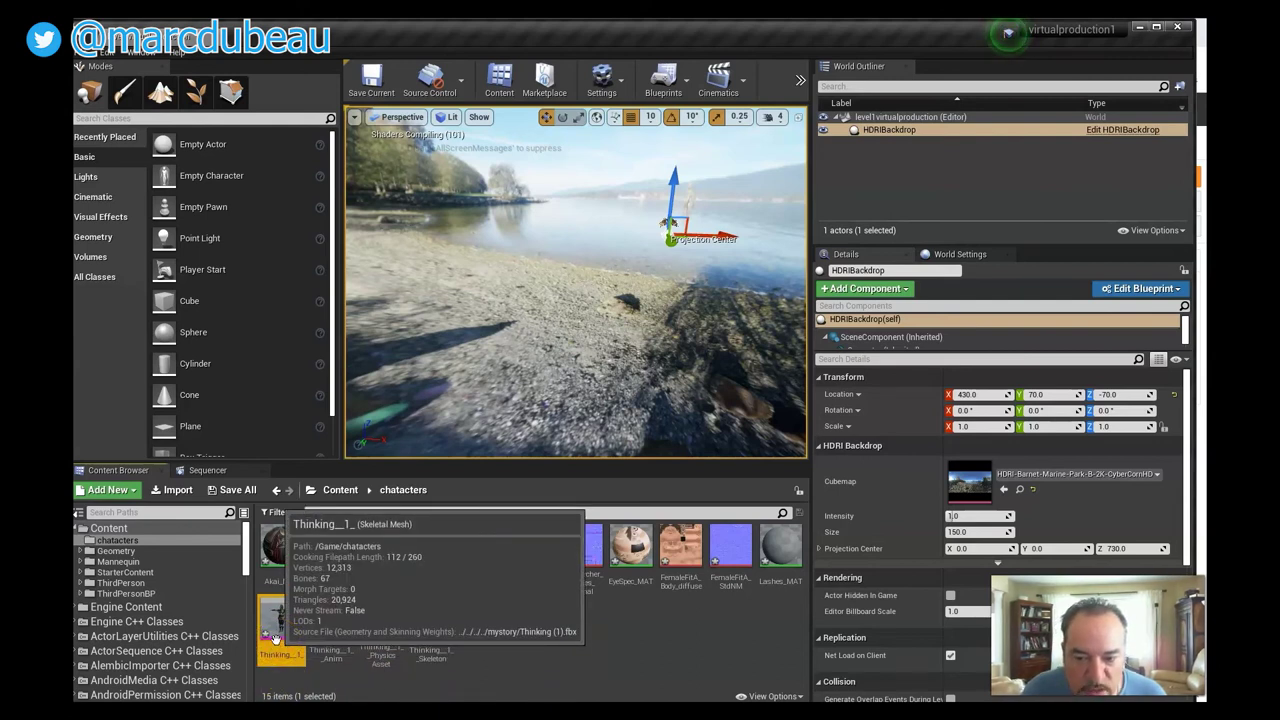
{"action": "left_click", "coordinate": [311, 689]}
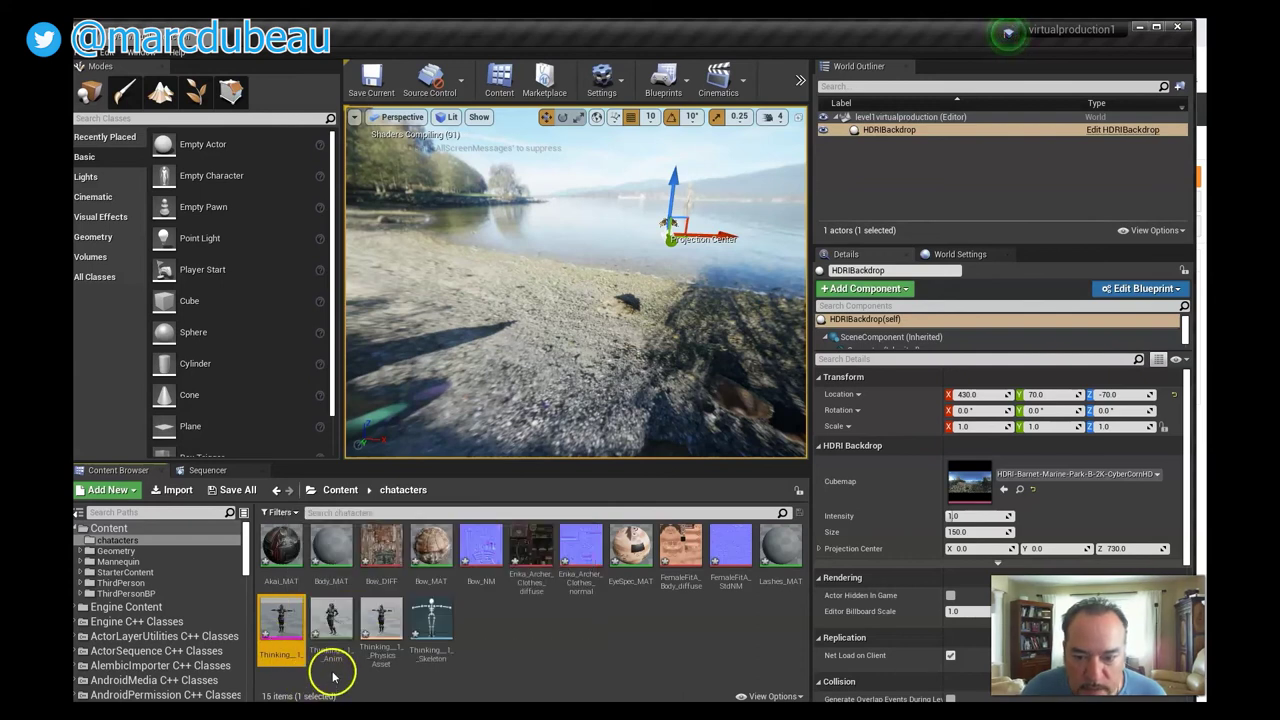
{"action": "mouse_move", "coordinate": [445, 564]}
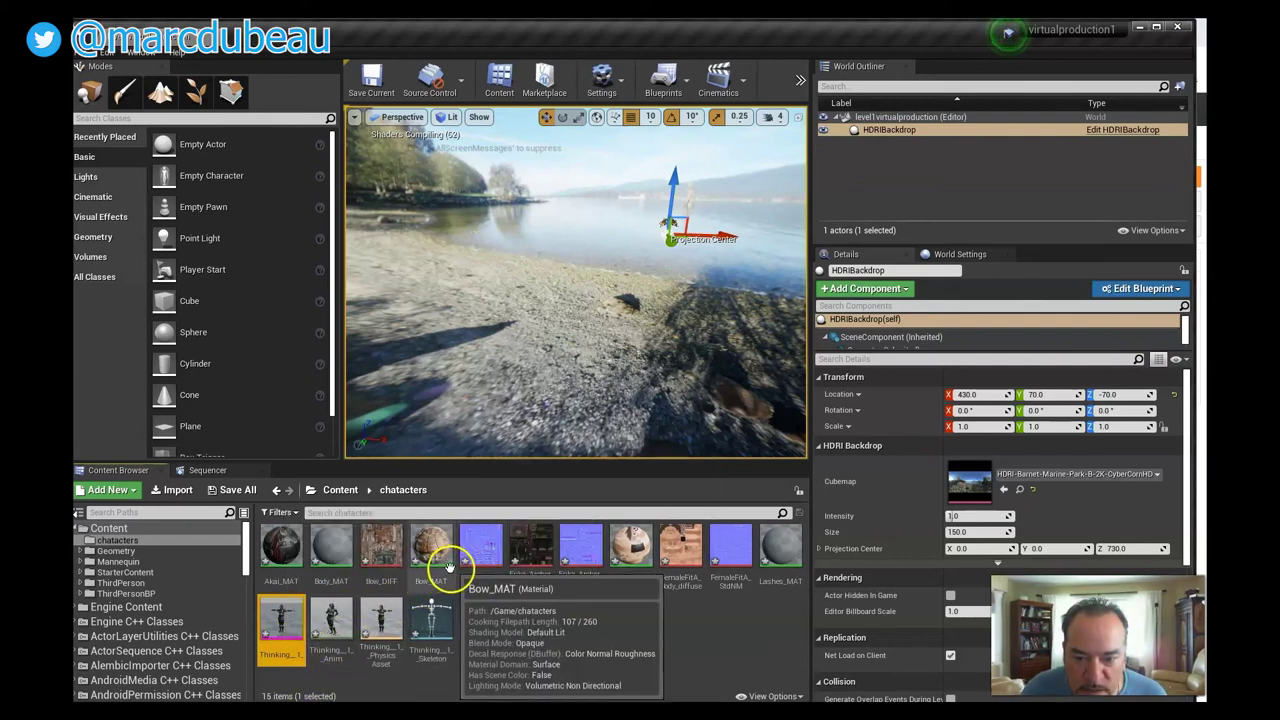
{"action": "mouse_move", "coordinate": [487, 577]}
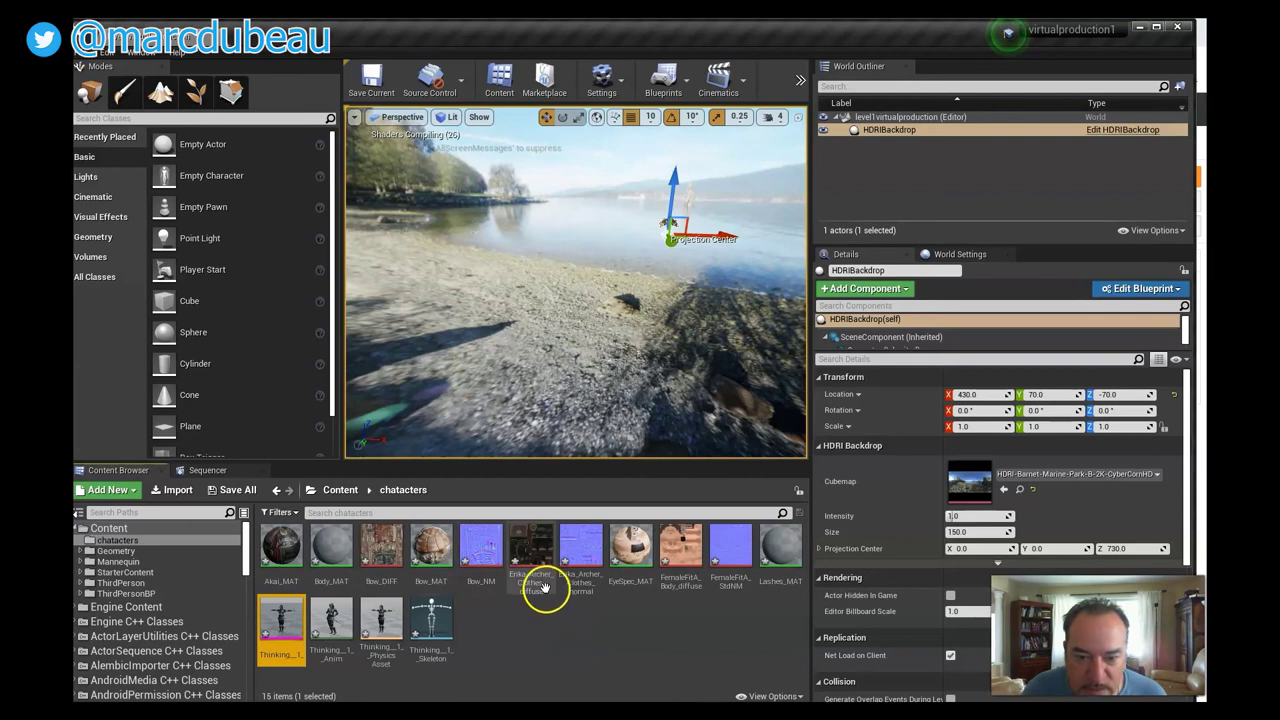
{"action": "mouse_move", "coordinate": [547, 580]}
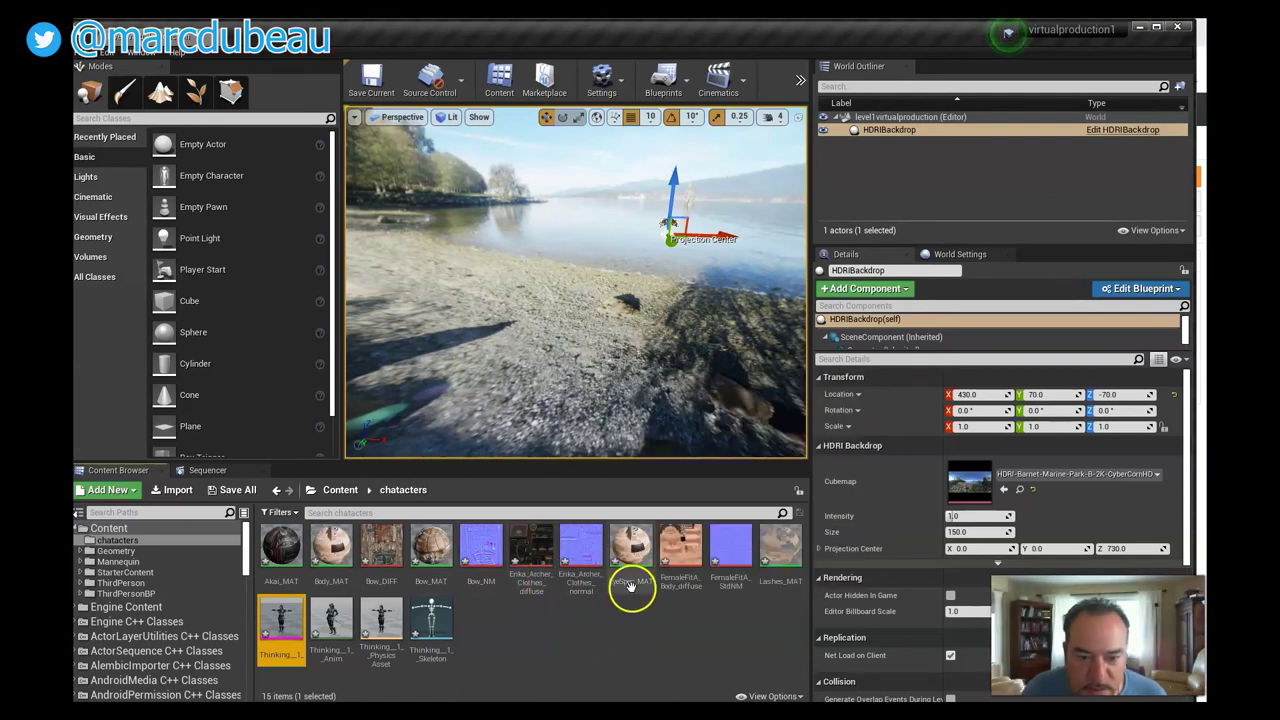
{"action": "mouse_move", "coordinate": [627, 581]}
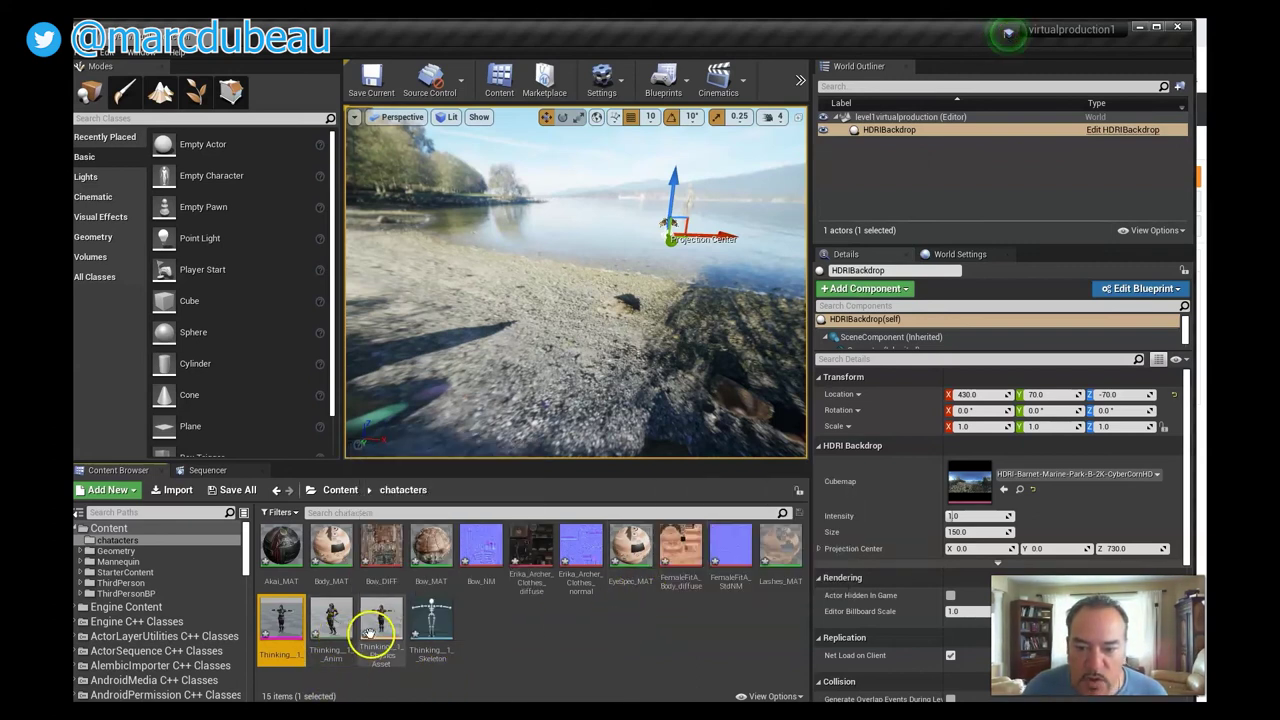
Place the Thinking__1__Anim asset on the beach in the level and lower it to about Z 440
{"action": "left_click_drag", "start_coordinate": [331, 625], "coordinate": [609, 290]}
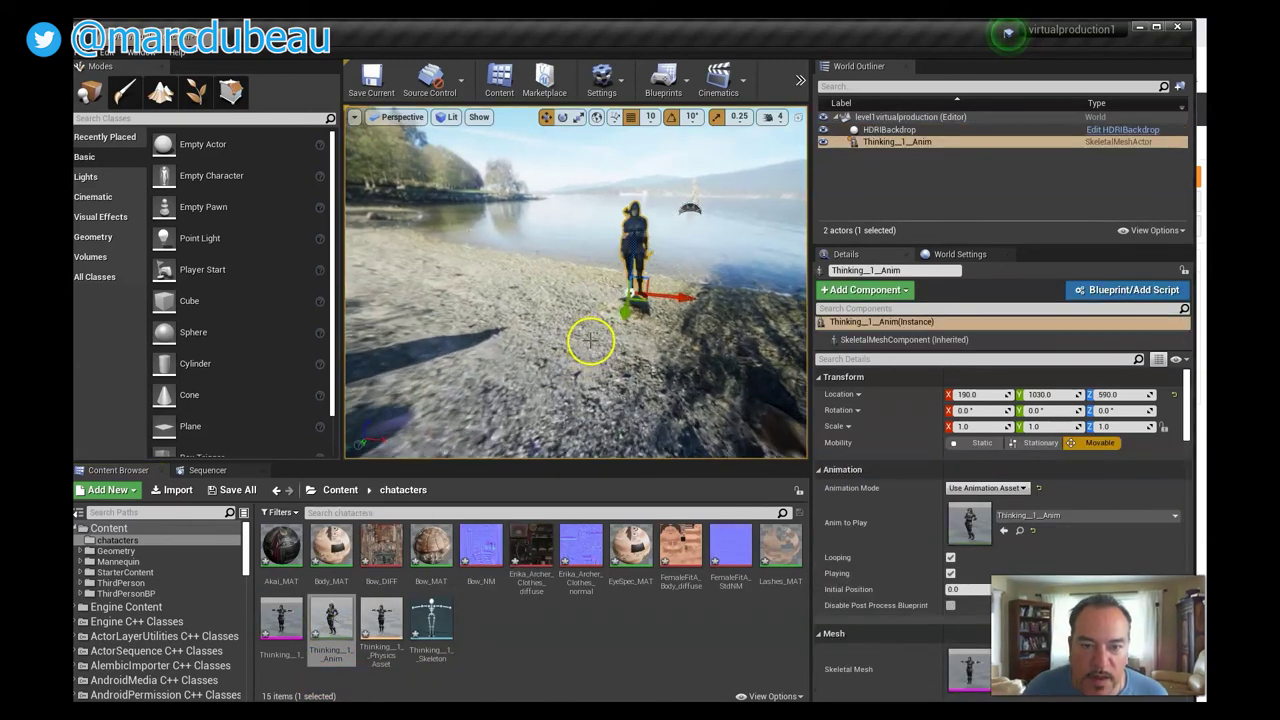
{"action": "left_click_drag", "start_coordinate": [614, 268], "coordinate": [623, 308]}
{"action": "key", "text": "f"}
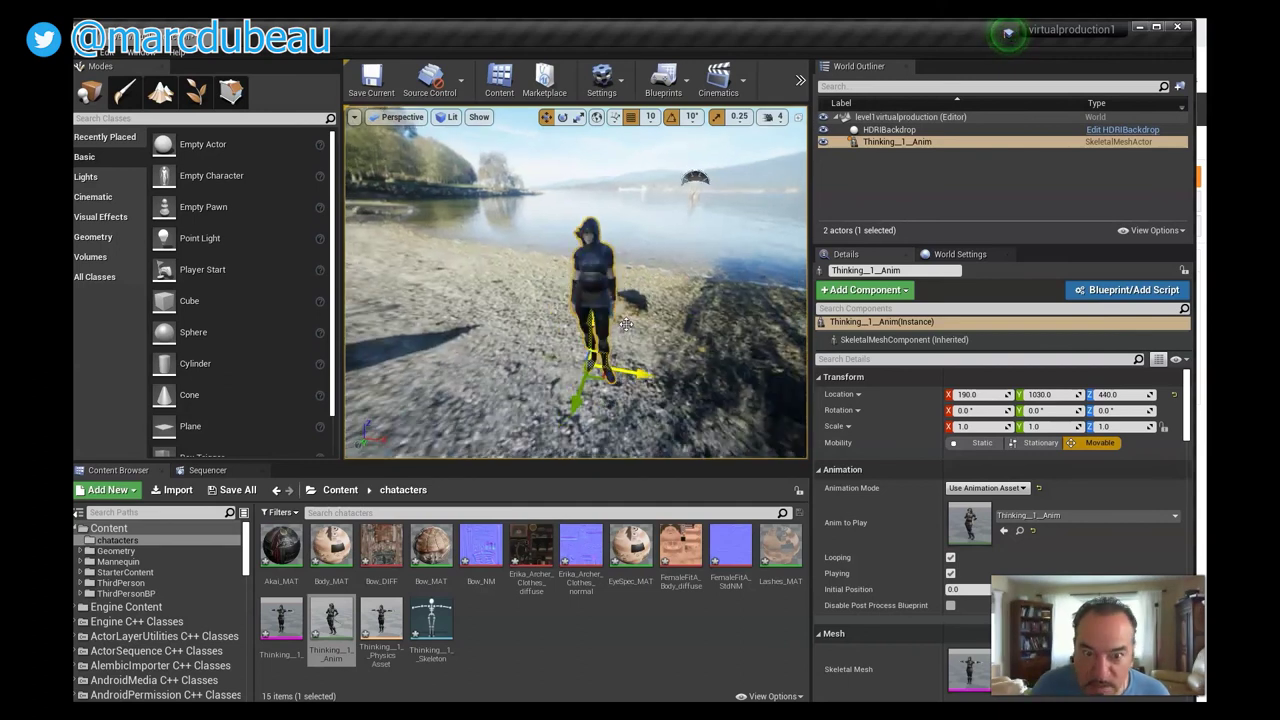
{"action": "scroll", "coordinate": [627, 318], "scroll_direction": "down", "scroll_amount": 5}
{"action": "scroll", "coordinate": [608, 333], "scroll_direction": "up", "scroll_amount": 5}
{"action": "scroll", "coordinate": [608, 333], "scroll_direction": "down", "scroll_amount": 6}
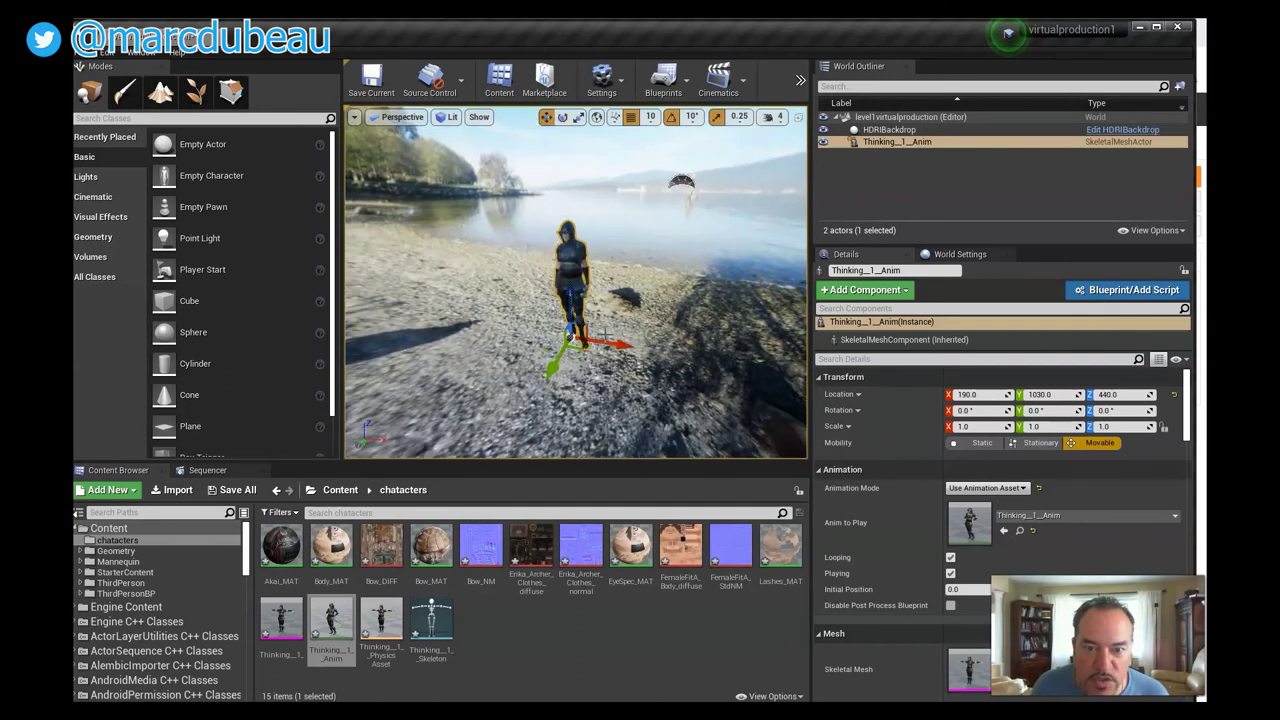
Move the archer across the beach to a location of about X 210, Y 380, Z 360
{"action": "left_click_drag", "start_coordinate": [561, 361], "coordinate": [612, 291]}
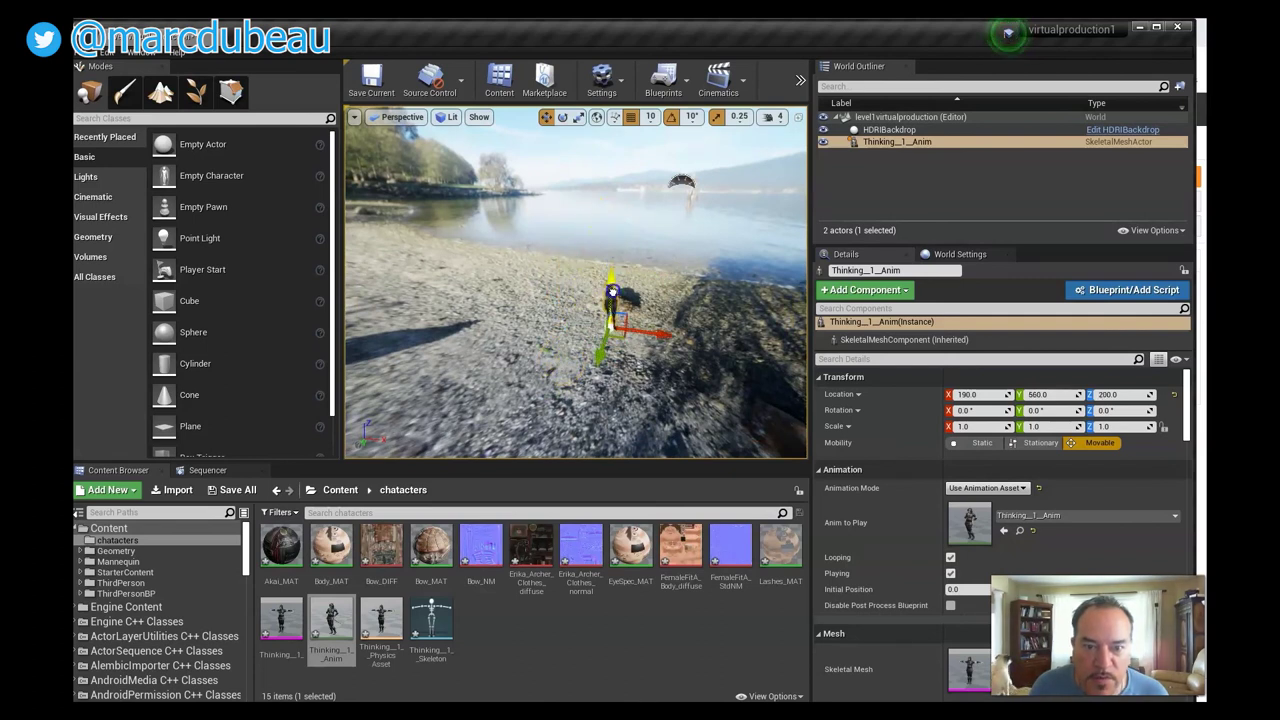
{"action": "left_click_drag", "start_coordinate": [599, 375], "coordinate": [606, 345]}
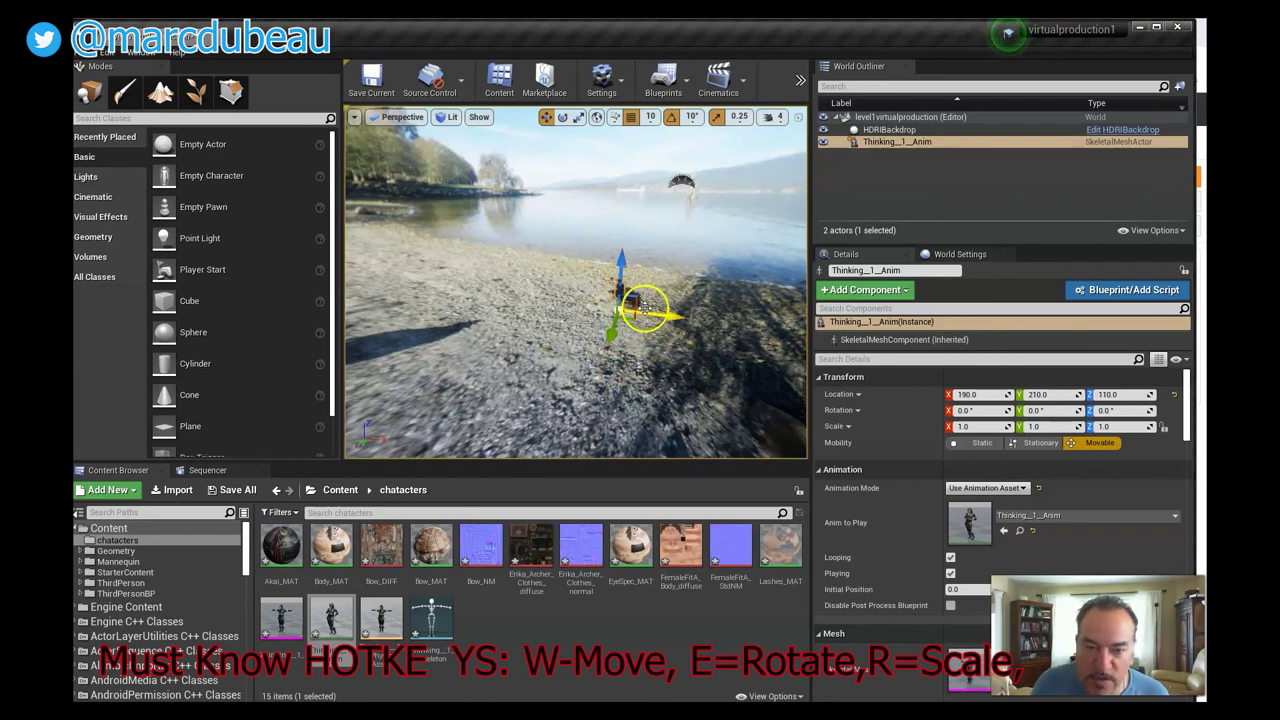
{"action": "key", "text": "e"}
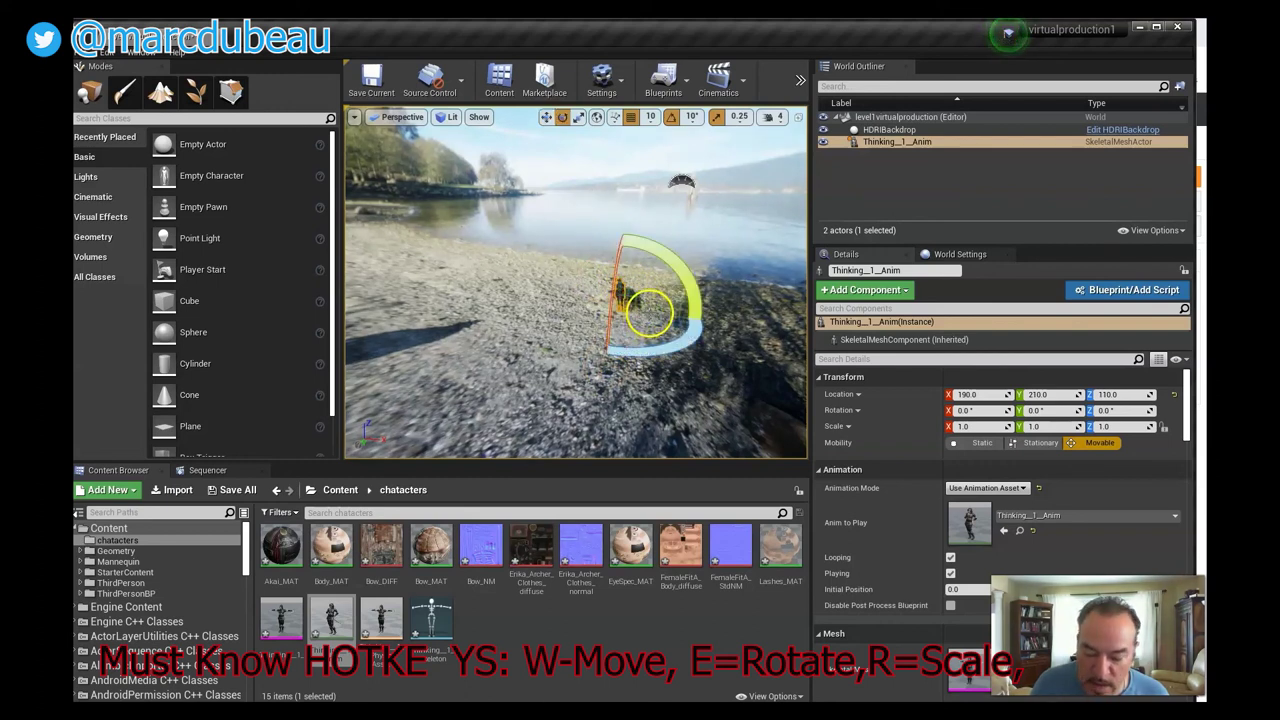
{"action": "key", "text": "r"}
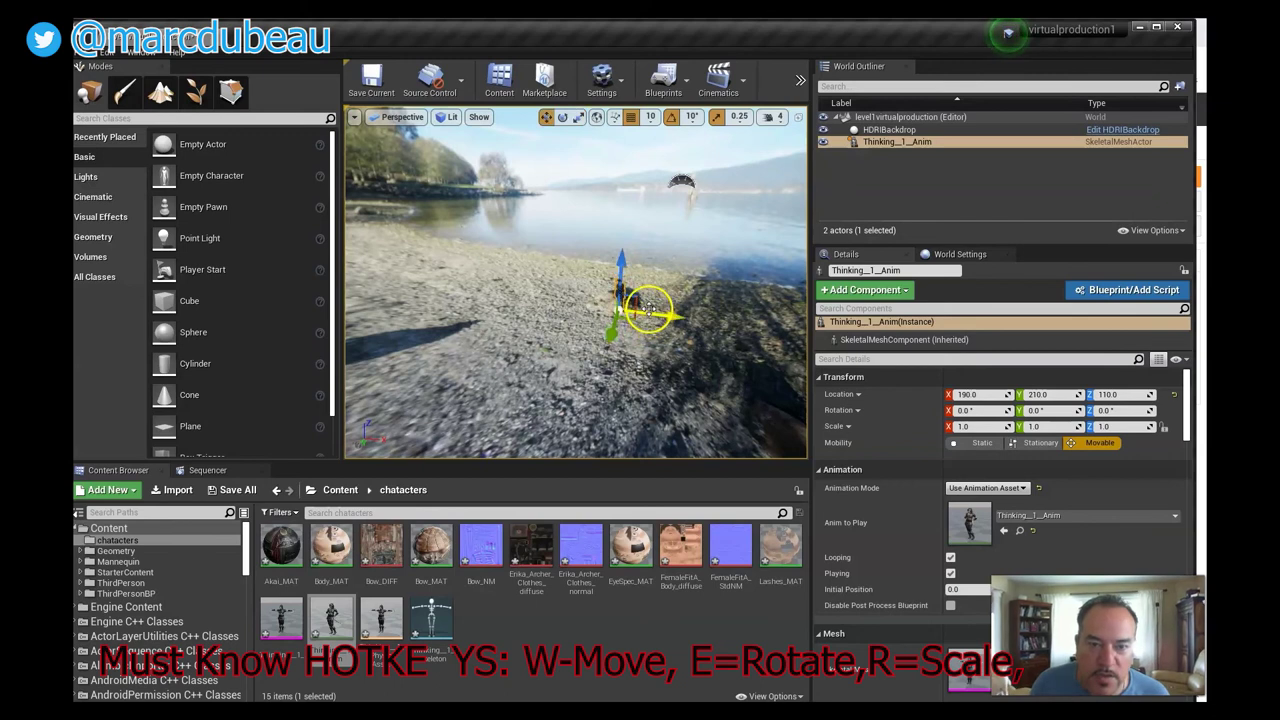
{"action": "key", "text": "w"}
{"action": "left_click_drag", "start_coordinate": [620, 263], "coordinate": [670, 268]}
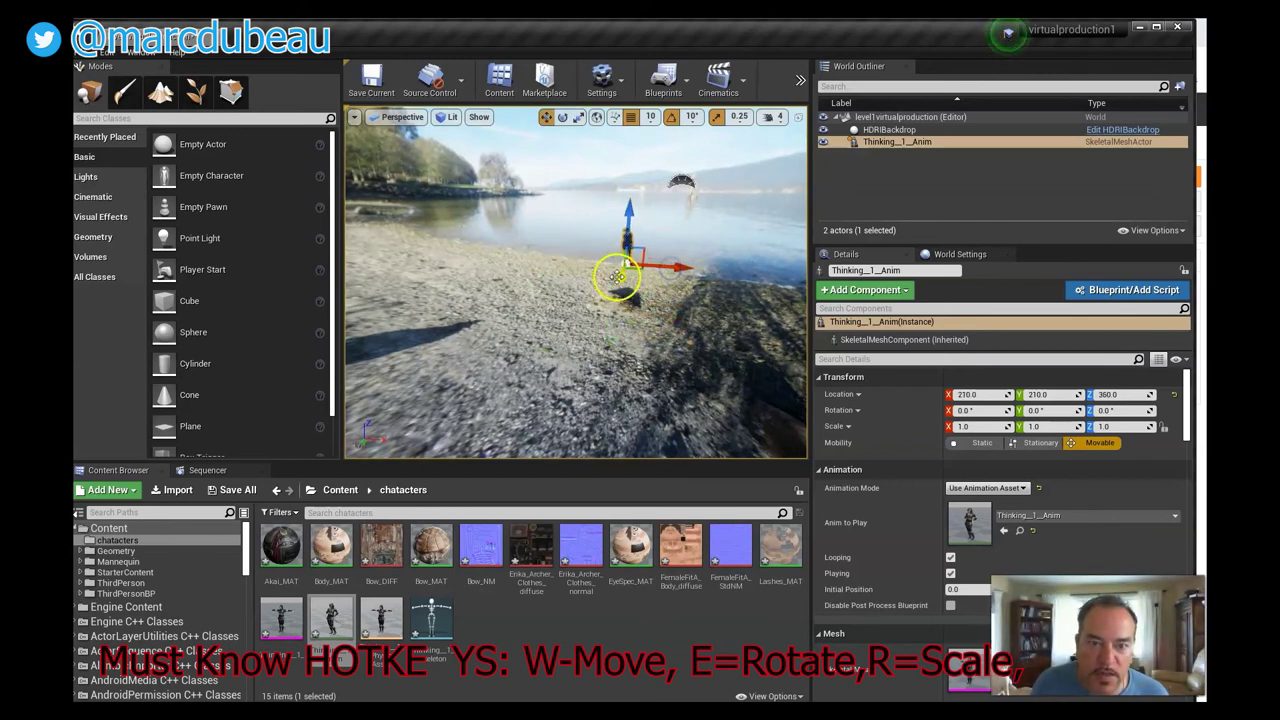
Rotate the archer about 80° around the Z axis and scale it uniformly to 1.25
{"action": "key", "text": "e"}
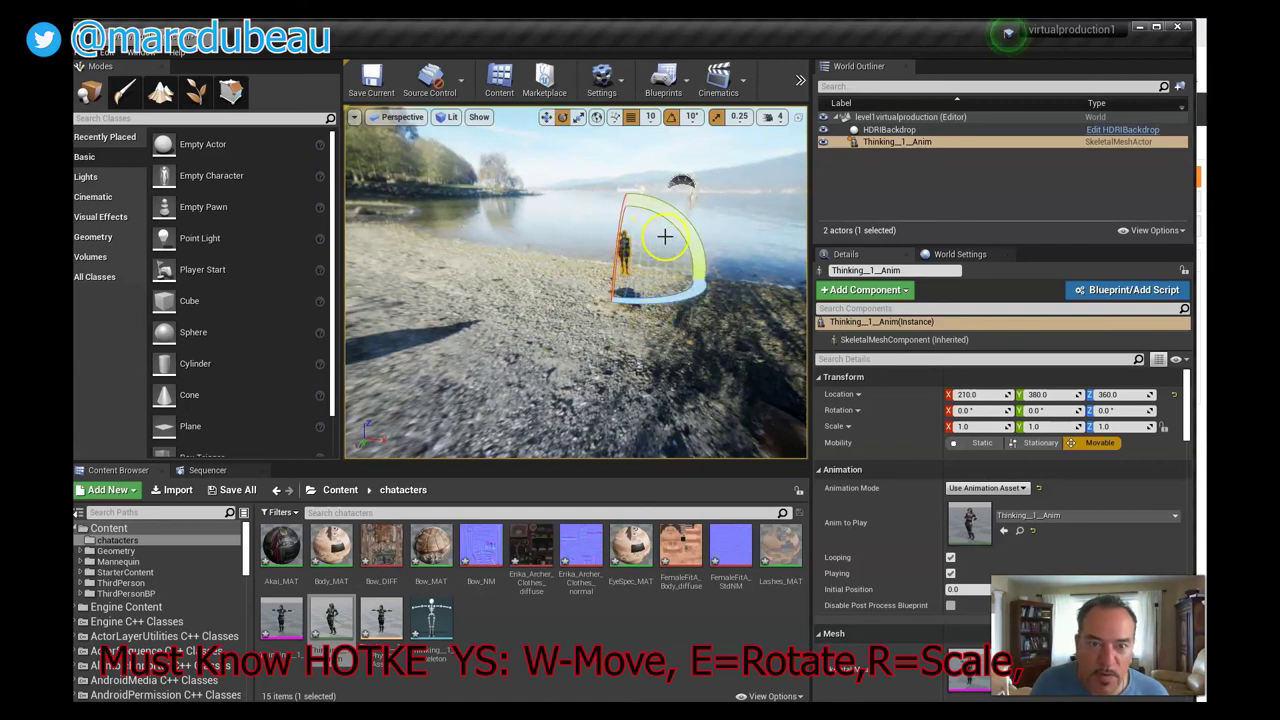
{"action": "left_click_drag", "start_coordinate": [664, 236], "coordinate": [551, 337]}
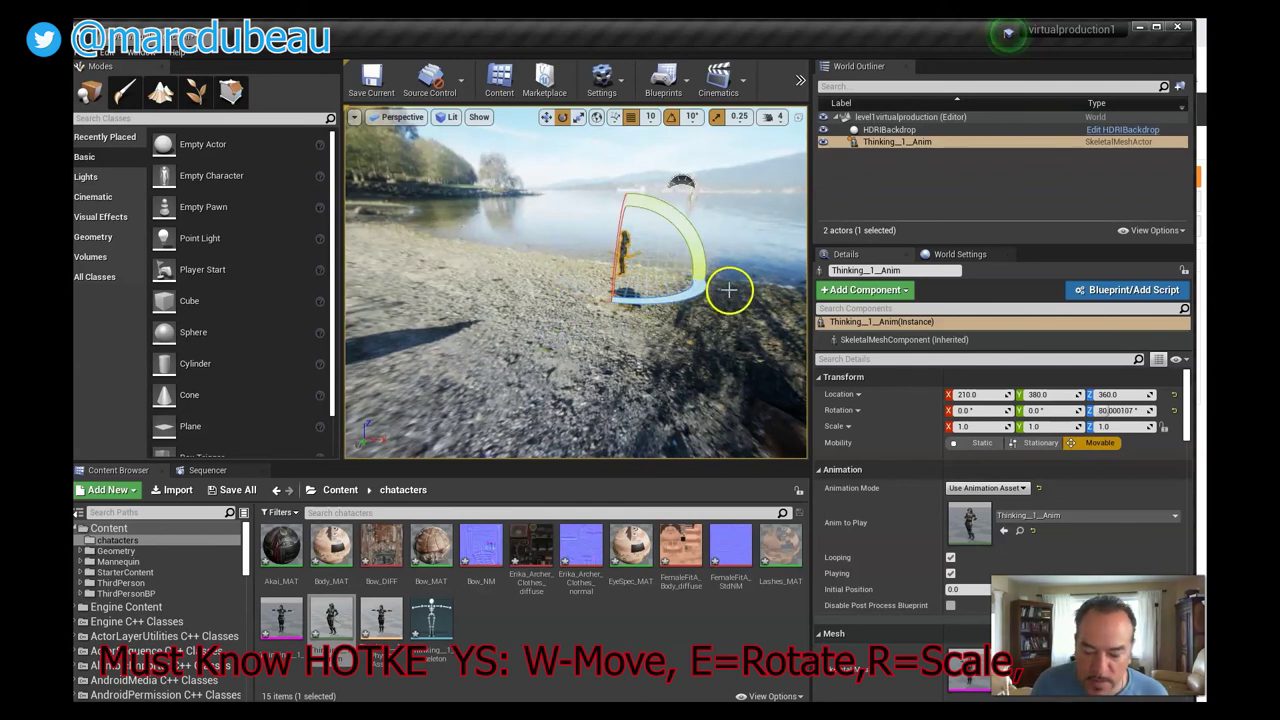
{"action": "key", "text": "r"}
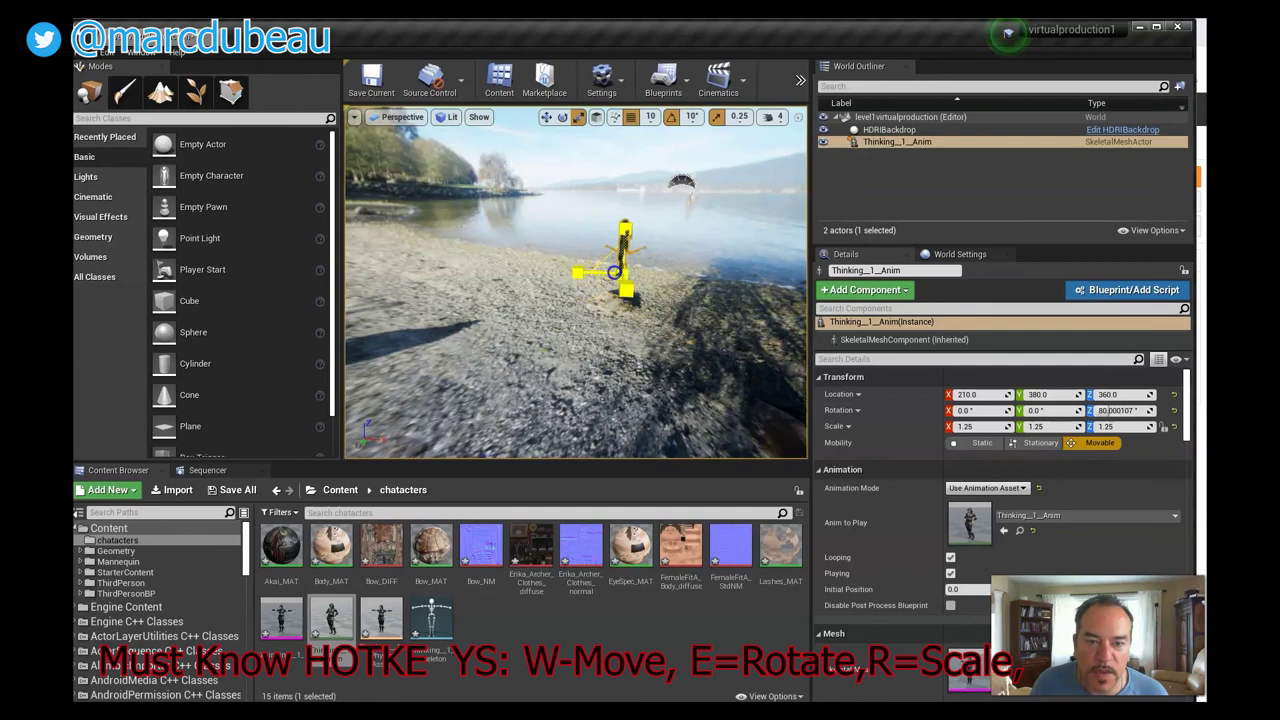
{"action": "left_click", "coordinate": [737, 293]}
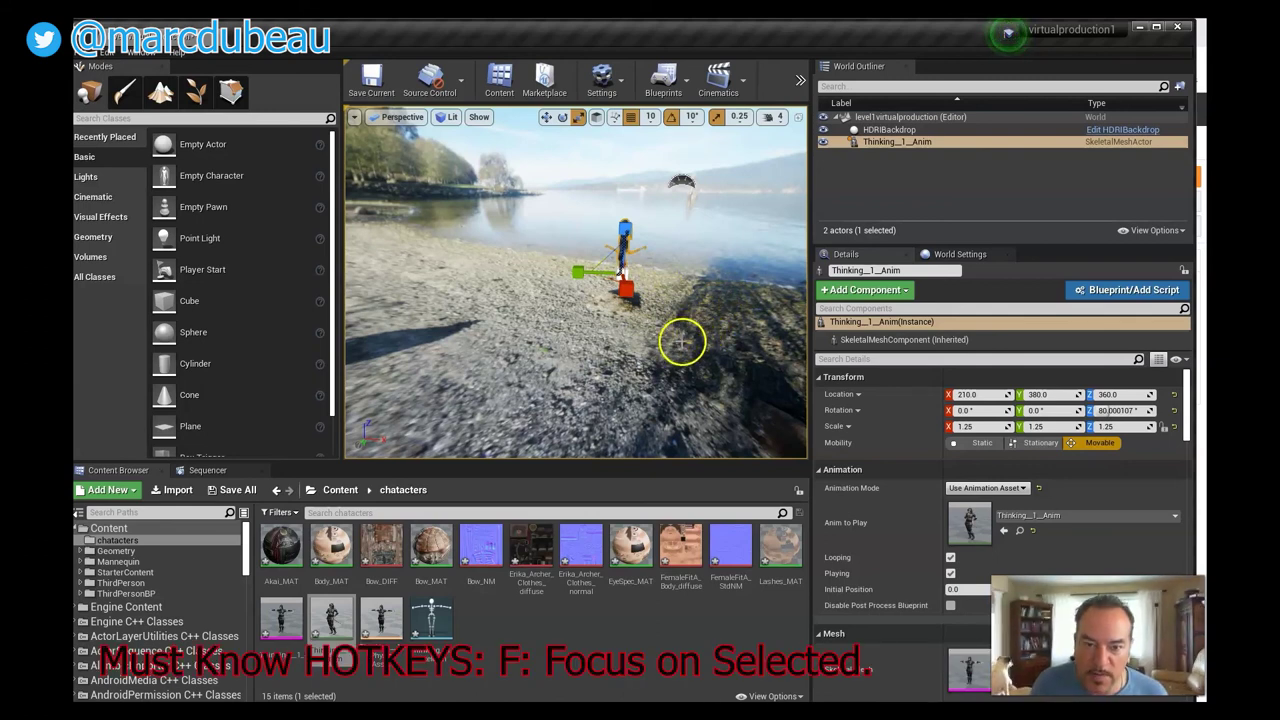
Lower the archer toward the beach ground to a Z location of about -60
{"action": "key", "text": "f"}
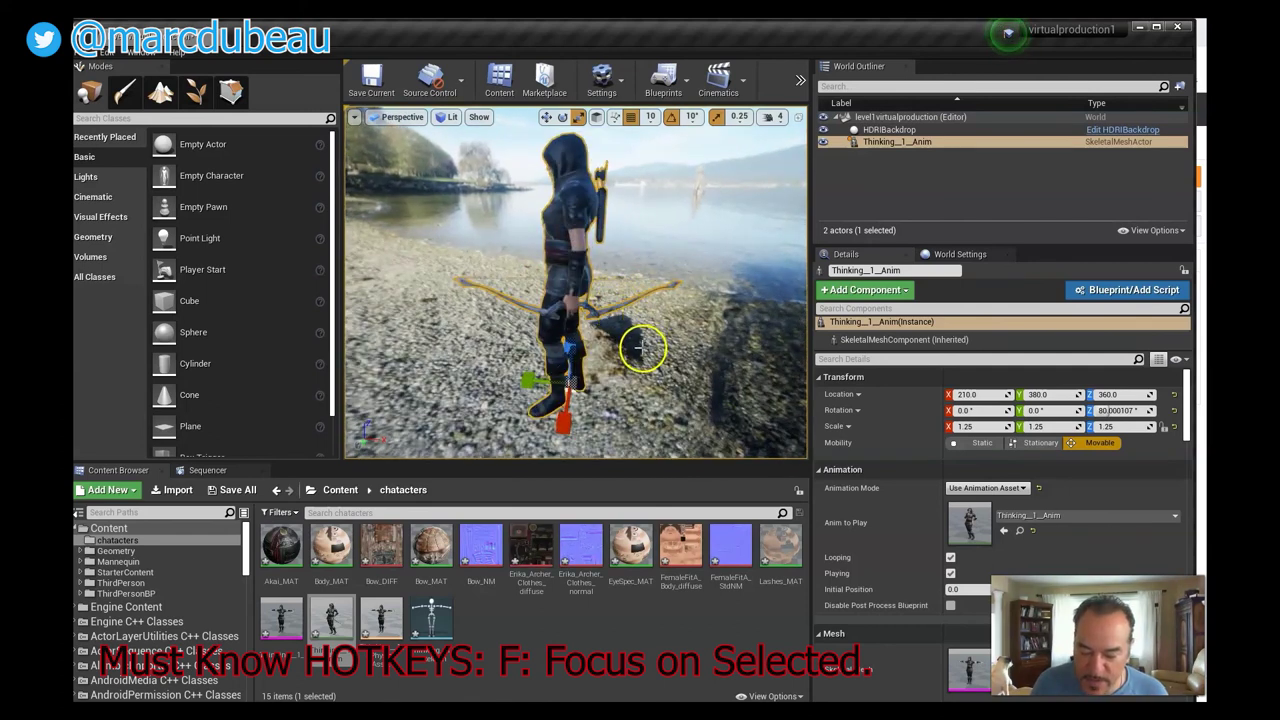
{"action": "left_click_drag", "start_coordinate": [626, 343], "coordinate": [804, 349], "text": "alt"}
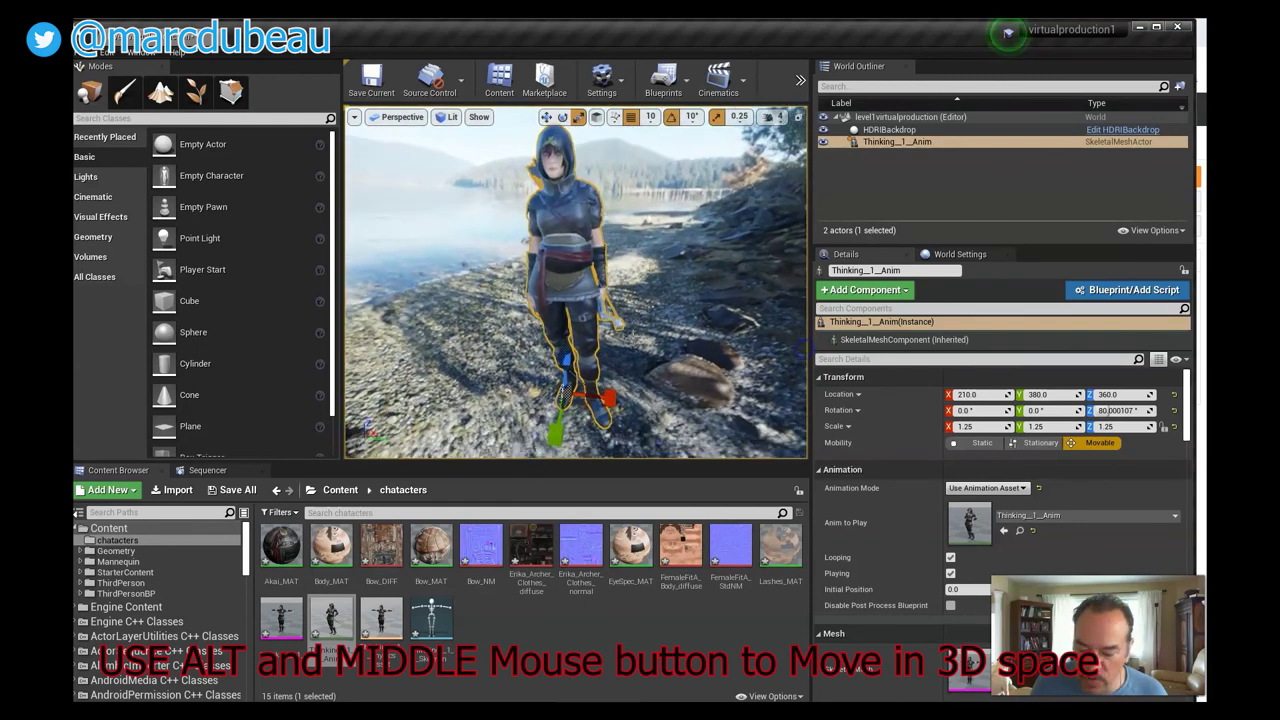
{"action": "key", "text": "w"}
{"action": "left_click_drag", "start_coordinate": [543, 314], "coordinate": [580, 410]}
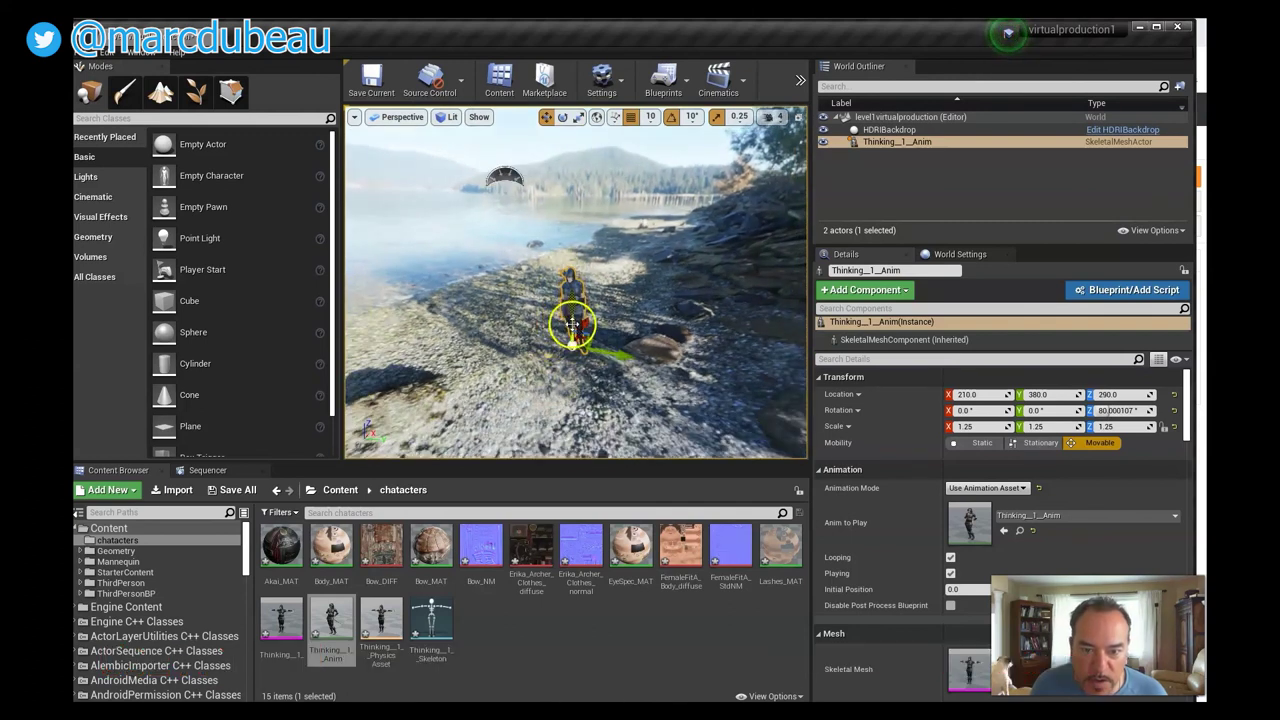
{"action": "left_click_drag", "start_coordinate": [574, 309], "coordinate": [574, 418]}
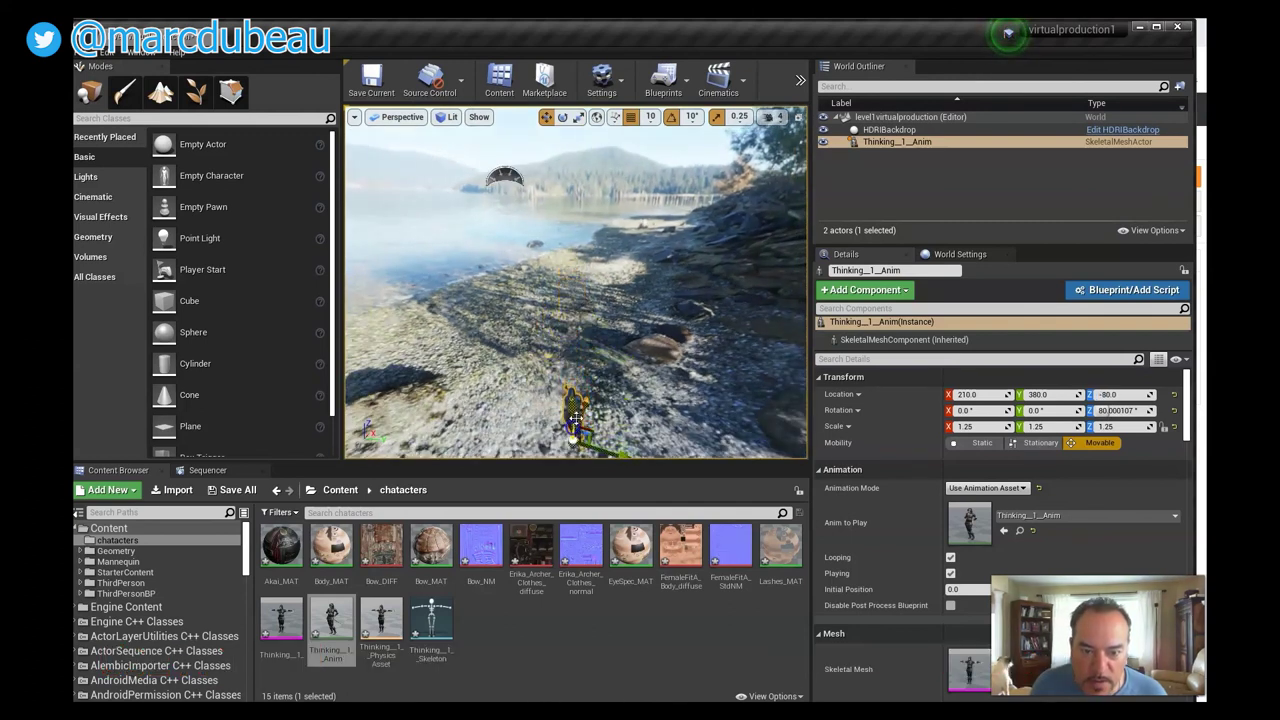
{"action": "key", "text": "f"}
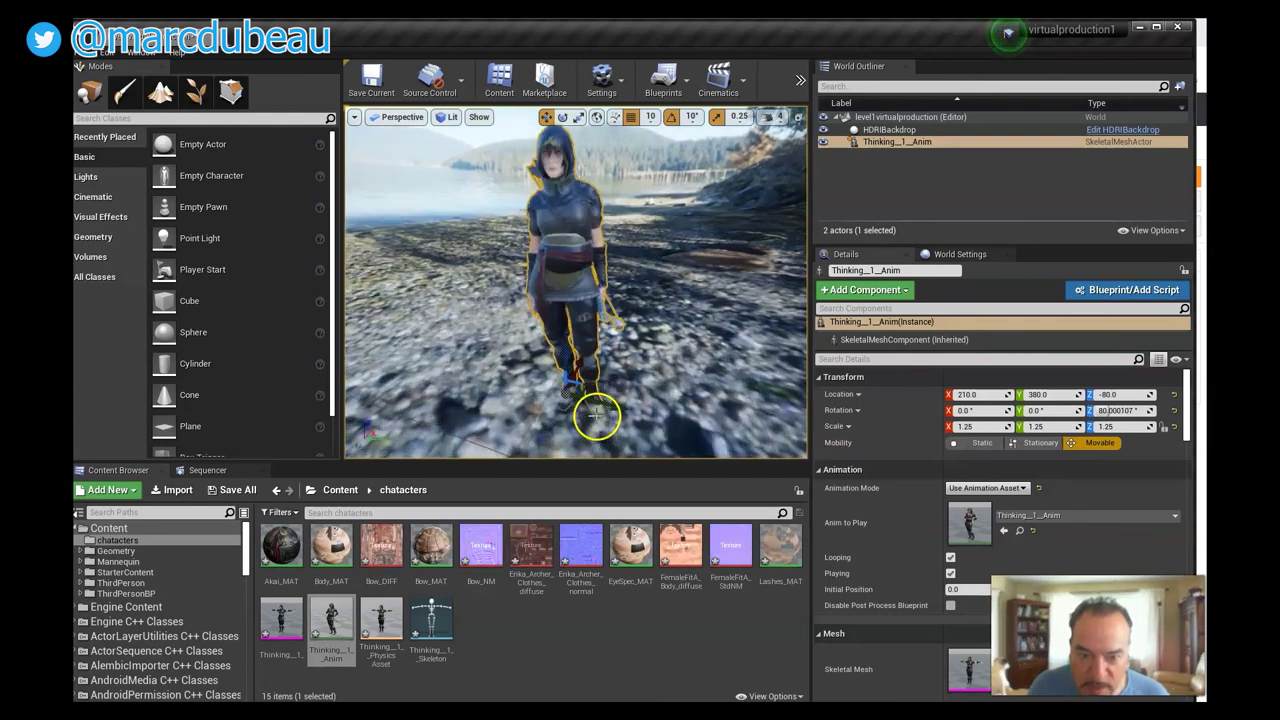
{"action": "left_click_drag", "start_coordinate": [567, 357], "coordinate": [572, 336]}
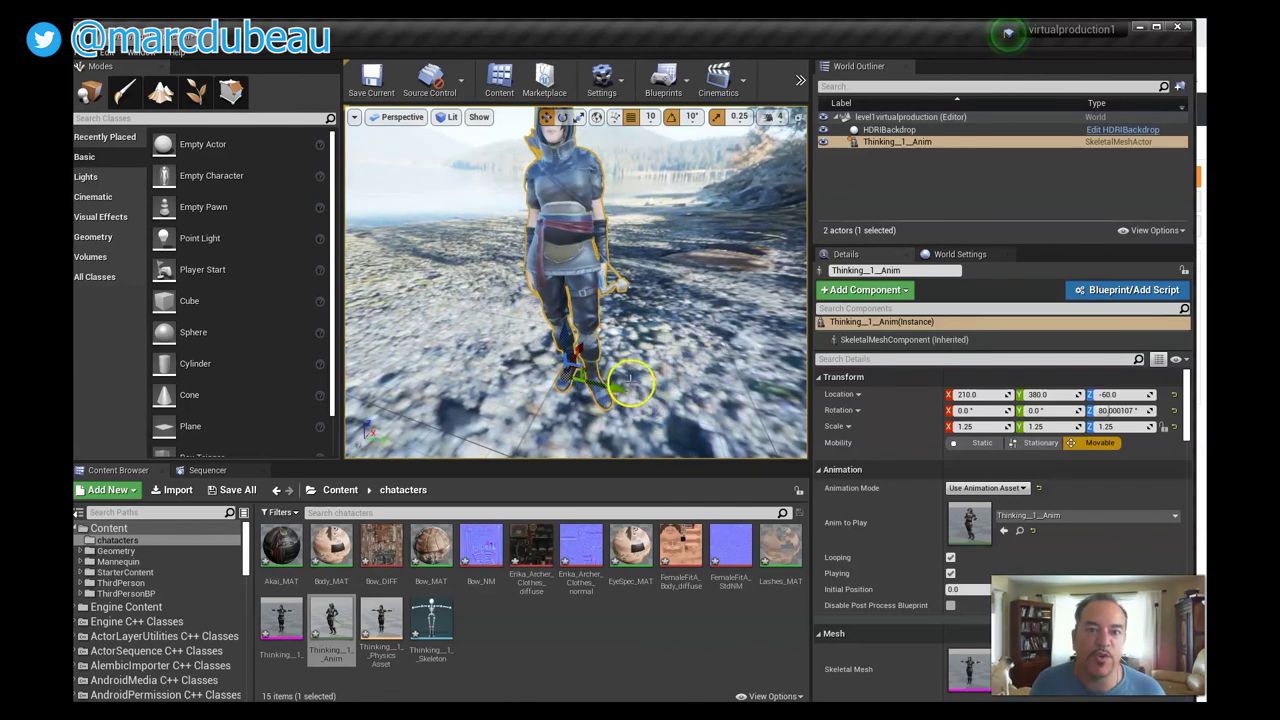
Fine-tune the archer's height to Z -70 and check how the feet meet the ground
{"action": "scroll", "coordinate": [620, 377], "scroll_direction": "down", "scroll_amount": 3}
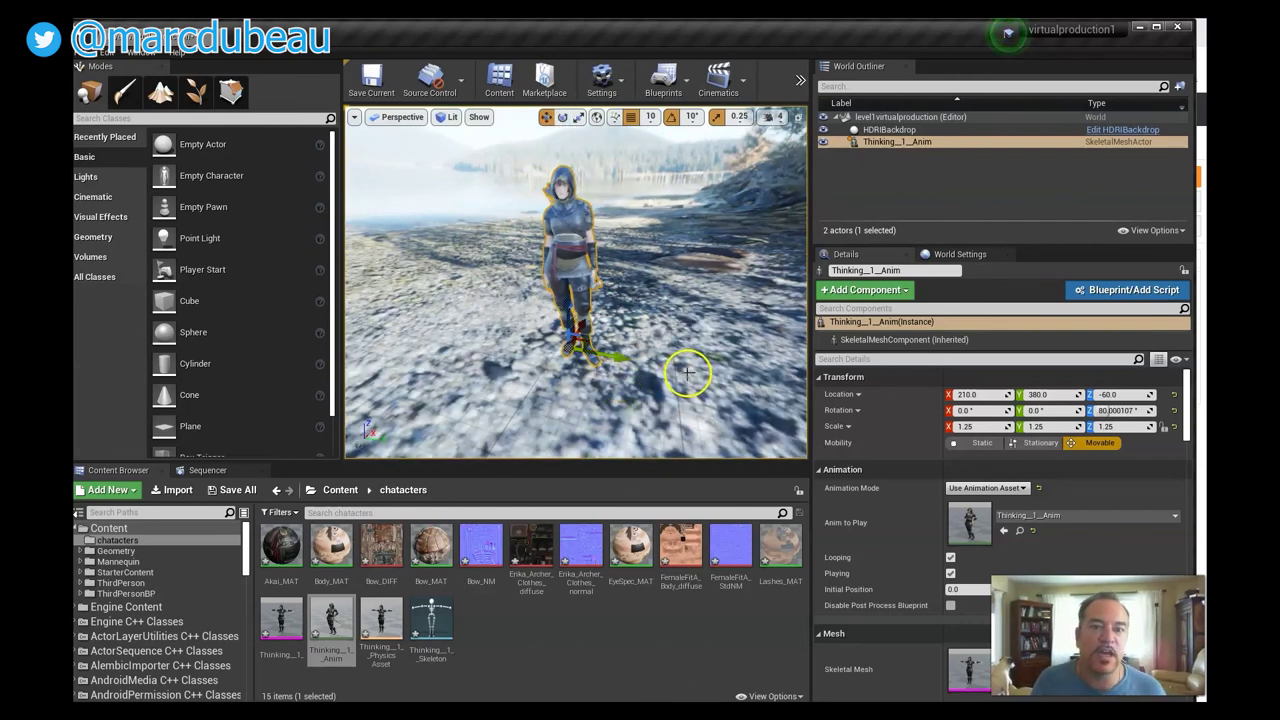
{"action": "scroll", "coordinate": [688, 373], "scroll_direction": "down", "scroll_amount": 3}
{"action": "scroll", "coordinate": [683, 378], "scroll_direction": "up", "scroll_amount": 2}
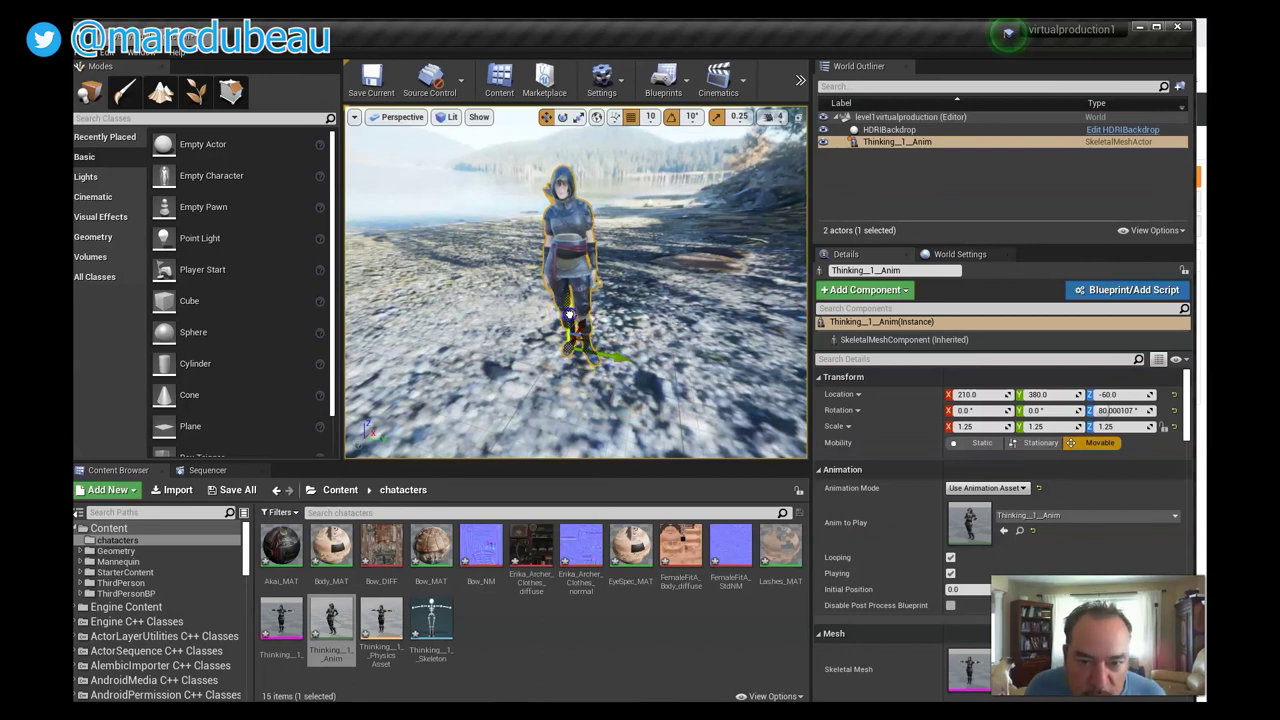
{"action": "left_click_drag", "start_coordinate": [569, 316], "coordinate": [573, 320]}
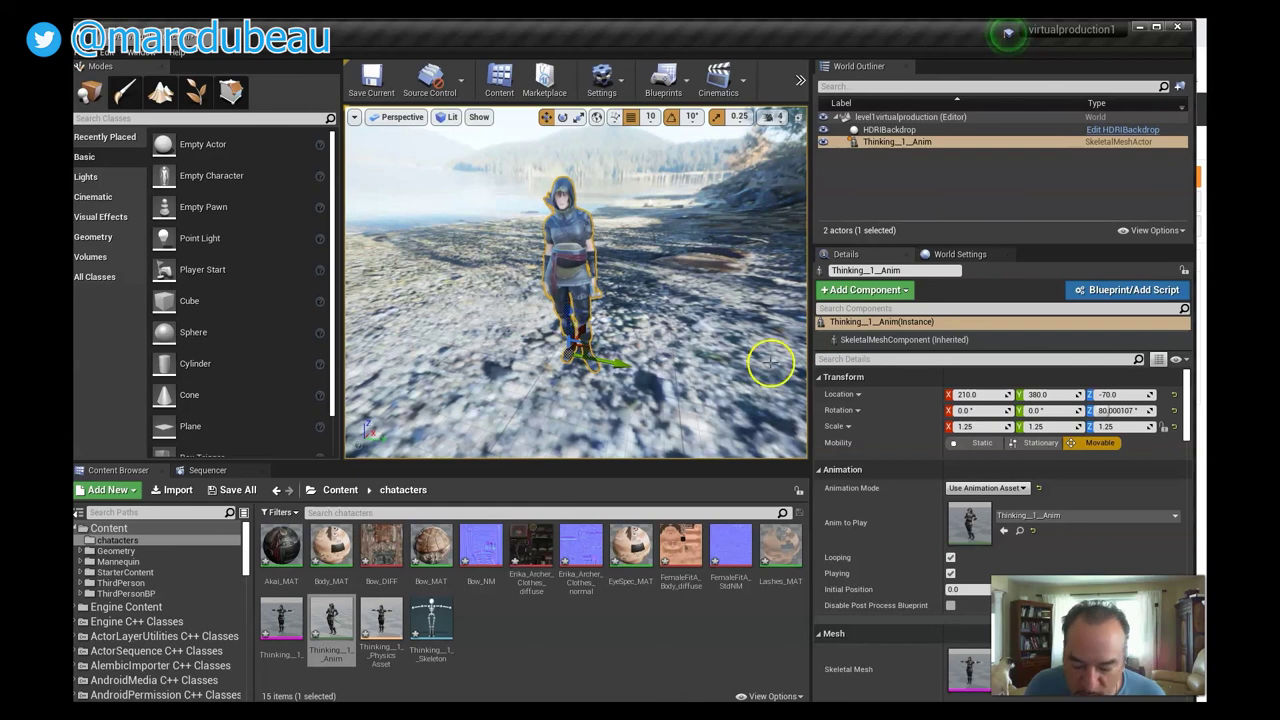
{"action": "scroll", "coordinate": [766, 366], "scroll_direction": "up", "scroll_amount": 5}
{"action": "scroll", "coordinate": [760, 375], "scroll_direction": "down", "scroll_amount": 4}
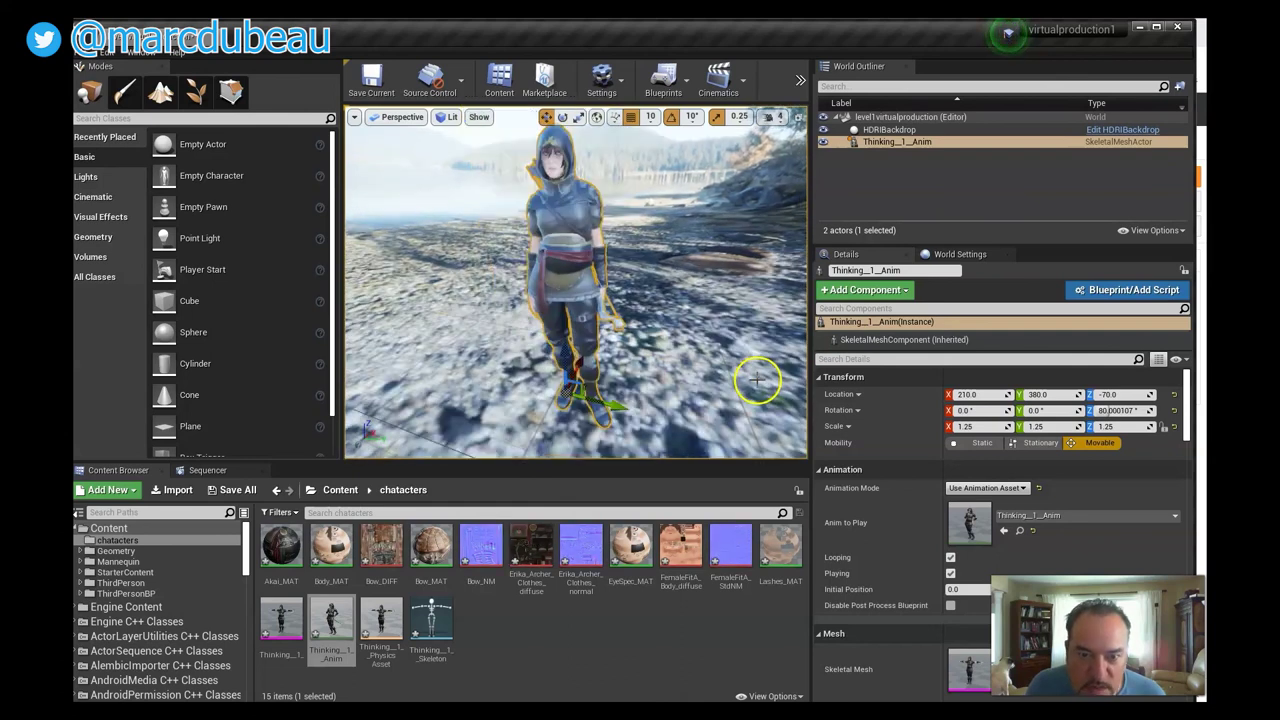
{"action": "scroll", "coordinate": [745, 374], "scroll_direction": "down", "scroll_amount": 3}
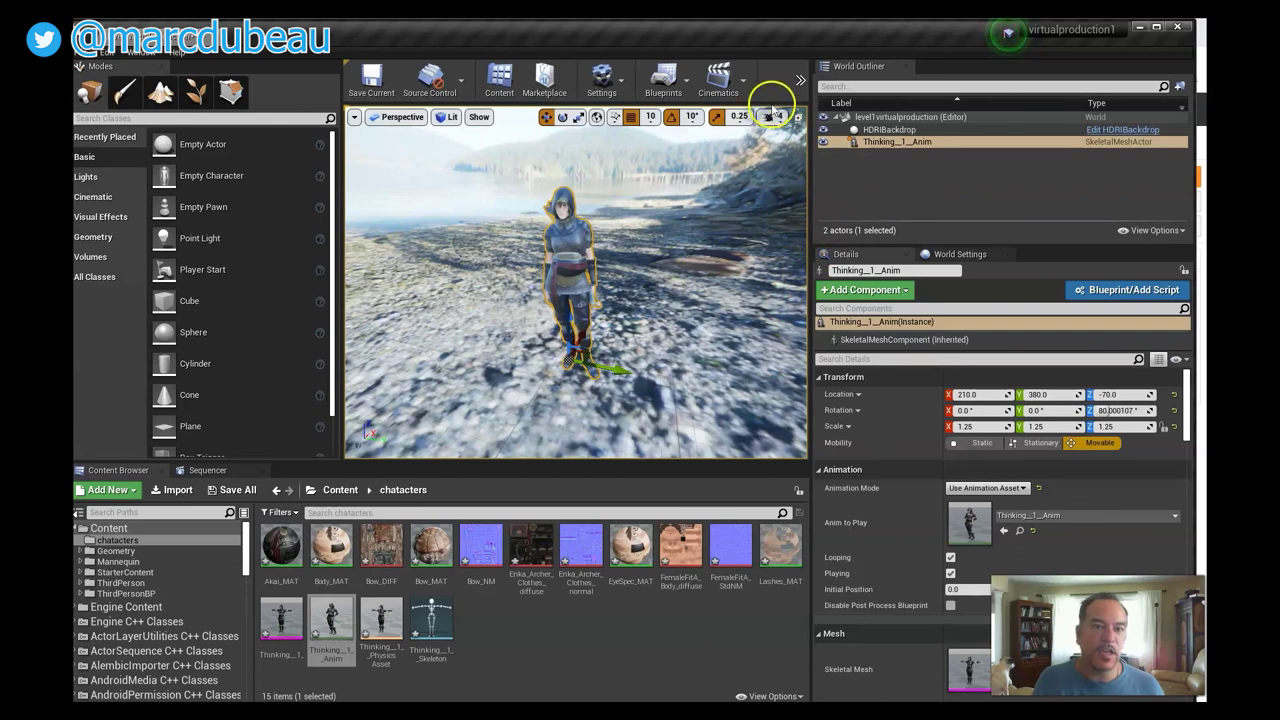
Play the level to preview the archer's animation in the scene, and end the play session
{"action": "left_click", "coordinate": [799, 80]}
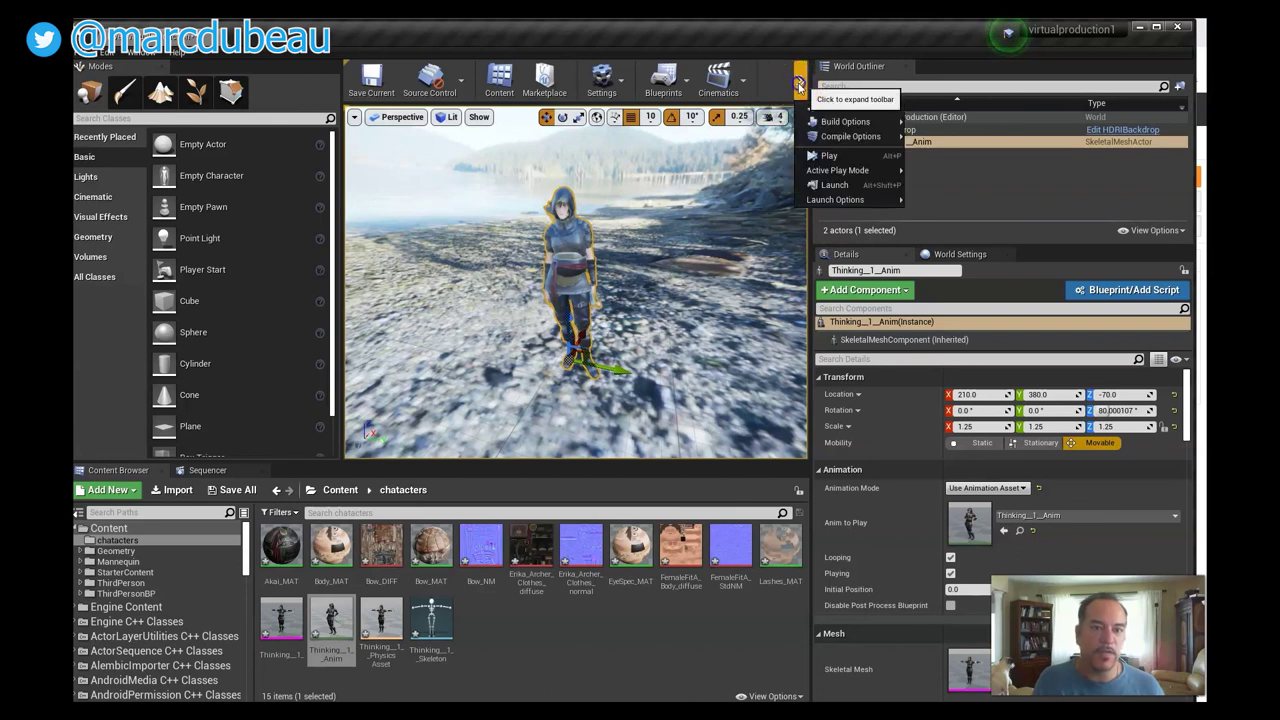
{"action": "left_click", "coordinate": [812, 158]}
{"action": "key", "text": "Escape"}
Check the chatacters folder and open the ThirdPersonBP folder inside the project's Content folder
{"action": "left_click", "coordinate": [345, 494]}
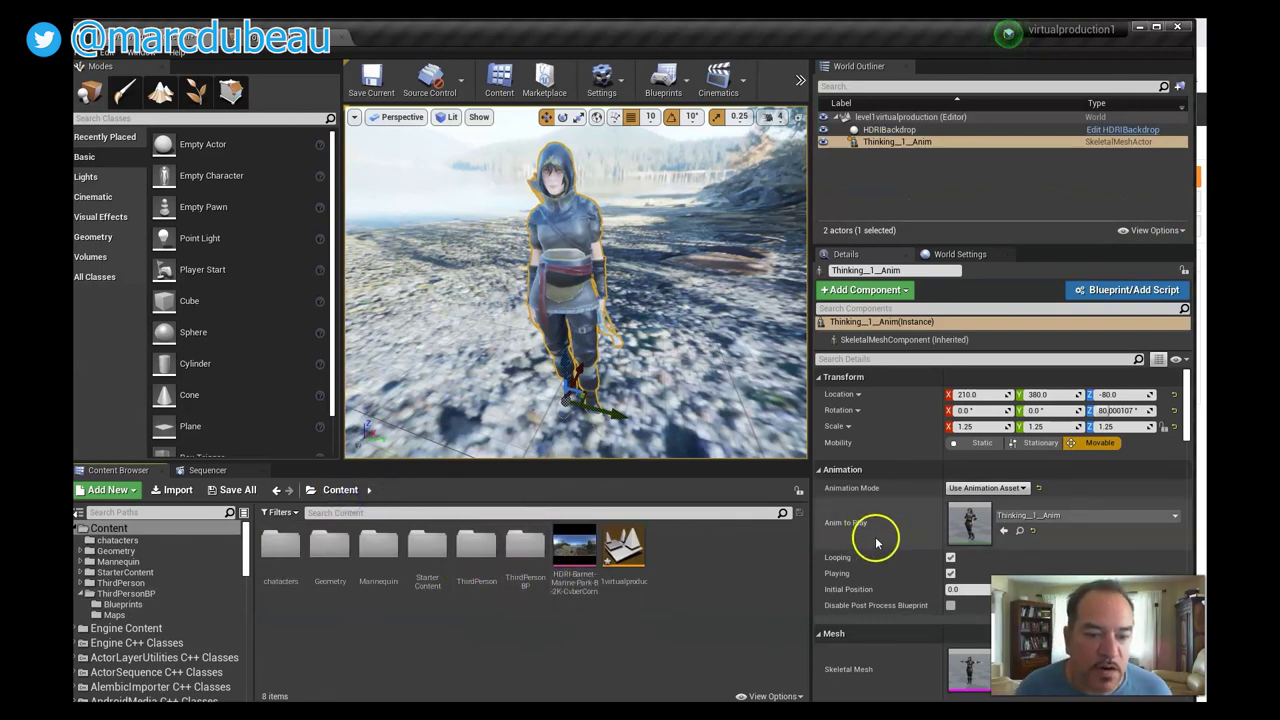
{"action": "double_click", "coordinate": [279, 569]}
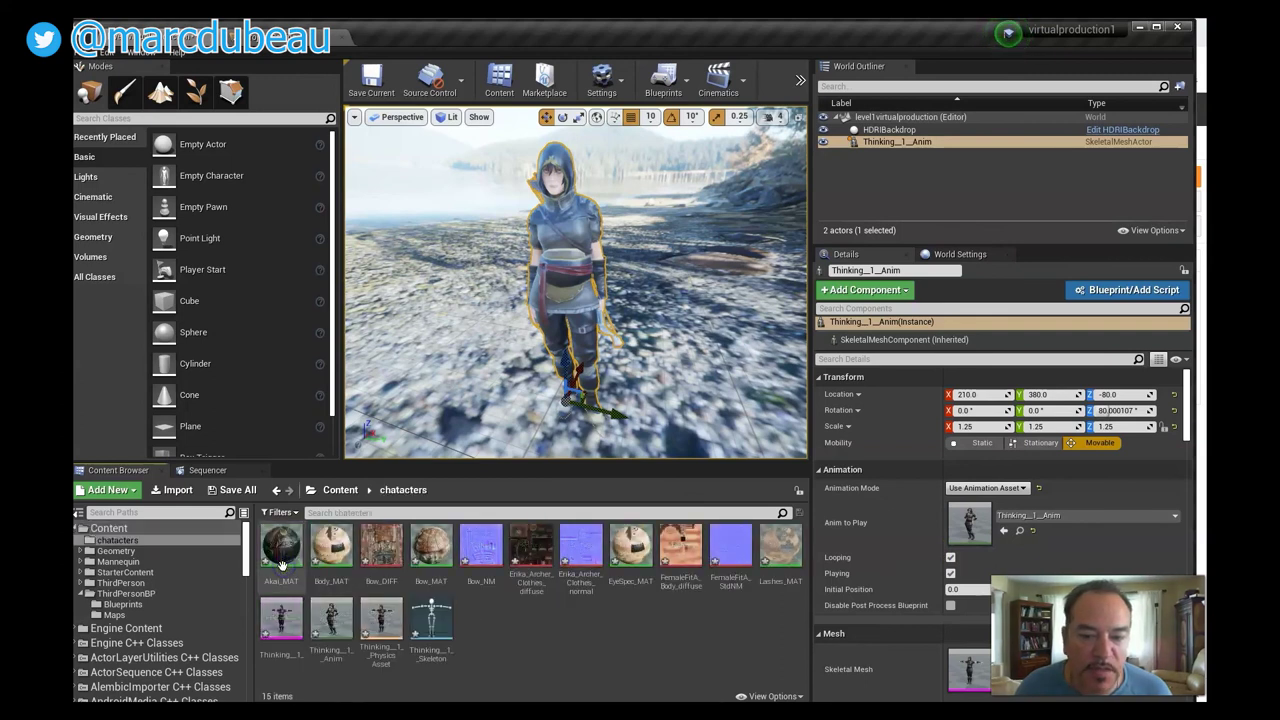
{"action": "left_click", "coordinate": [340, 495]}
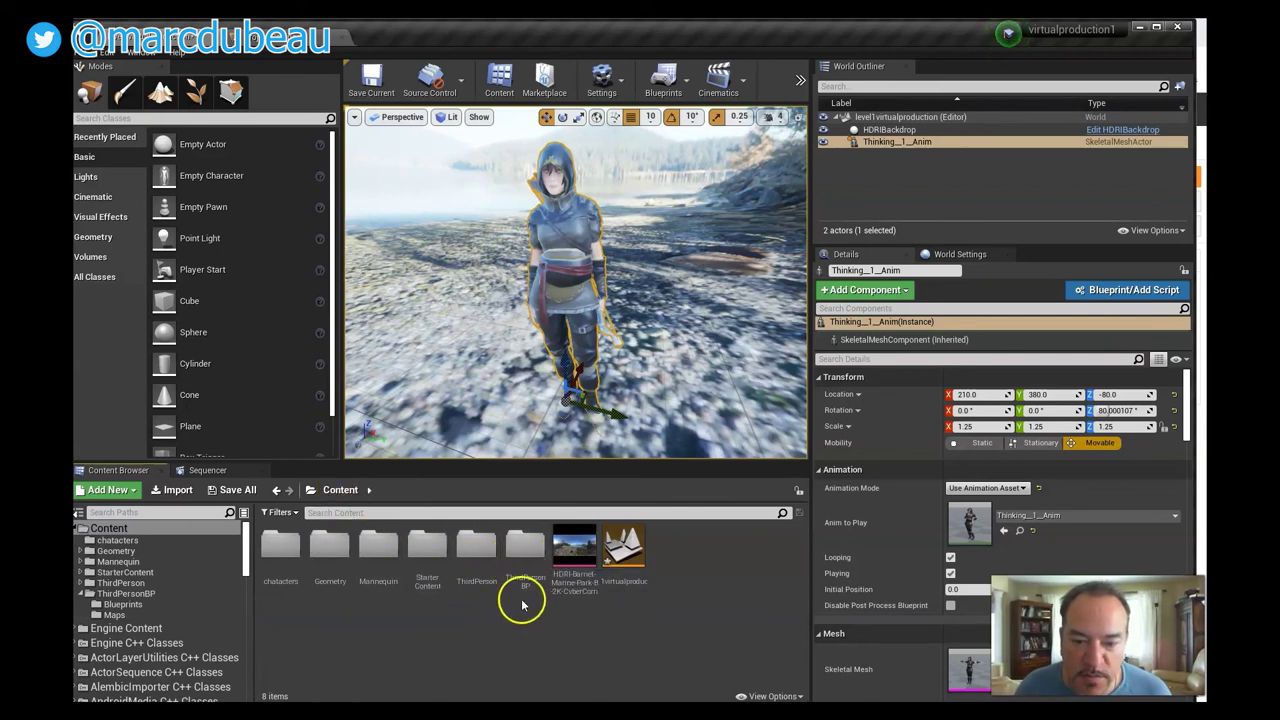
{"action": "double_click", "coordinate": [530, 557]}
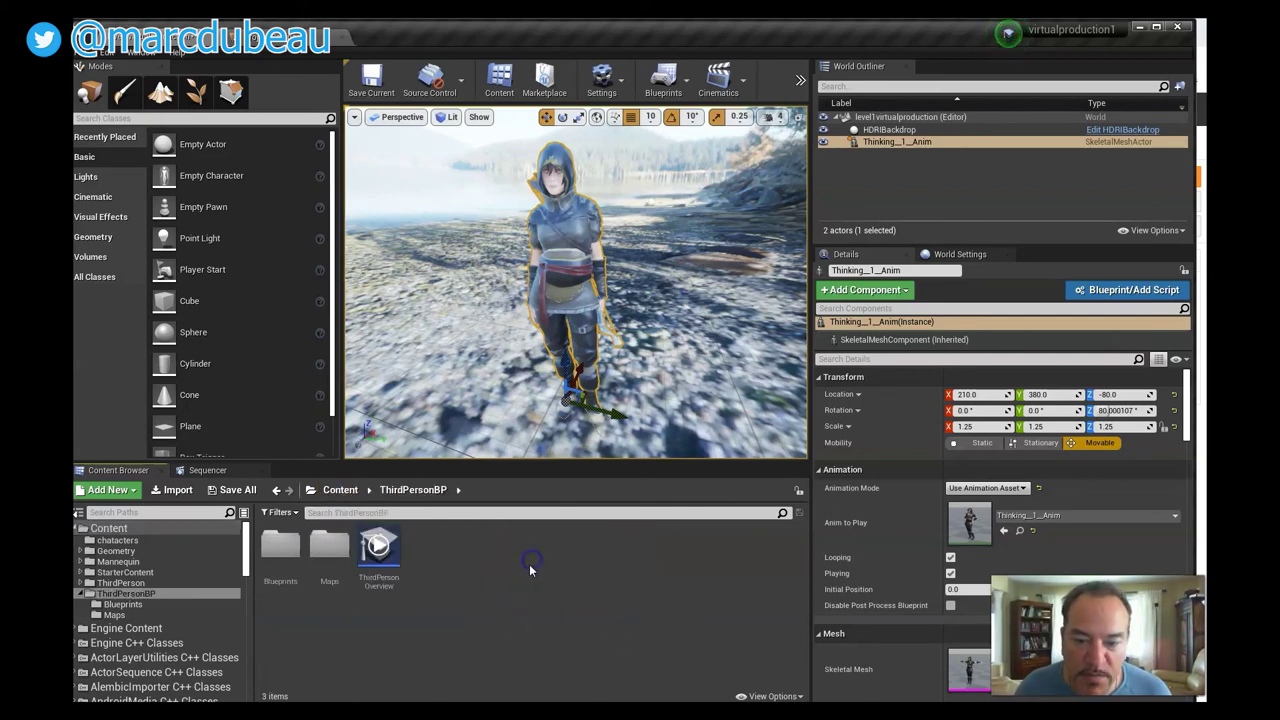
Delete the ThirdpersonGameMode blueprint from the ThirdPersonBP Blueprints folder
{"action": "double_click", "coordinate": [277, 556]}
{"action": "left_click", "coordinate": [333, 556]}
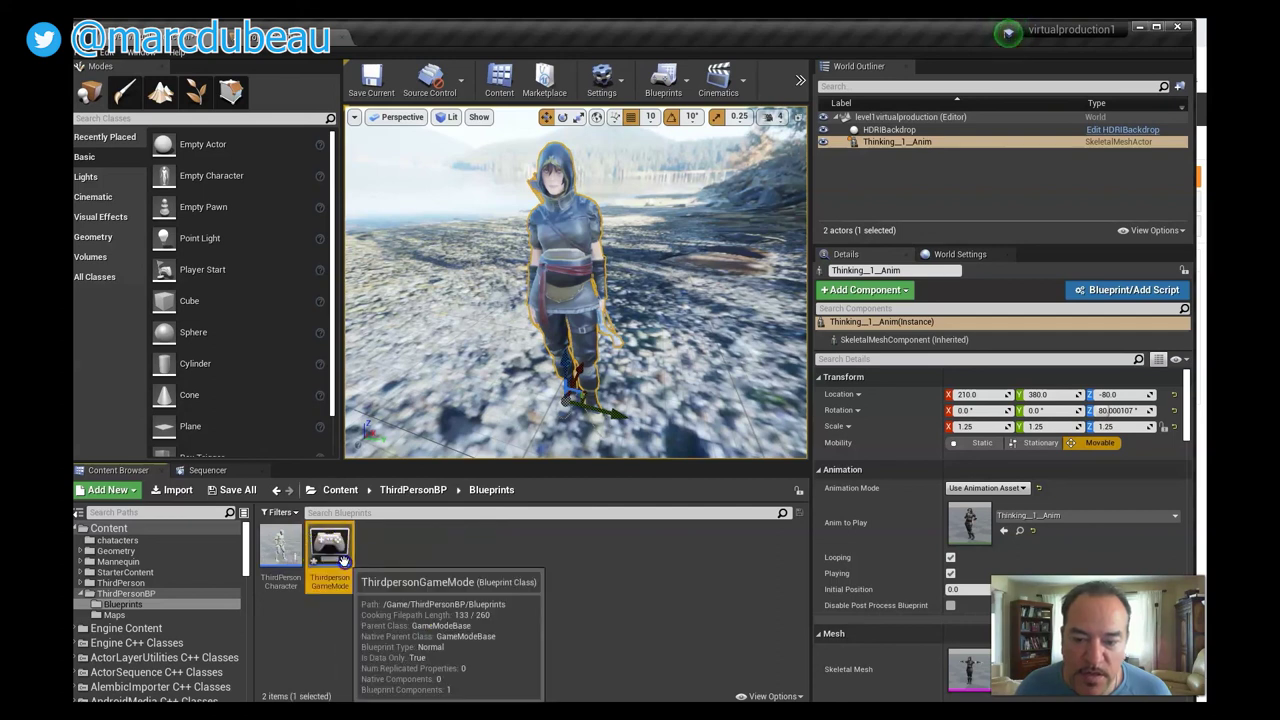
{"action": "right_click", "coordinate": [333, 552]}
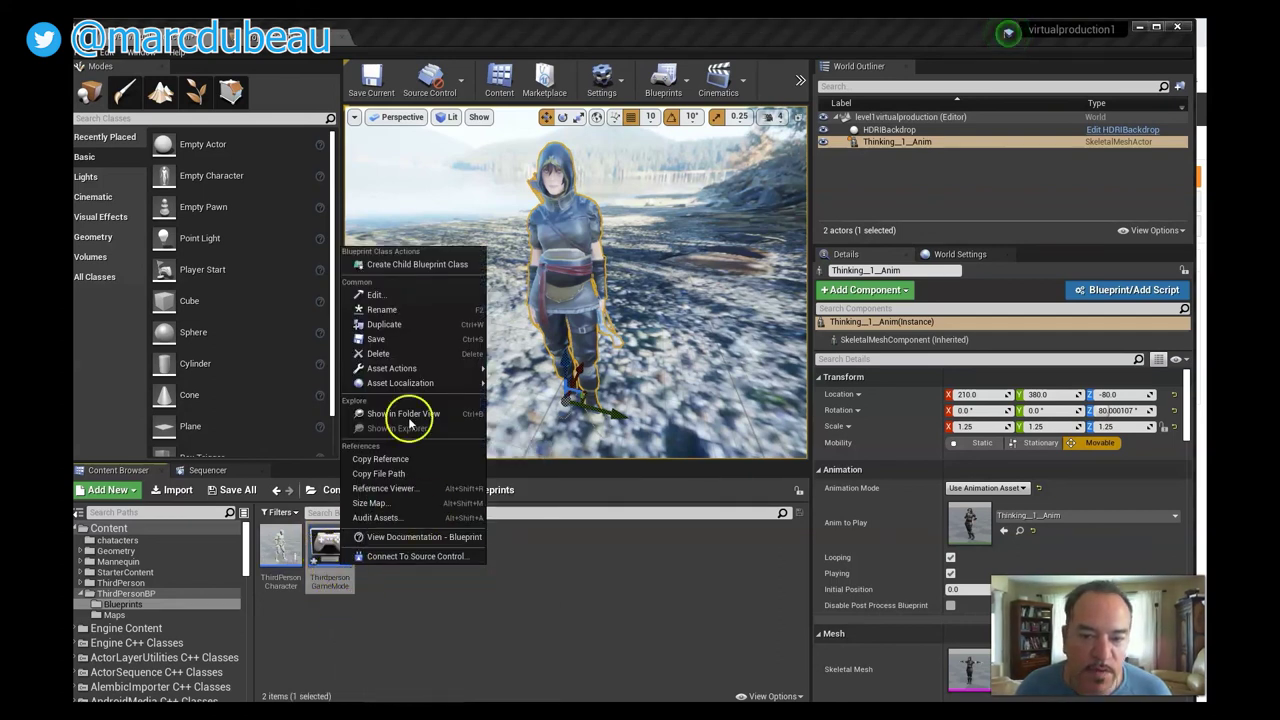
{"action": "left_click", "coordinate": [384, 352]}
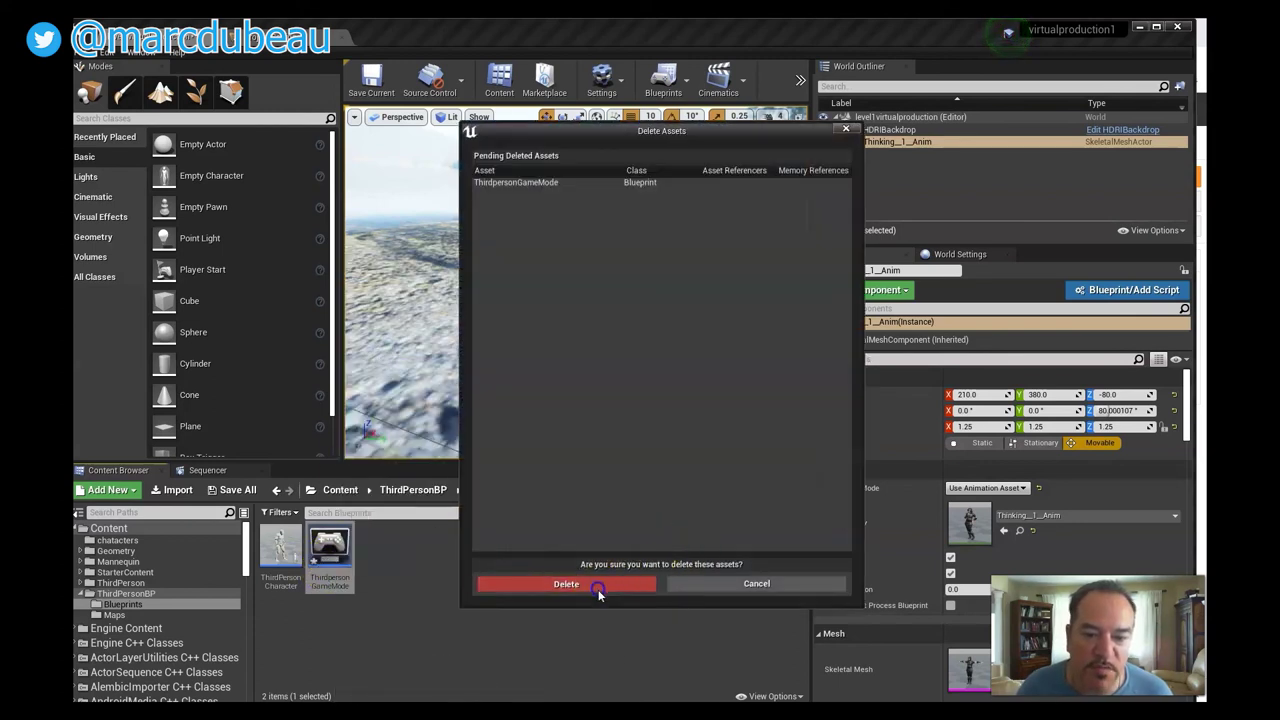
{"action": "left_click", "coordinate": [600, 585]}
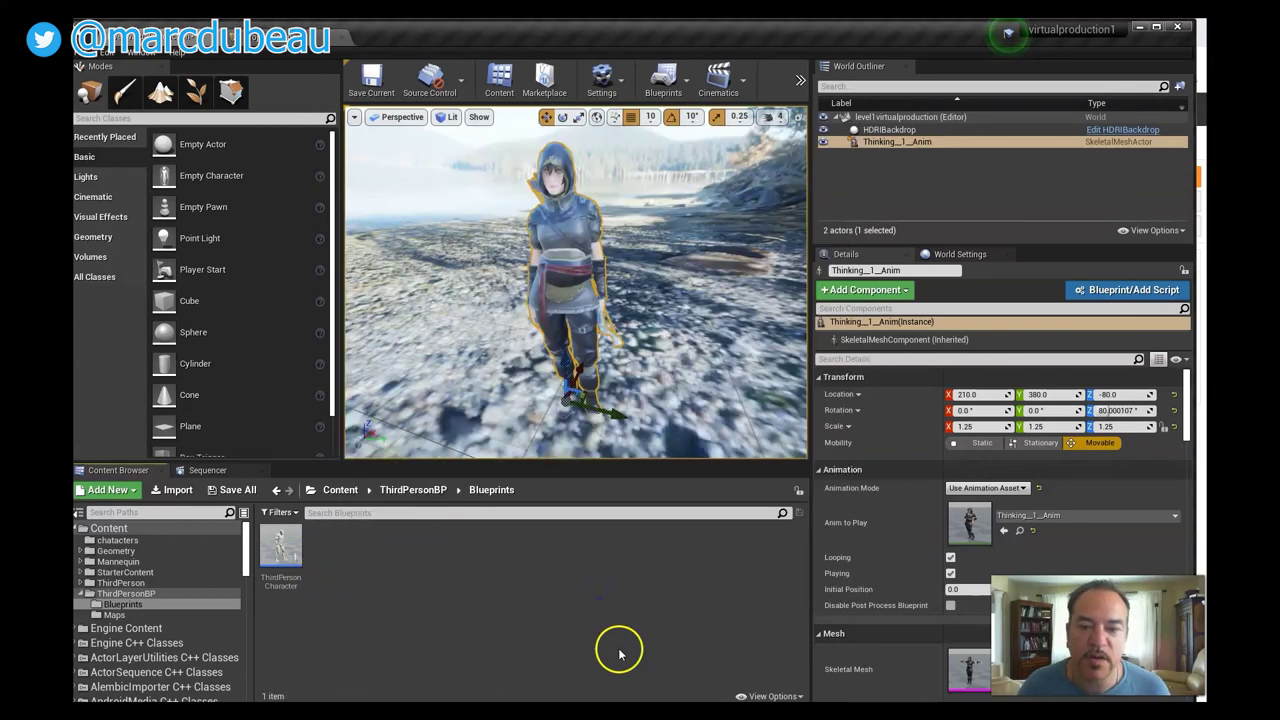
Play the level to preview the archer's thinking animation without the third-person game mode
{"action": "left_click", "coordinate": [799, 81]}
{"action": "left_click", "coordinate": [830, 156]}
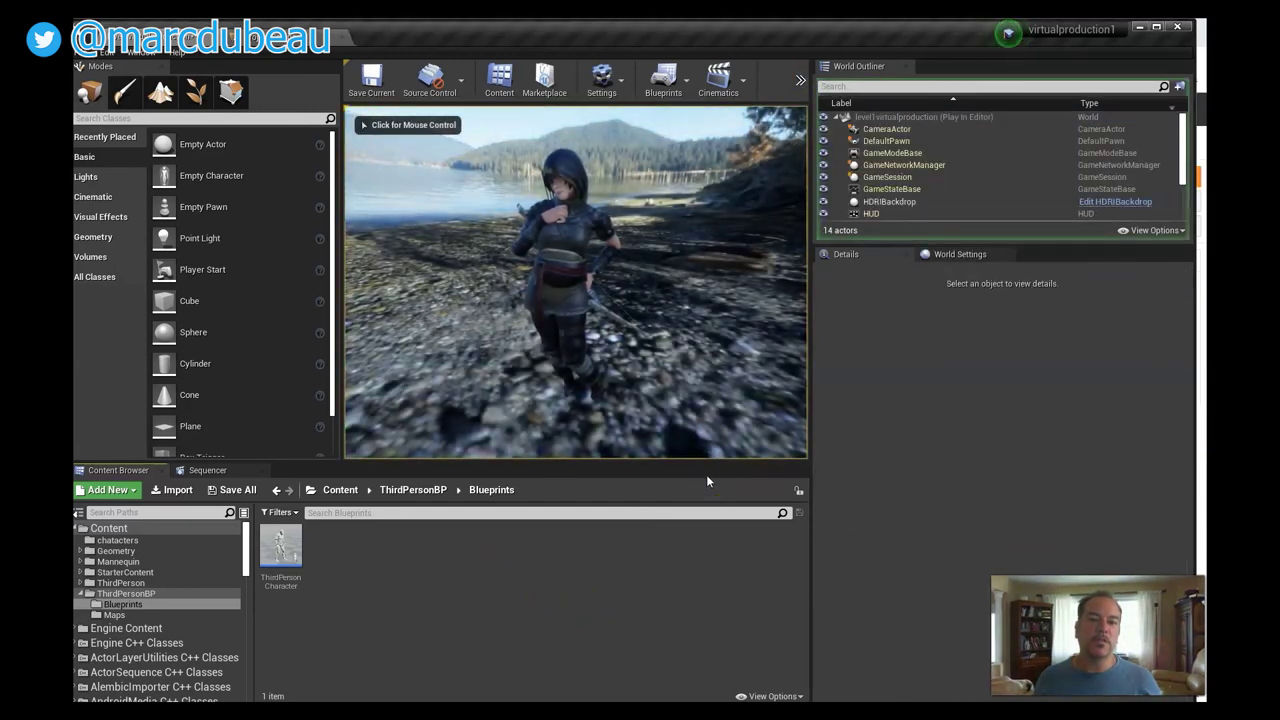
{"action": "left_click", "coordinate": [714, 444]}
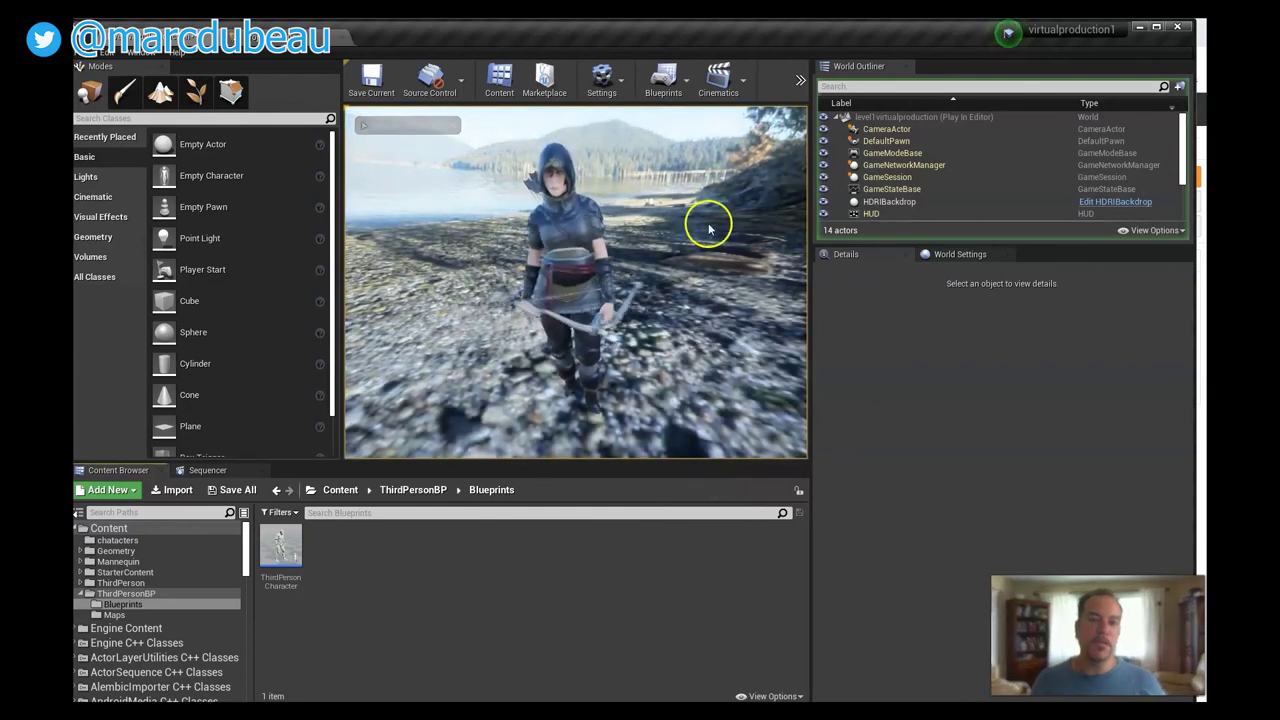